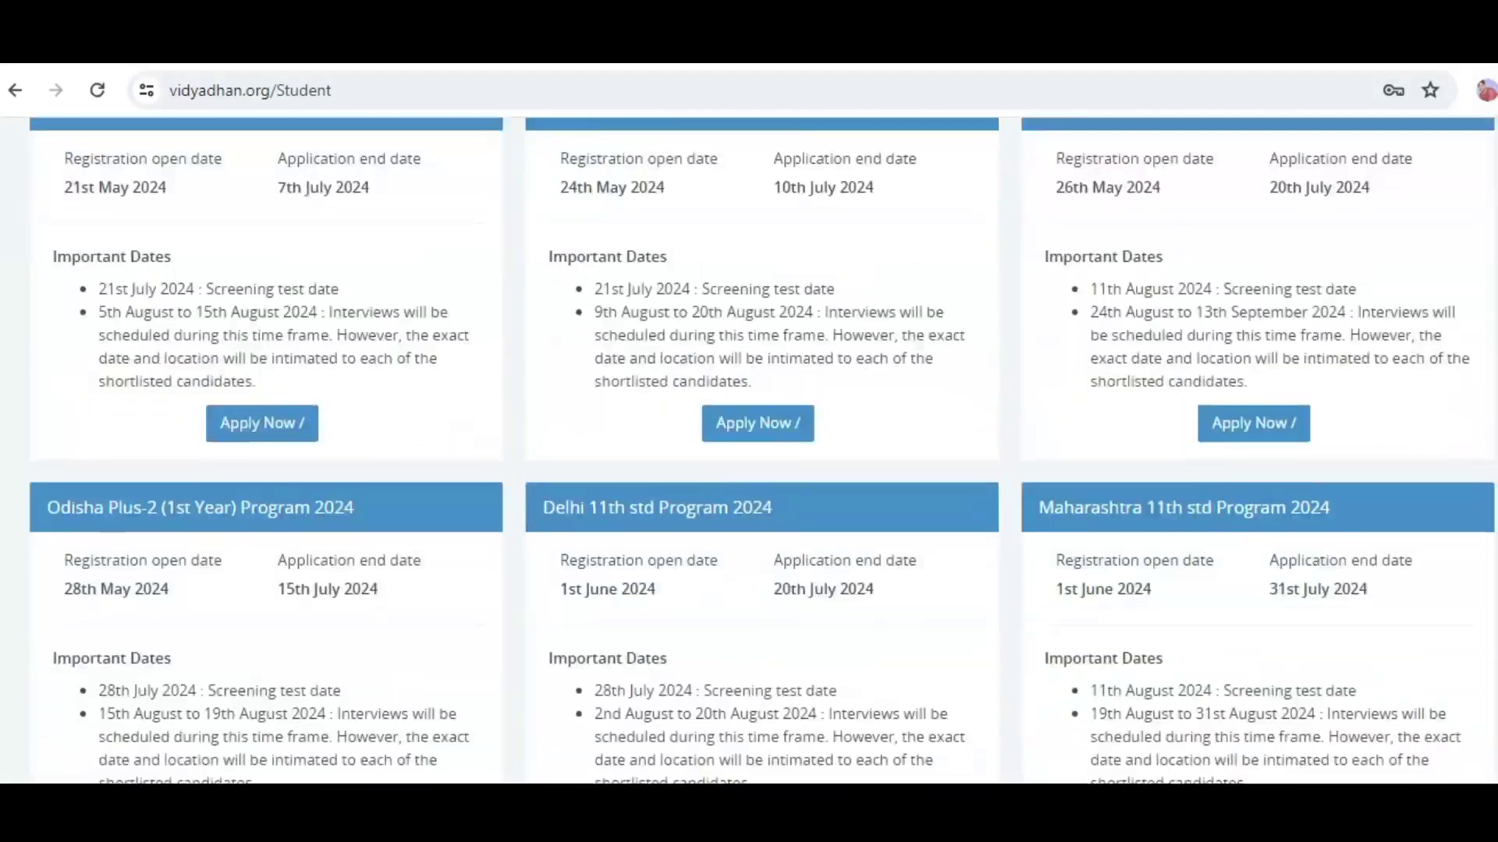
# Examine the list of 2024 state programs with their registration, application end, screening test and interview dates
pyautogui.scroll(15, 749, 449)
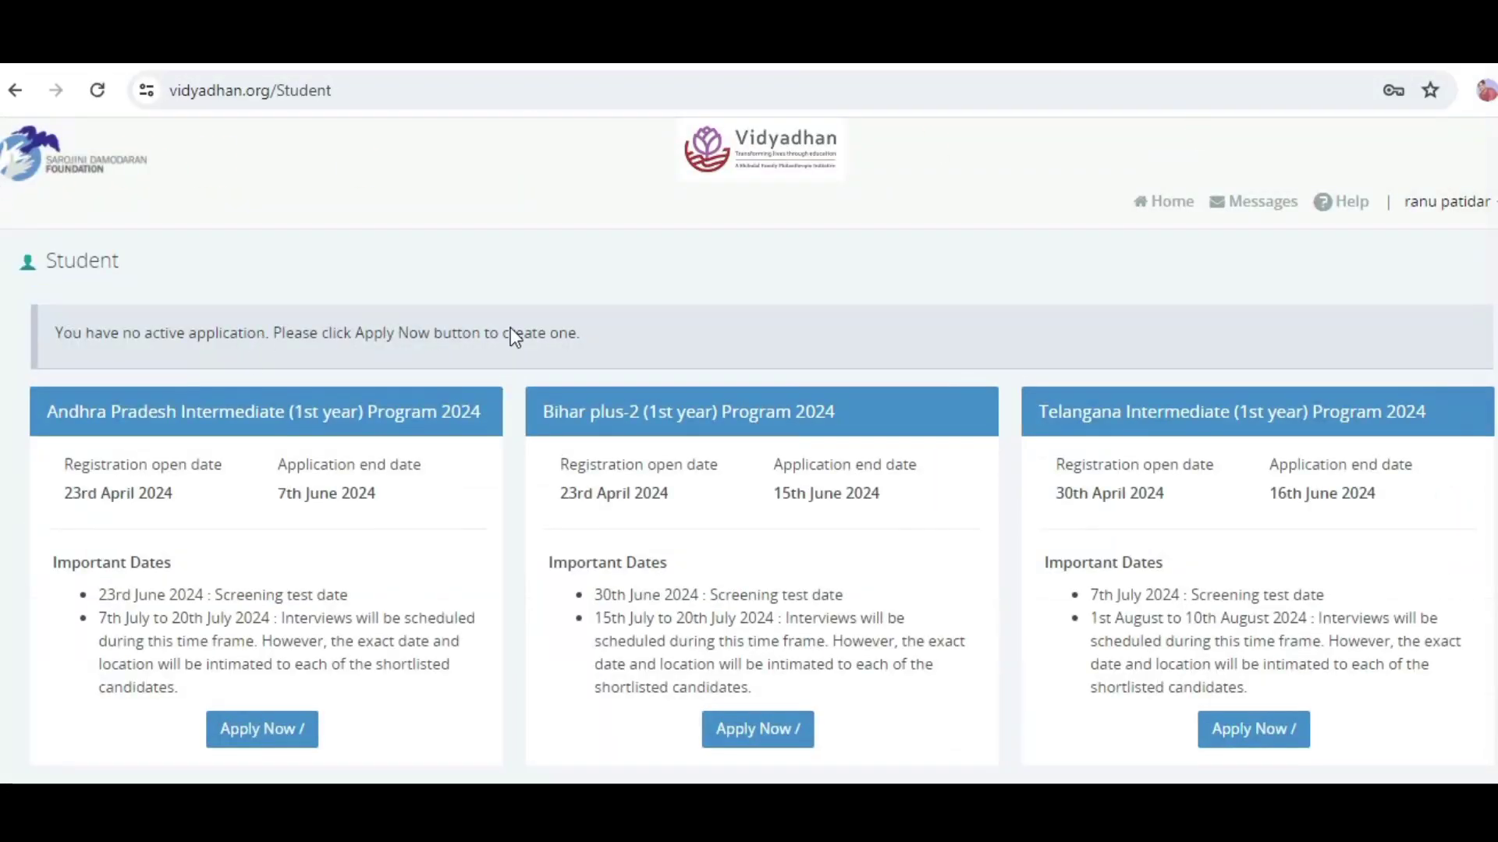
pyautogui.scroll(-1, 511, 331)
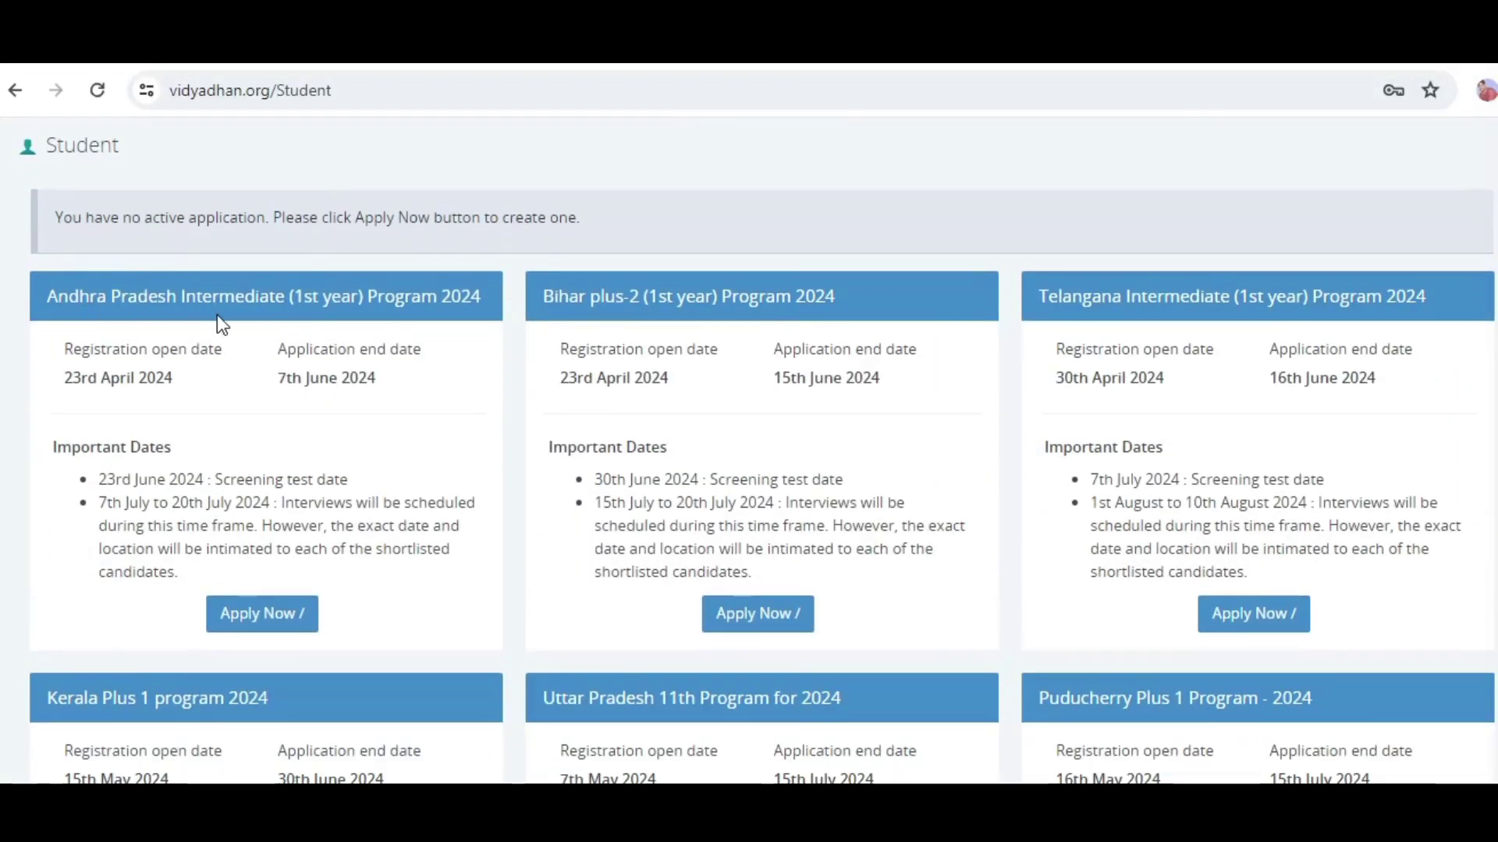
pyautogui.scroll(-2, 1084, 345)
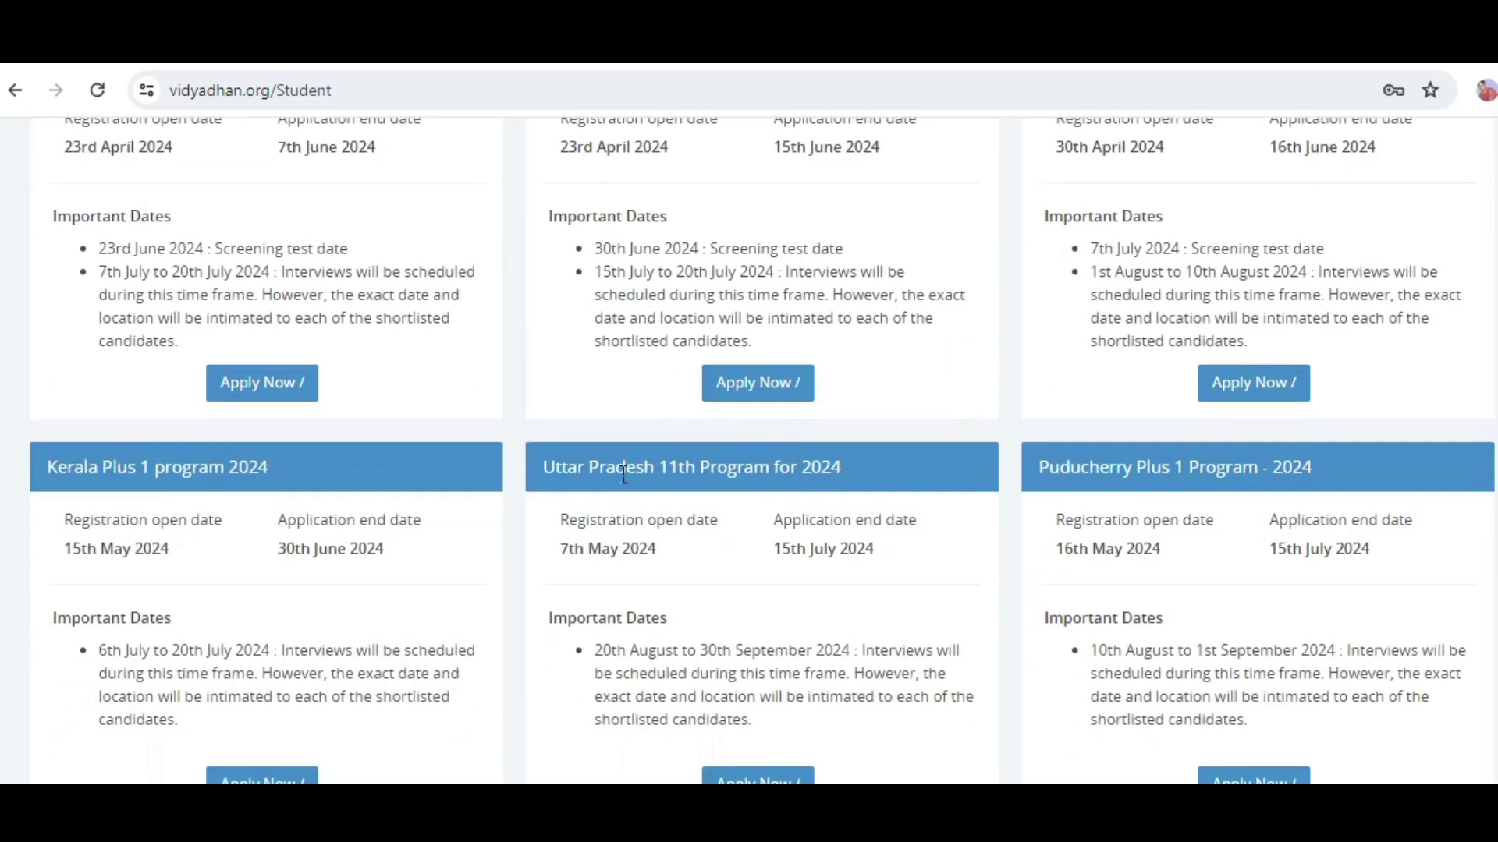
pyautogui.scroll(-1, 119, 480)
pyautogui.scroll(-3, 593, 464)
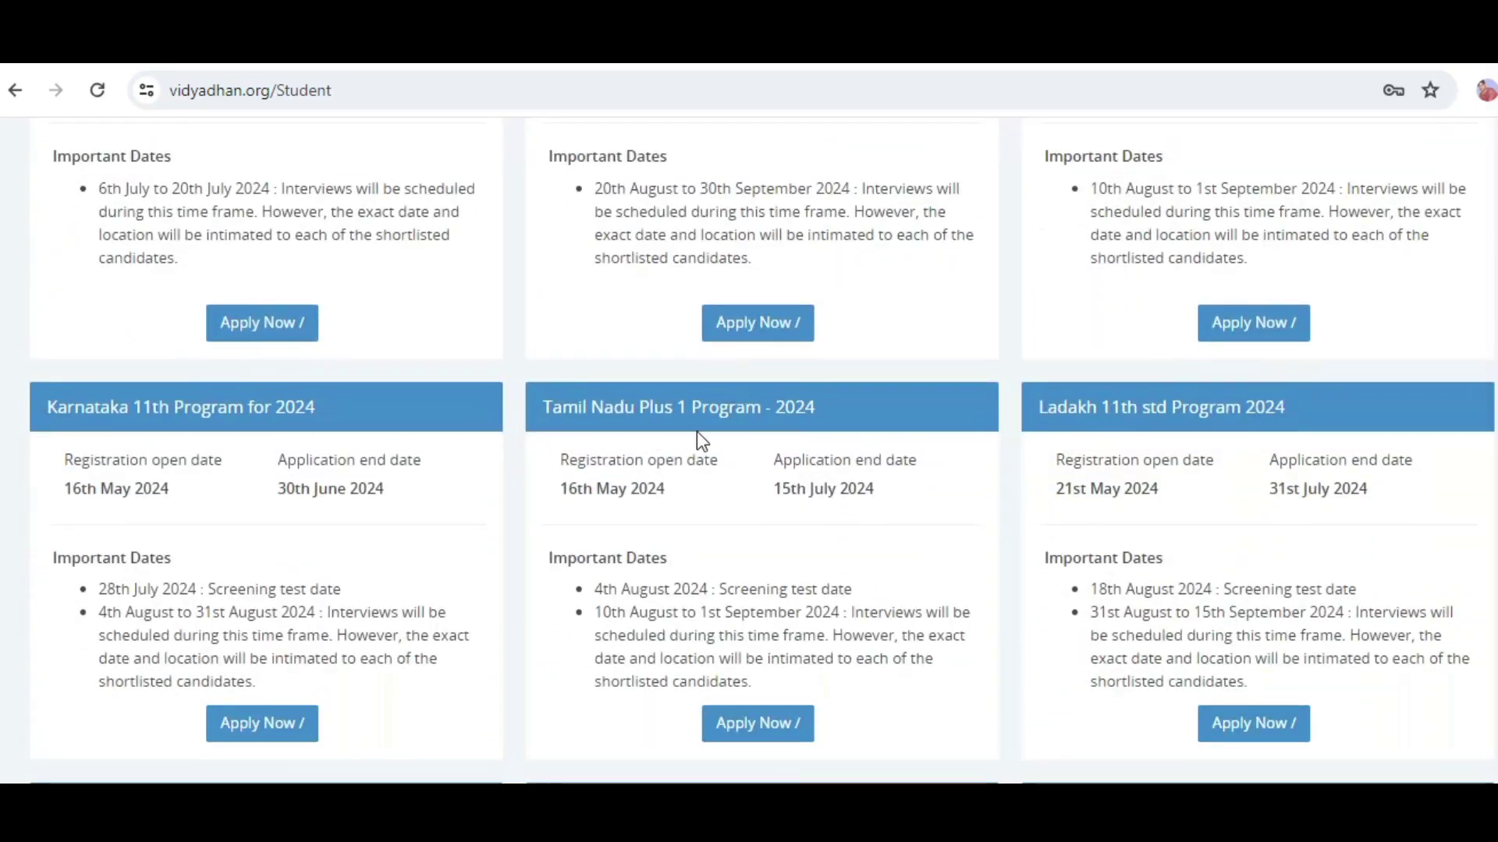
pyautogui.scroll(-2, 947, 432)
pyautogui.scroll(-2, 871, 486)
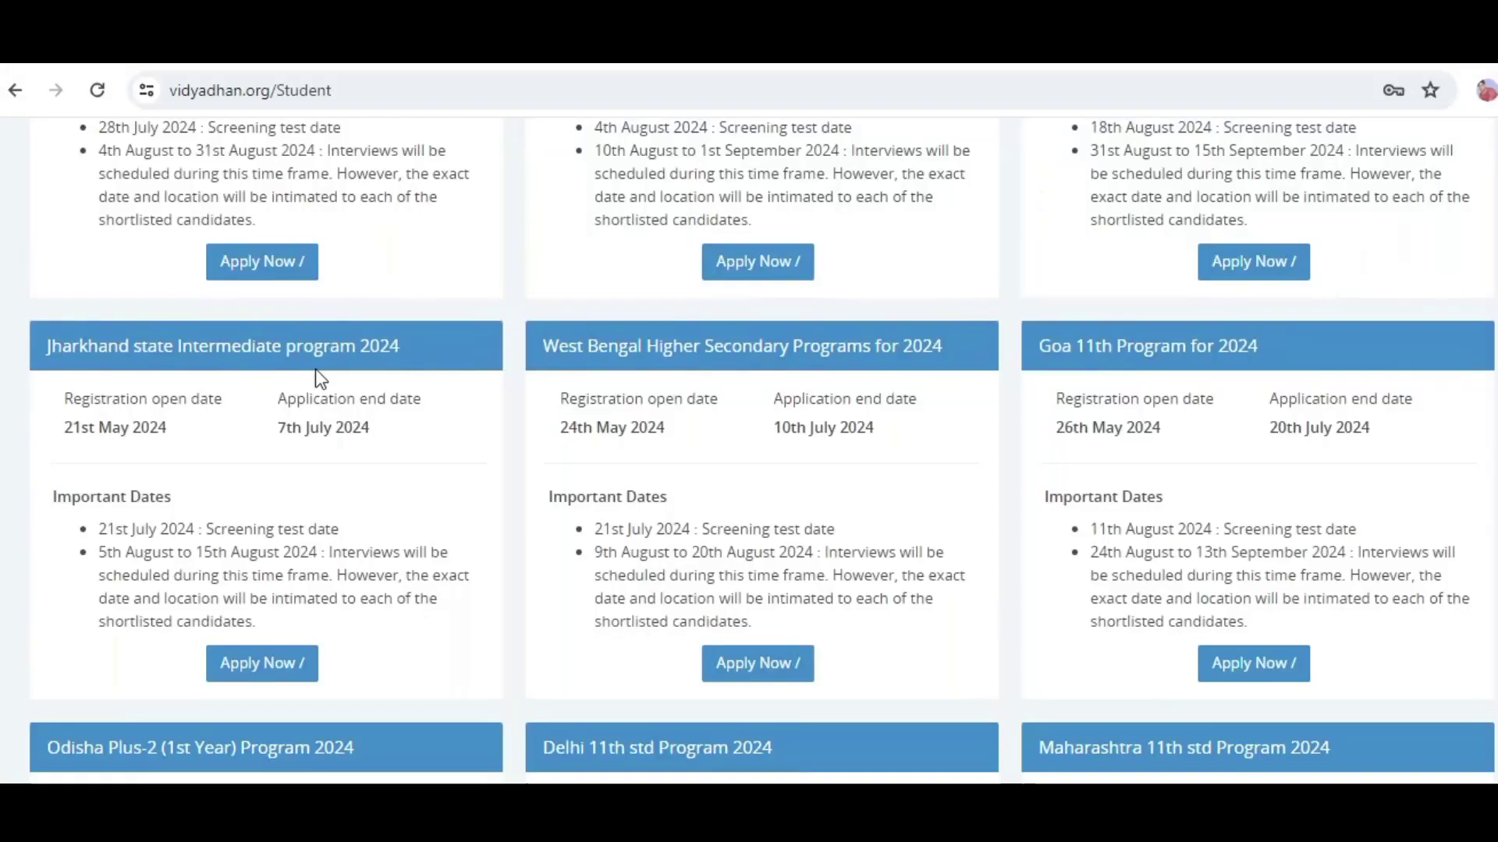
pyautogui.scroll(-6, 1085, 376)
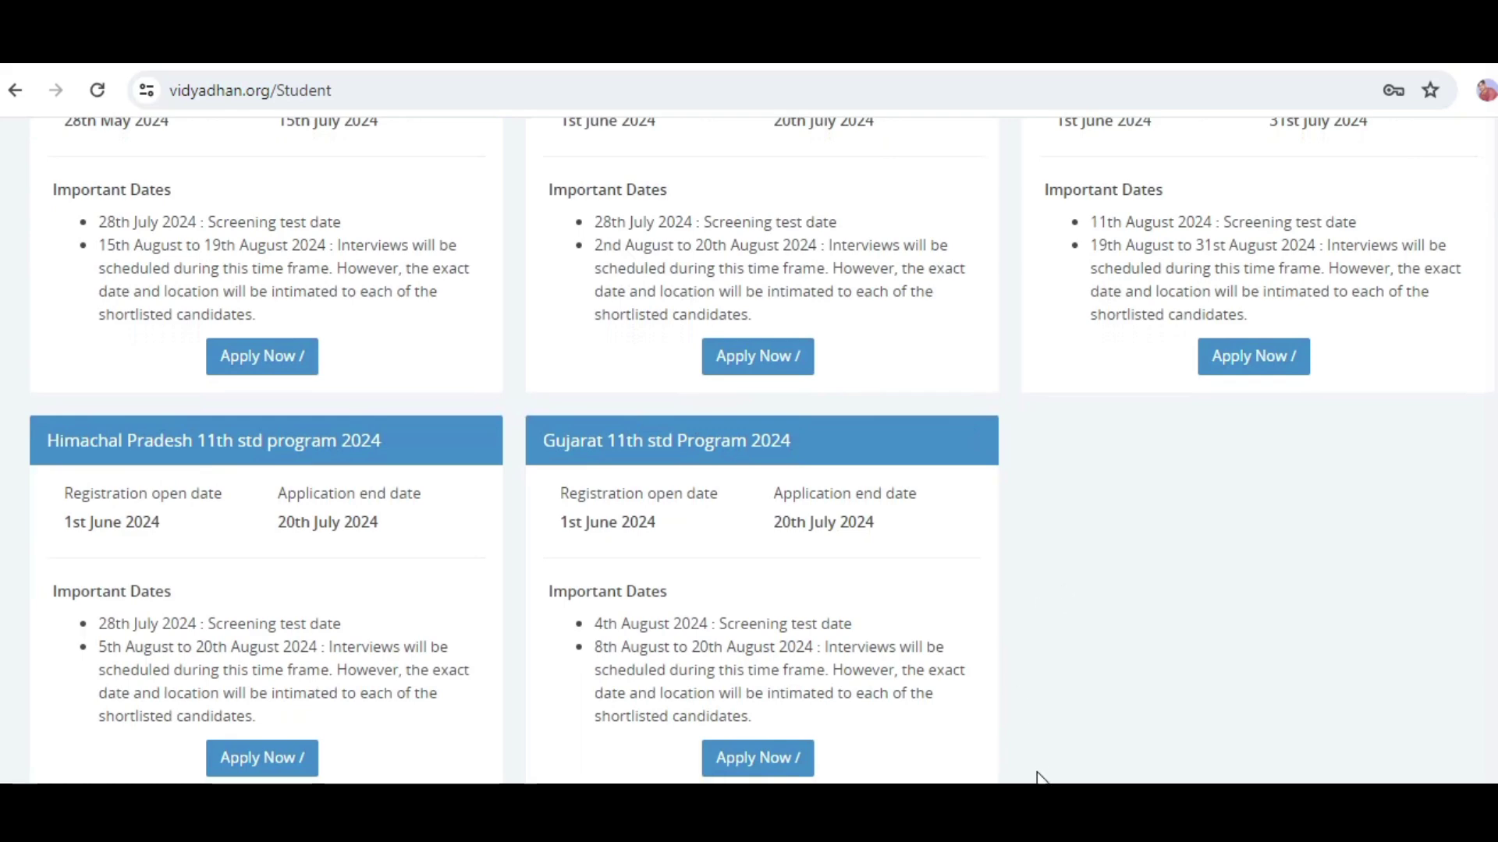
pyautogui.scroll(2, 1082, 607)
pyautogui.scroll(7, 1085, 609)
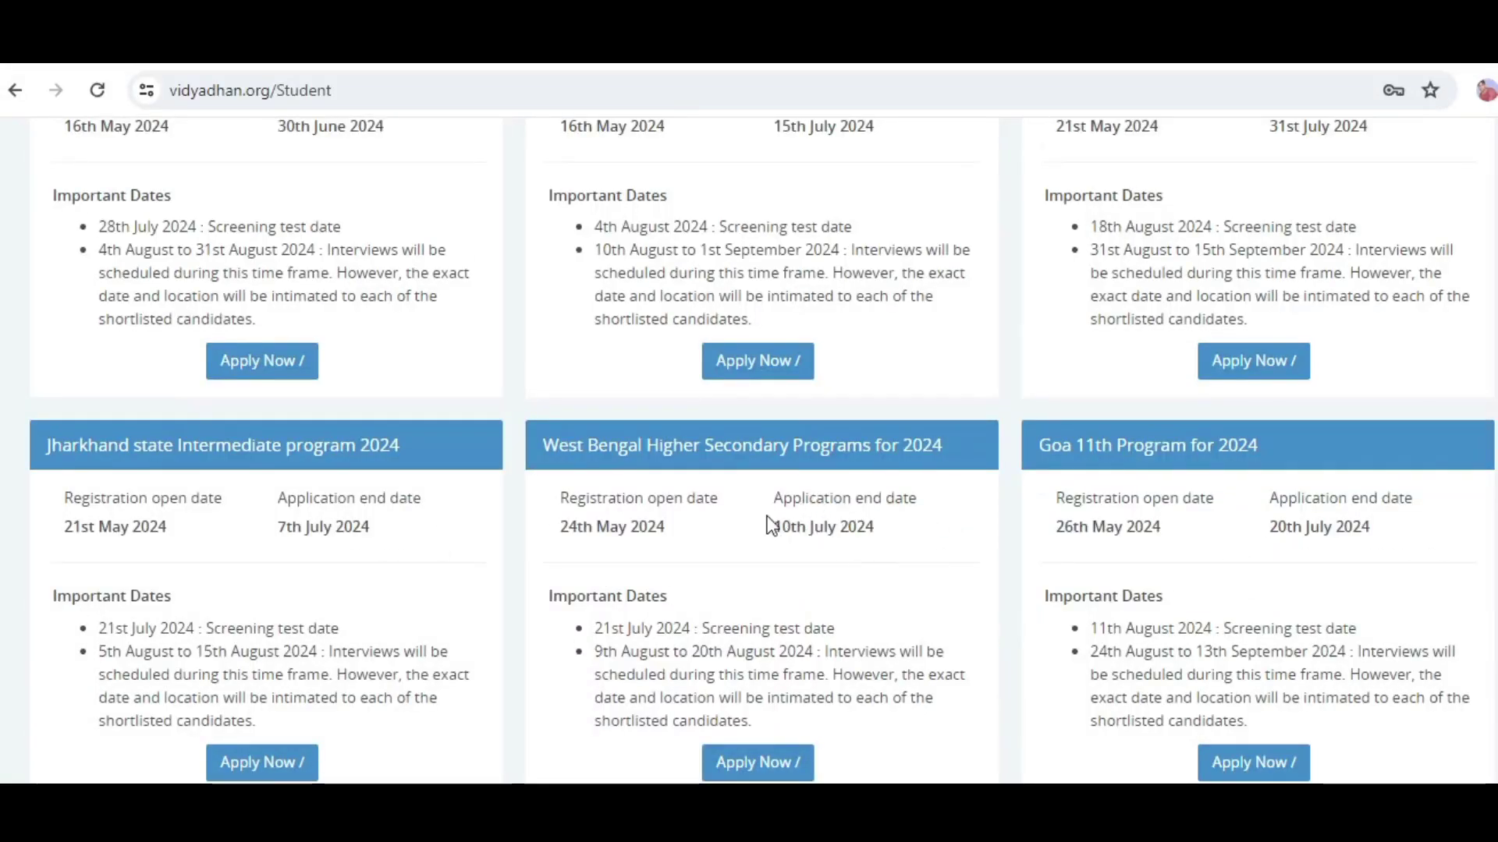
pyautogui.scroll(9, 749, 507)
pyautogui.scroll(5, 831, 435)
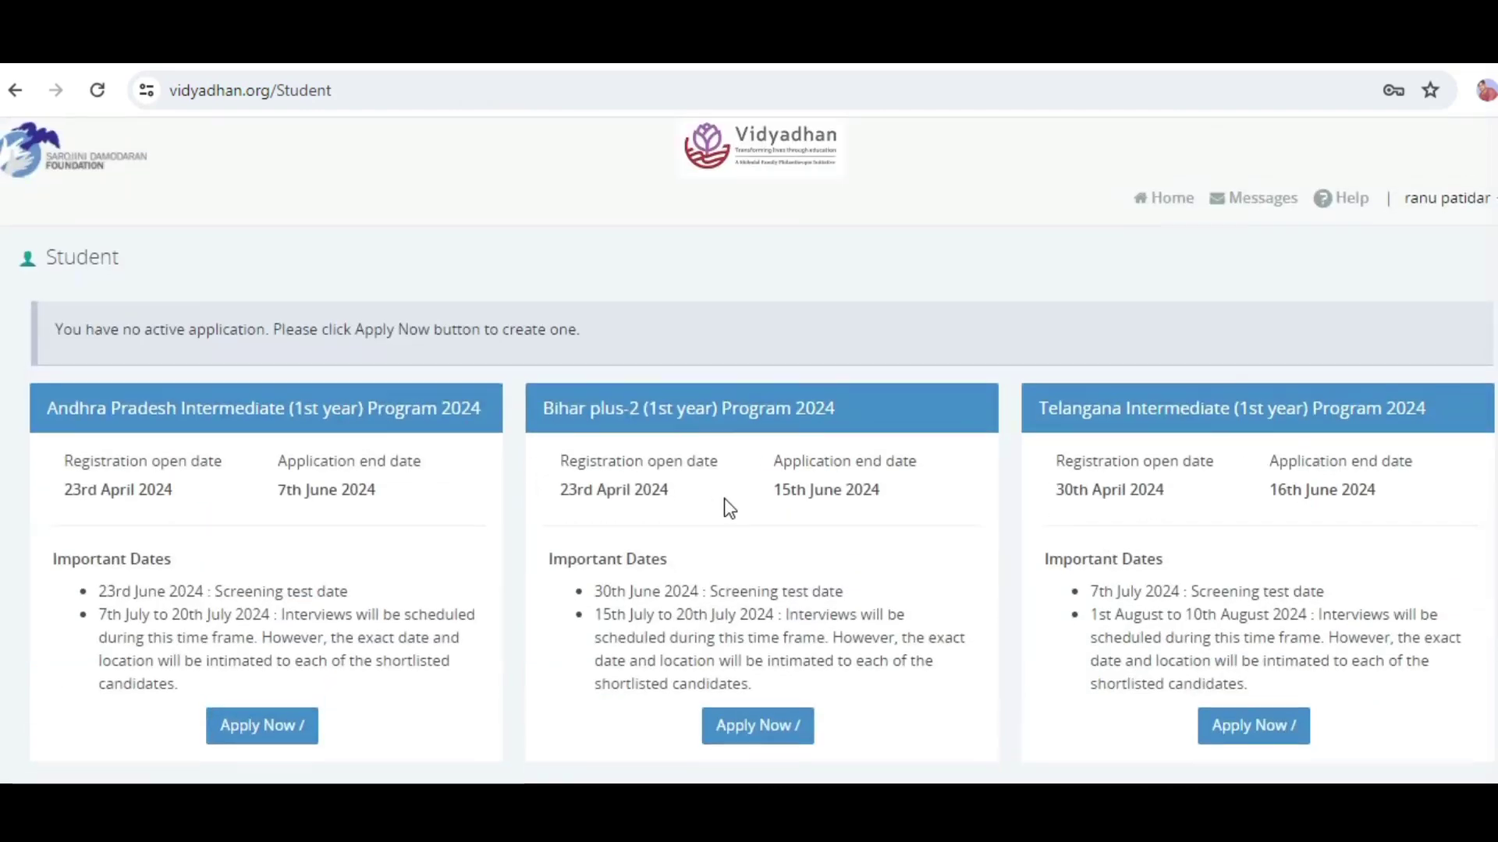
pyautogui.scroll(-6, 726, 508)
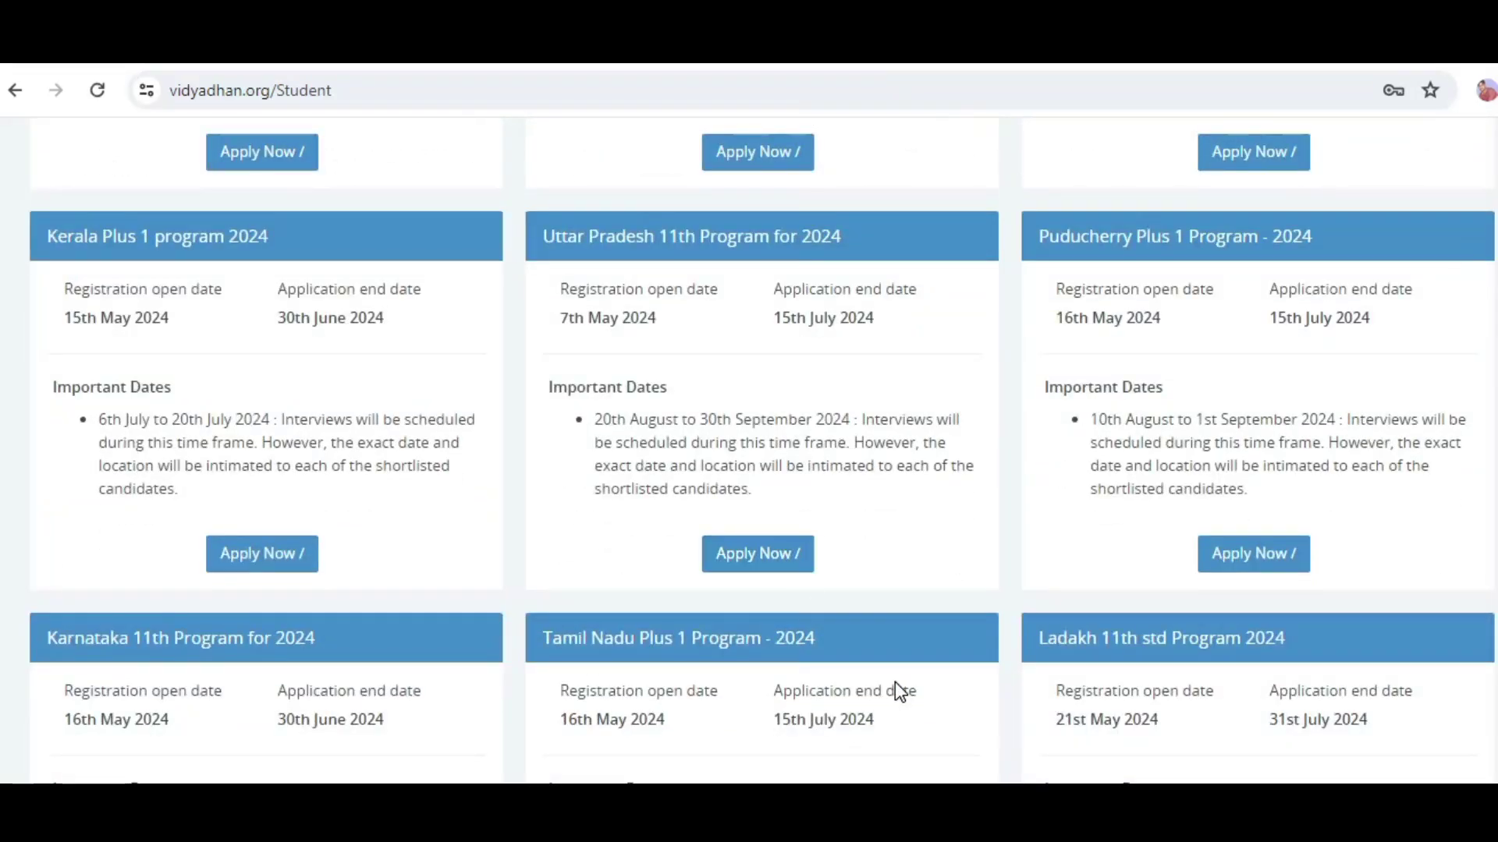
pyautogui.scroll(-5, 895, 683)
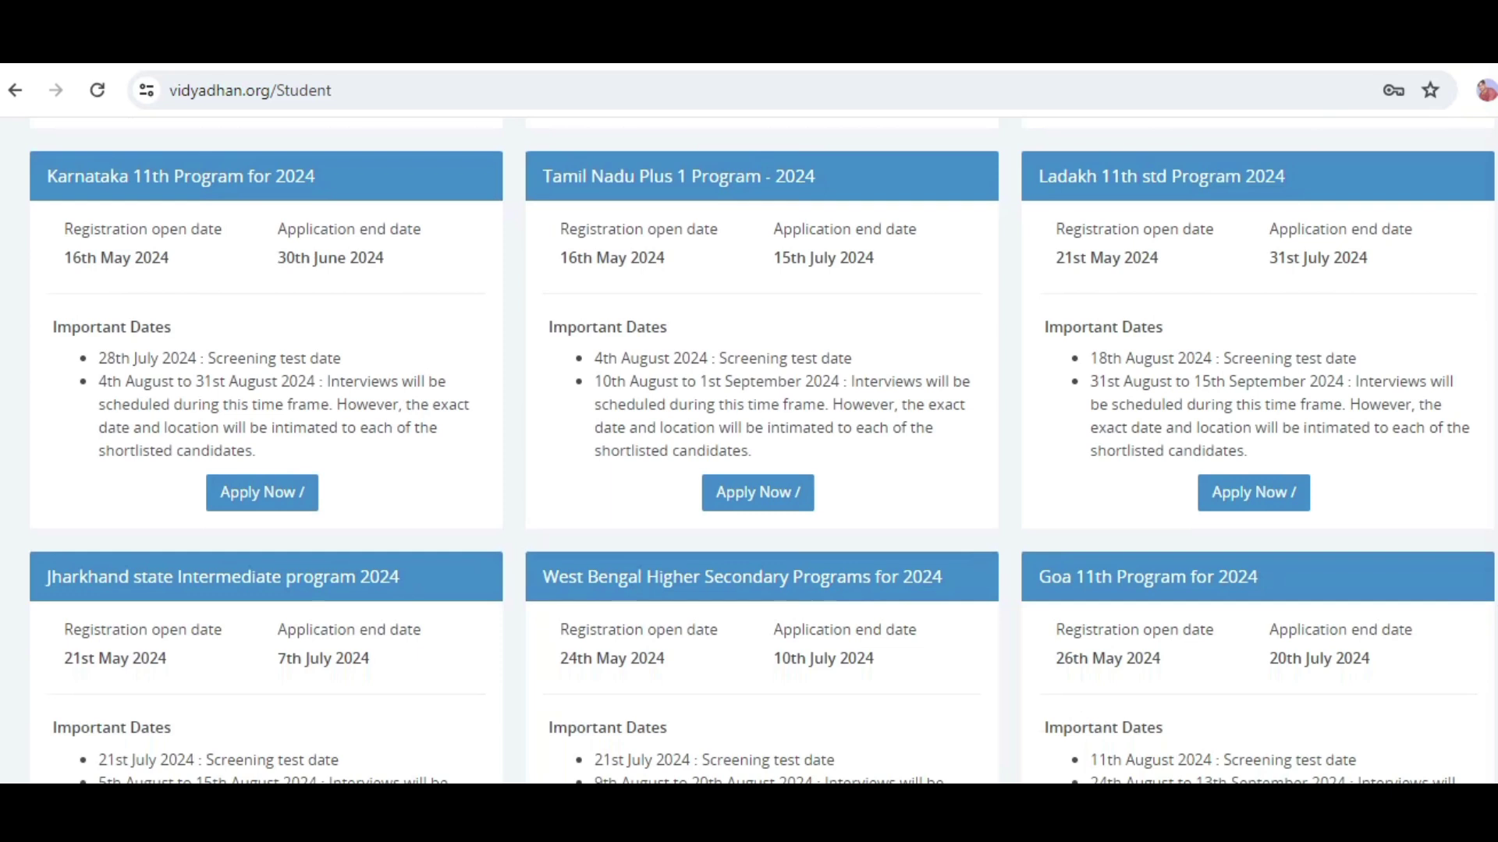
# Open the application form for the Uttar Pradesh 11th Program for 2024
pyautogui.scroll(5, 761, 451)
pyautogui.moveTo(544, 222); pyautogui.dragTo(773, 223)
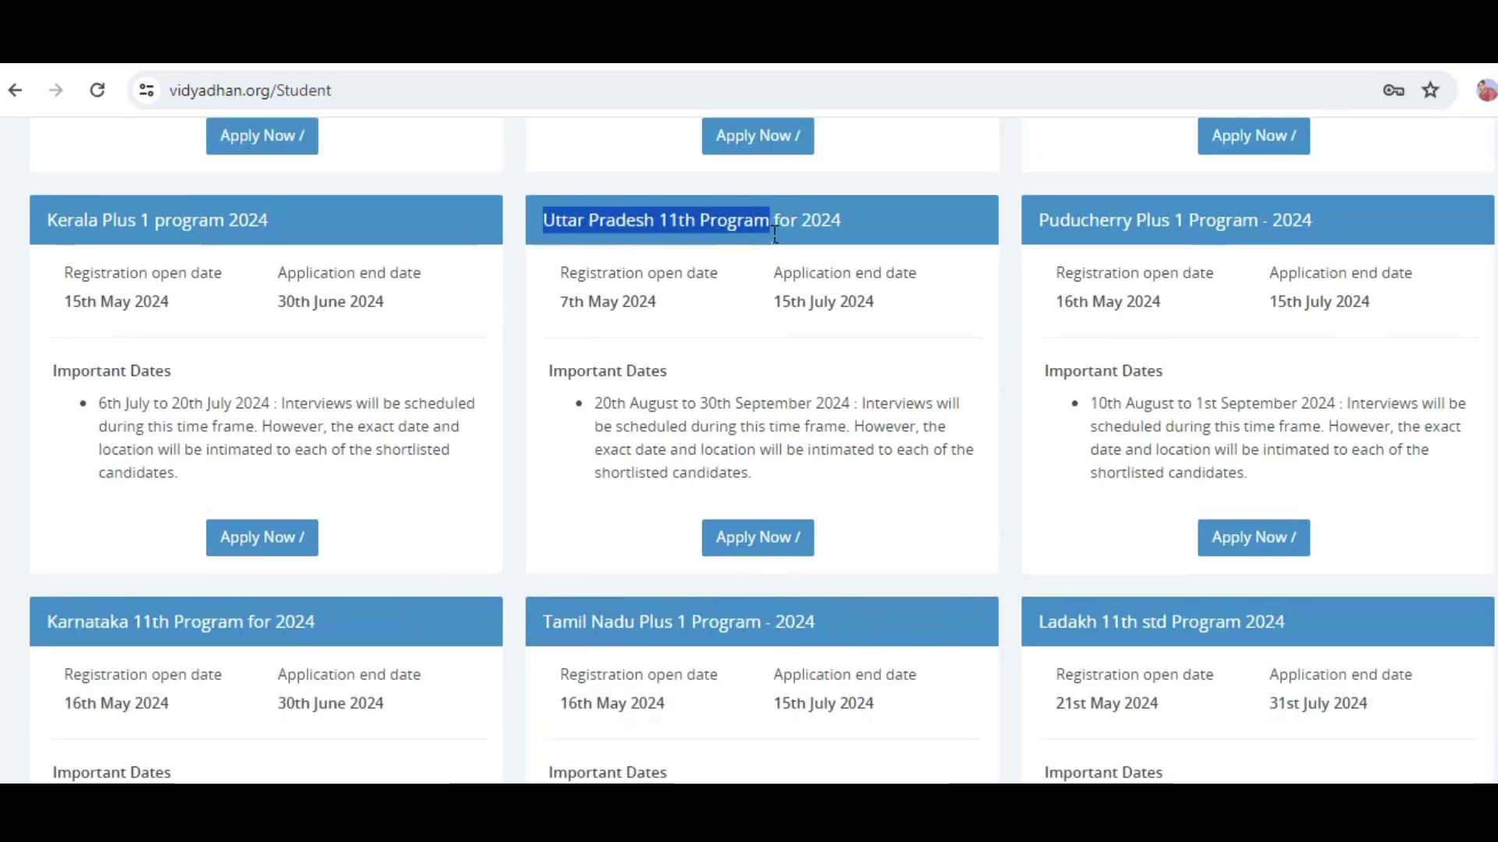
pyautogui.click(787, 546)
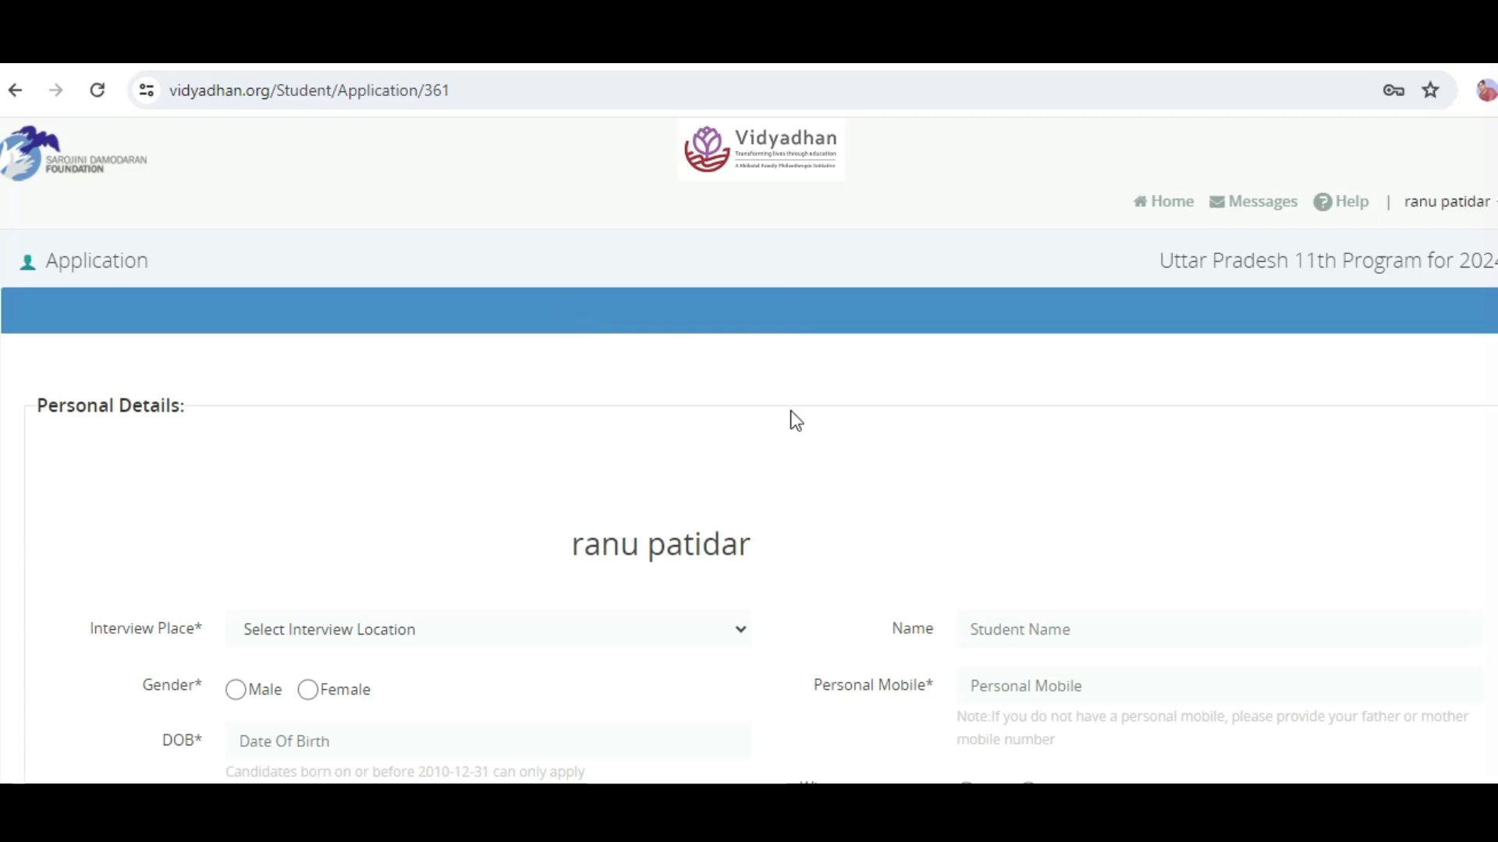
# Set the Interview Place in the personal details to Online
pyautogui.scroll(-4, 789, 413)
pyautogui.scroll(-1, 203, 365)
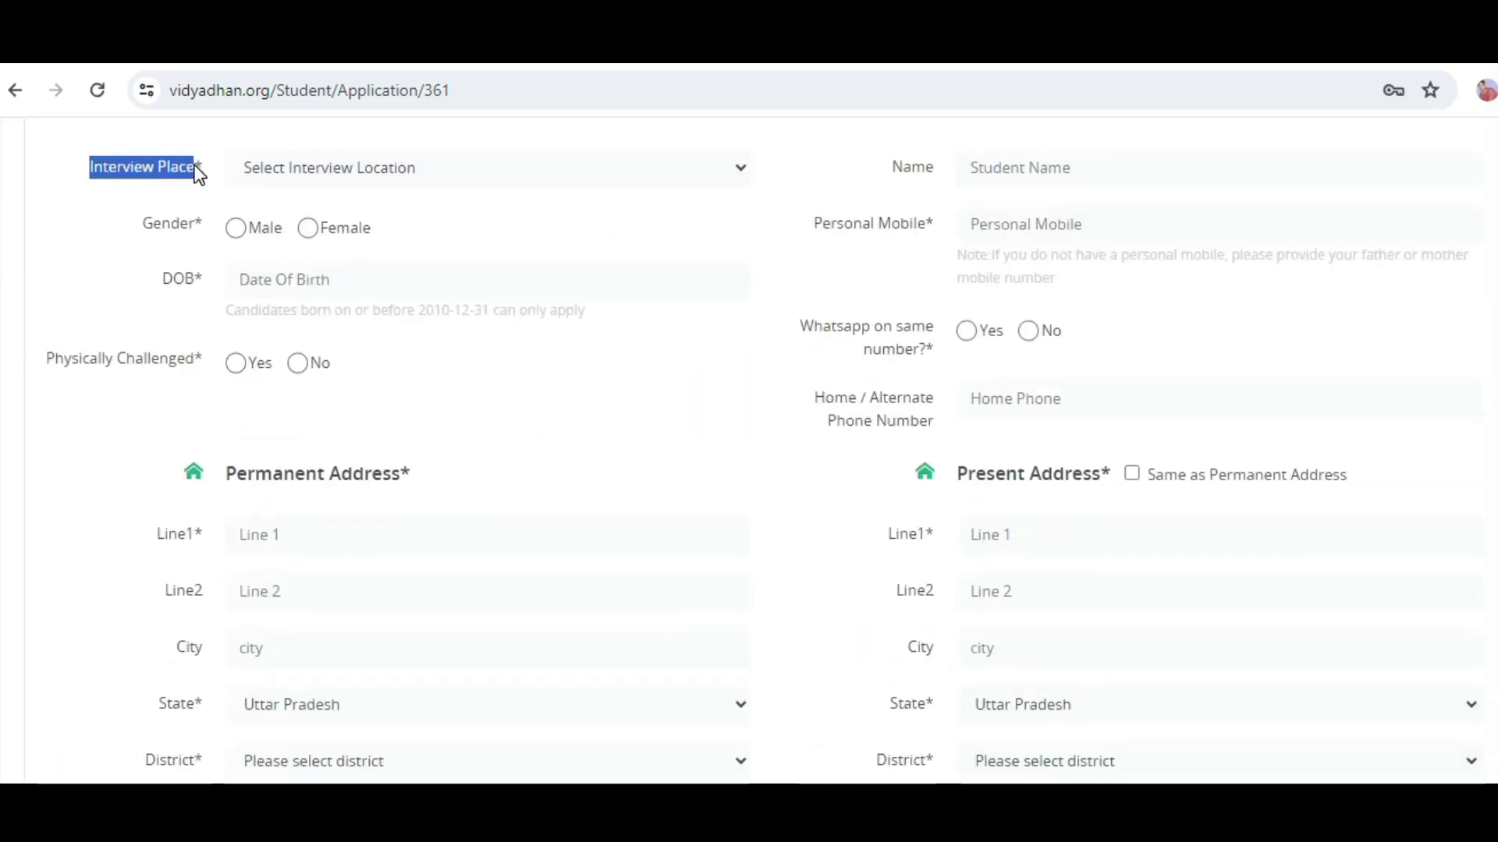
pyautogui.click(521, 170)
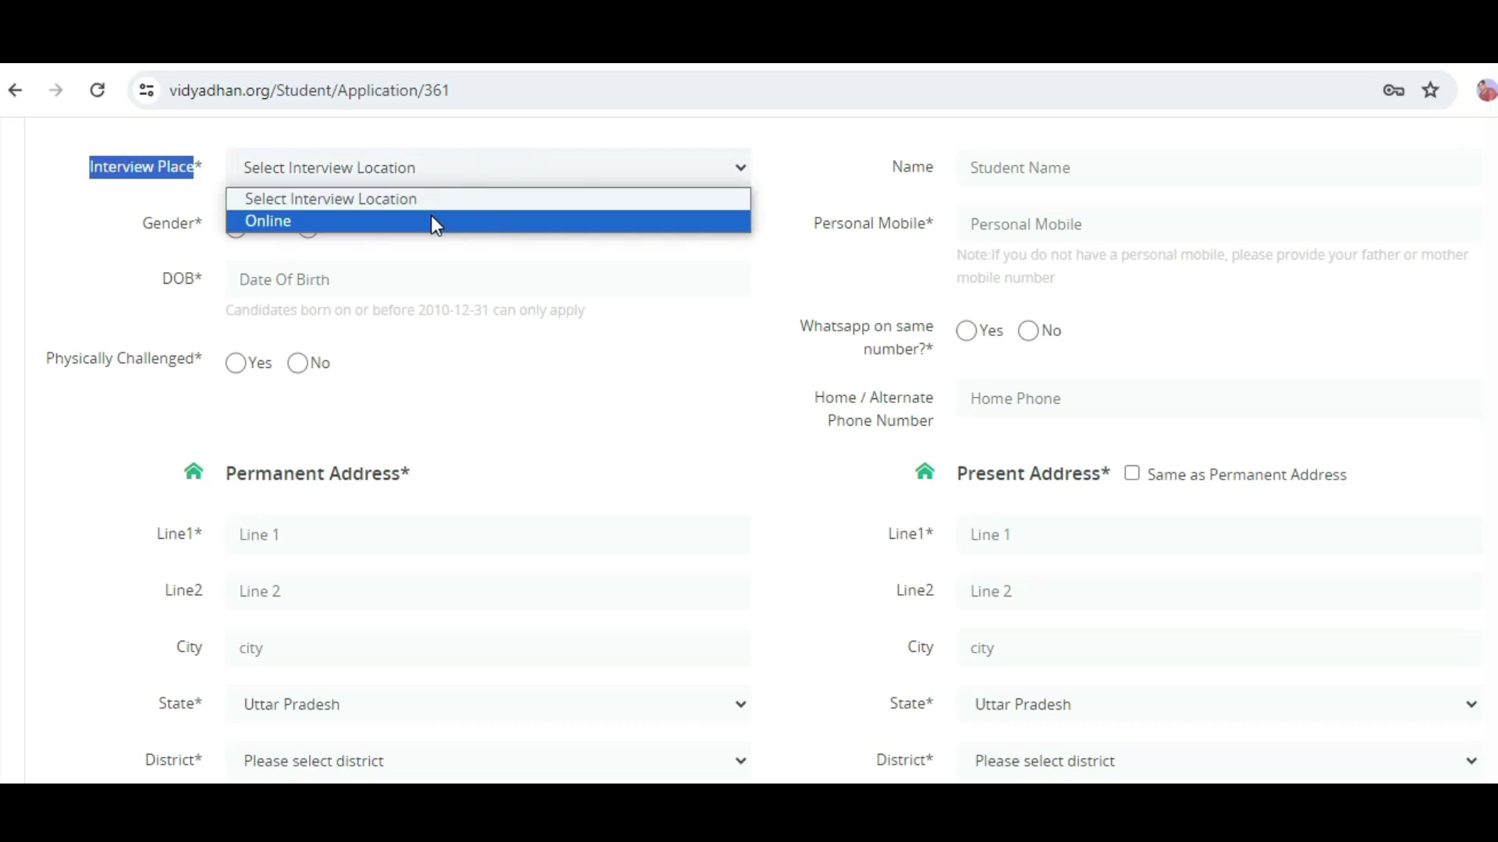
pyautogui.click(458, 201)
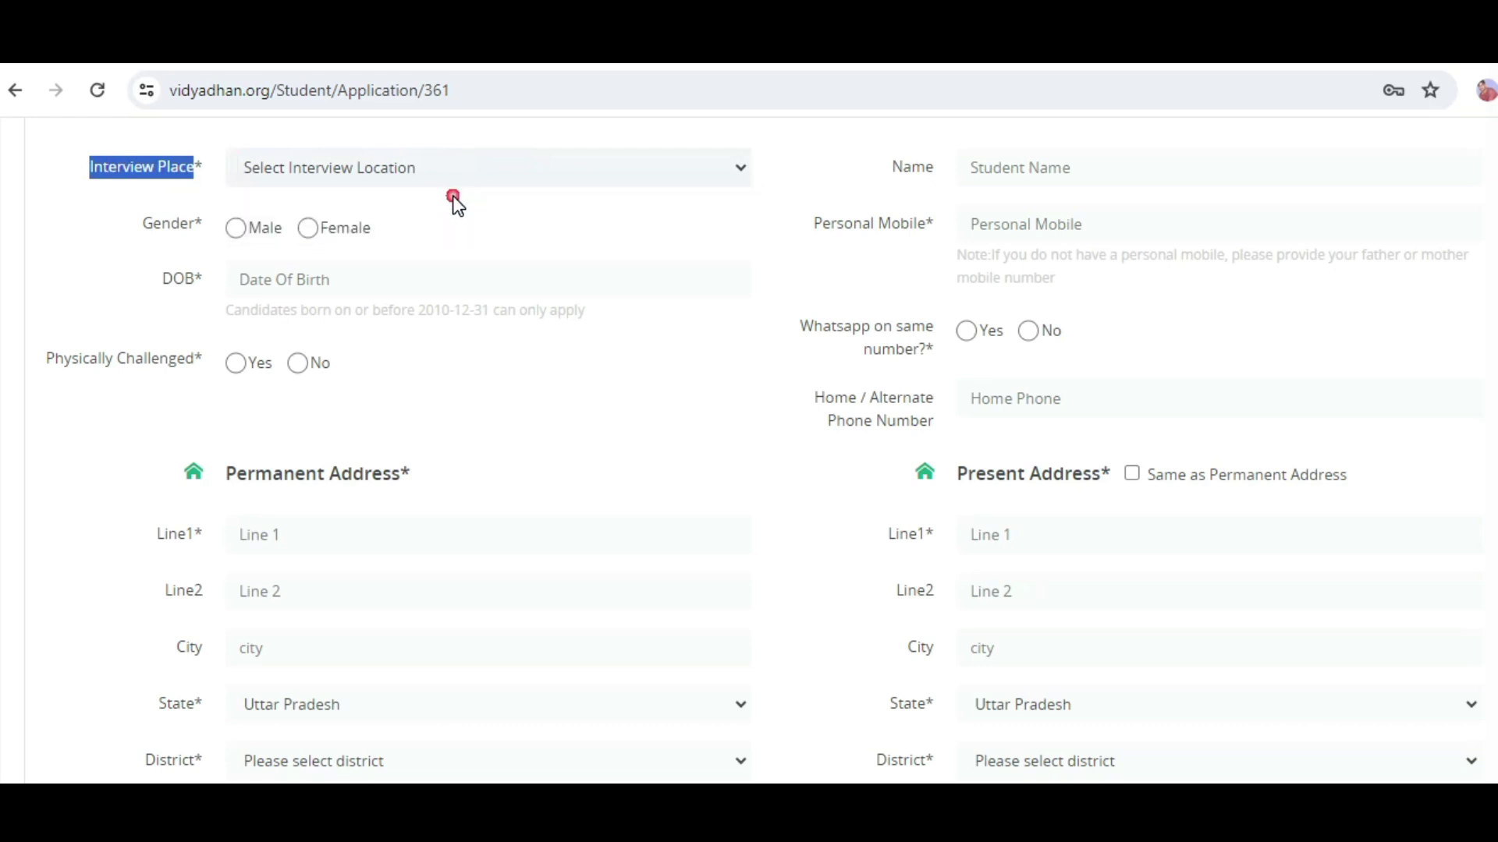
pyautogui.click(453, 152)
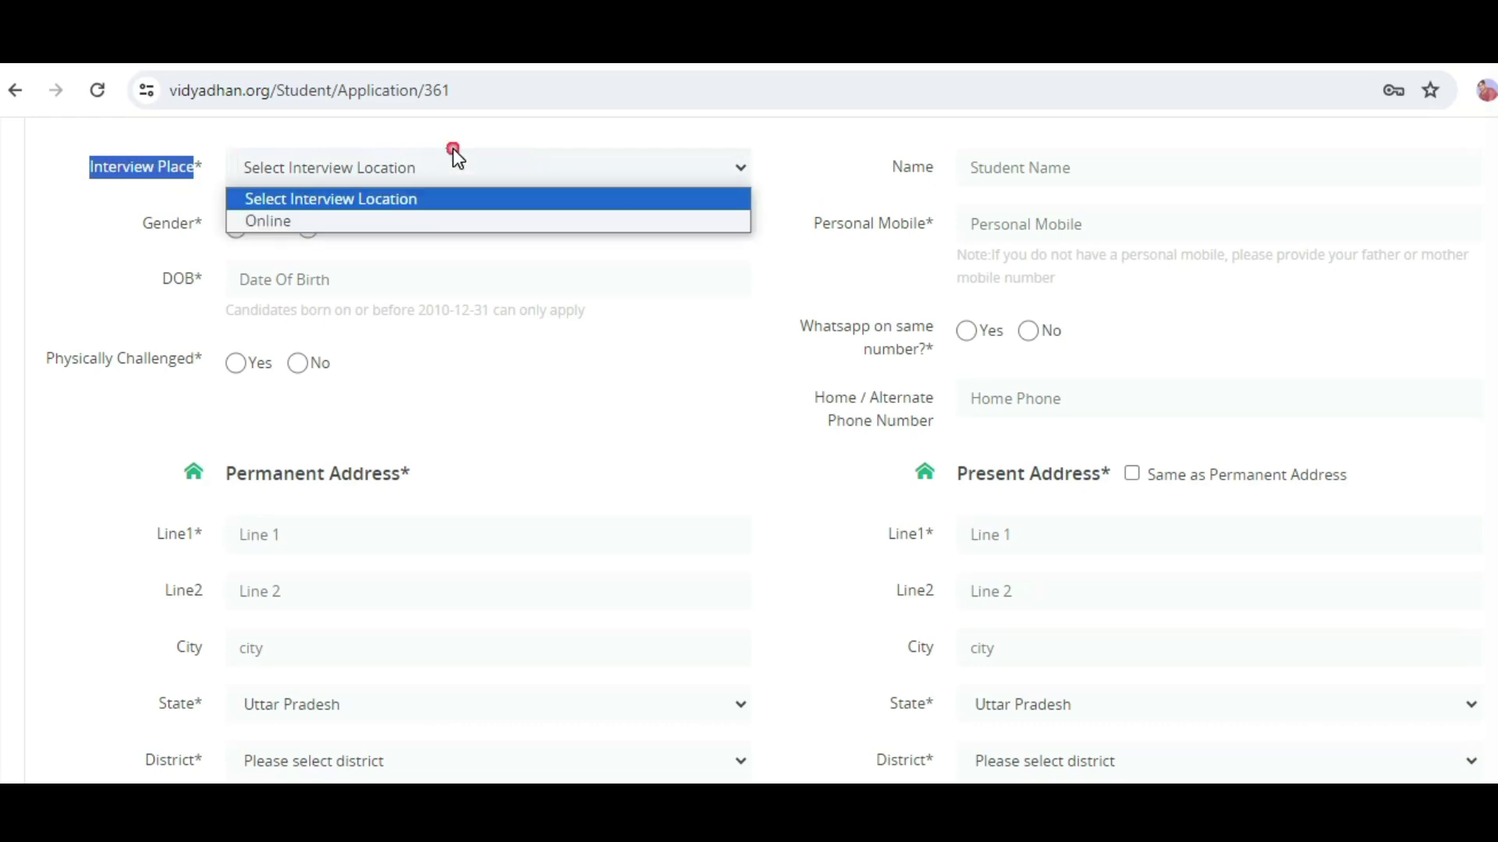
pyautogui.click(296, 226)
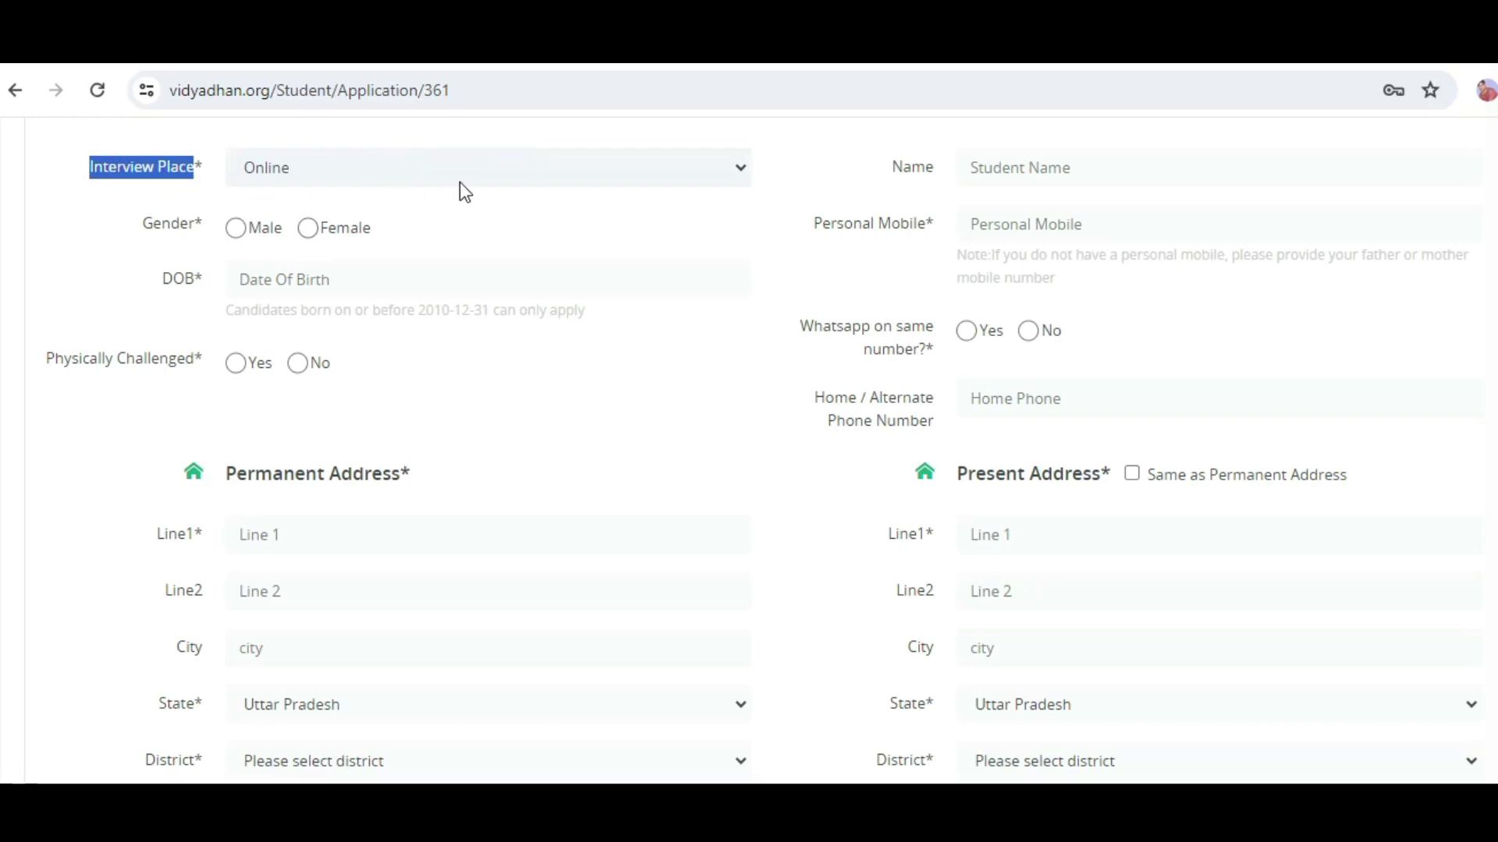
# Outline the Name, Gender, Personal Mobile and DOB fields of the personal details with red rectangles
pyautogui.scroll(3, 724, 231)
pyautogui.scroll(-3, 629, 305)
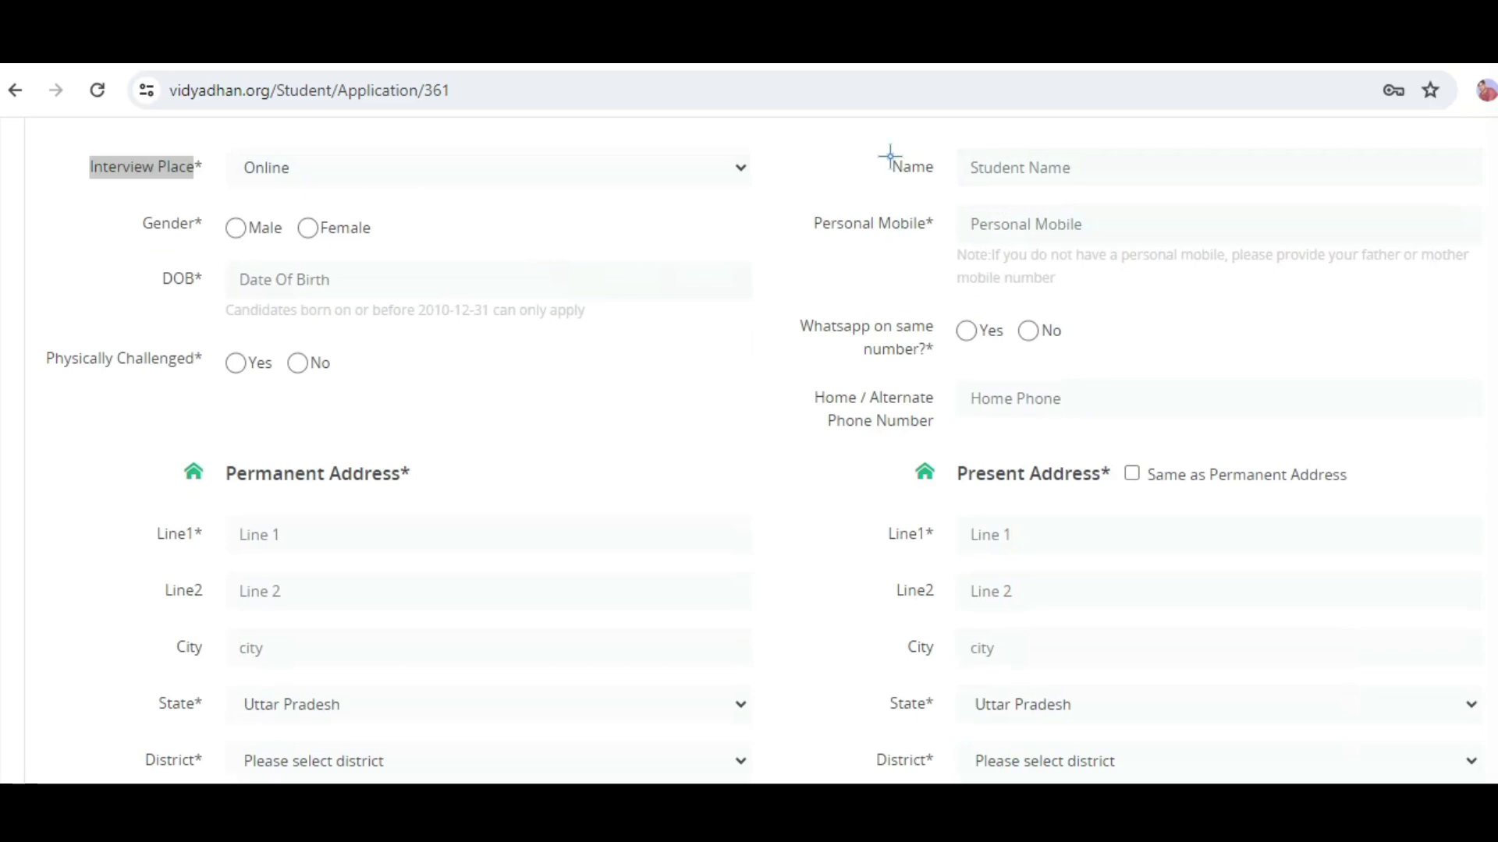
pyautogui.moveTo(871, 136); pyautogui.dragTo(1157, 201)
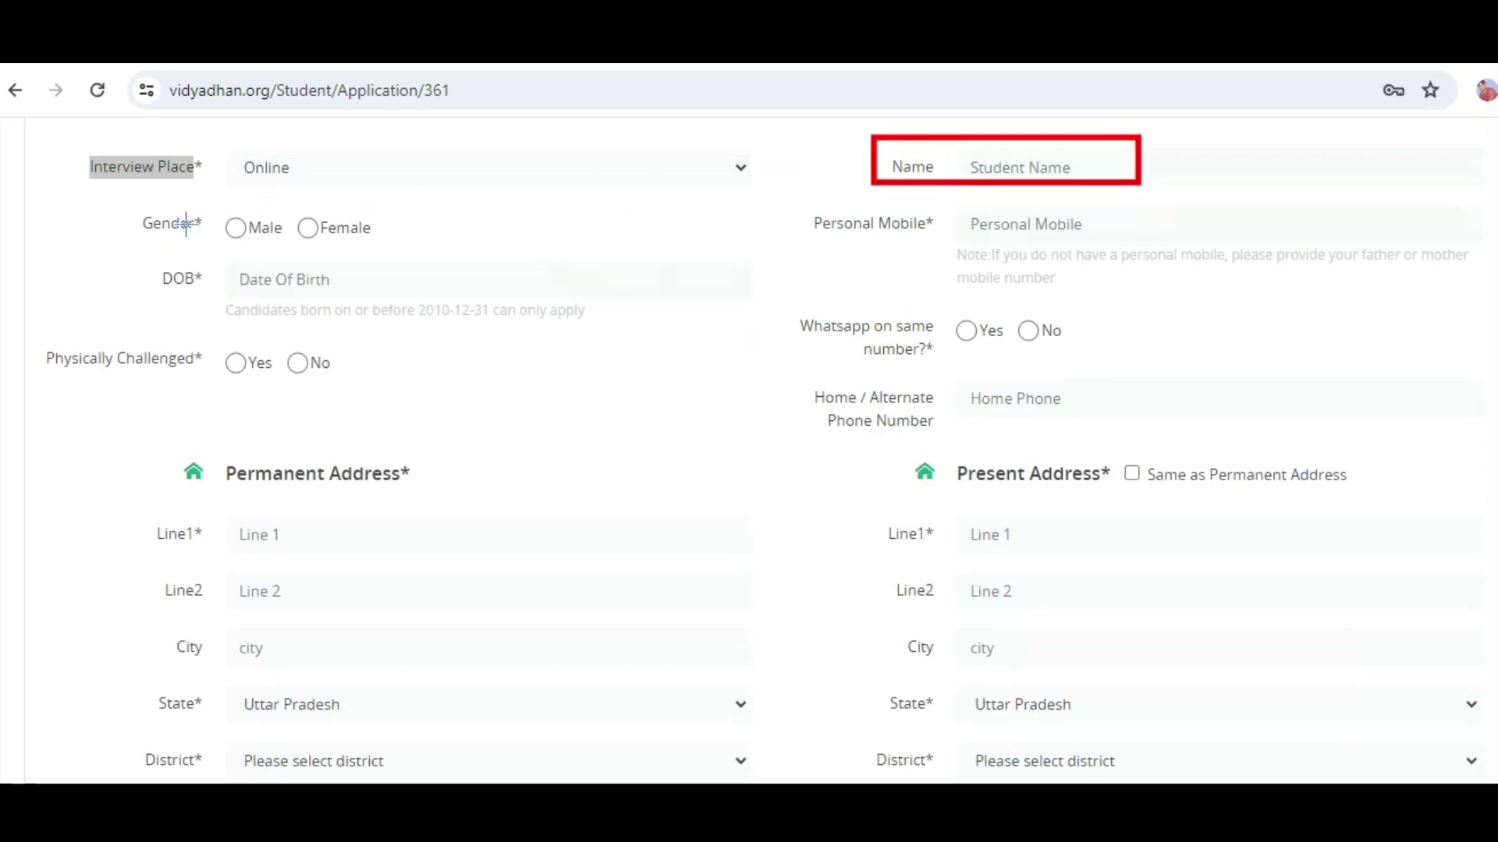
pyautogui.moveTo(119, 205)
pyautogui.mouseDown()
pyautogui.moveTo(273, 248)
pyautogui.moveTo(376, 250)
pyautogui.mouseUp()
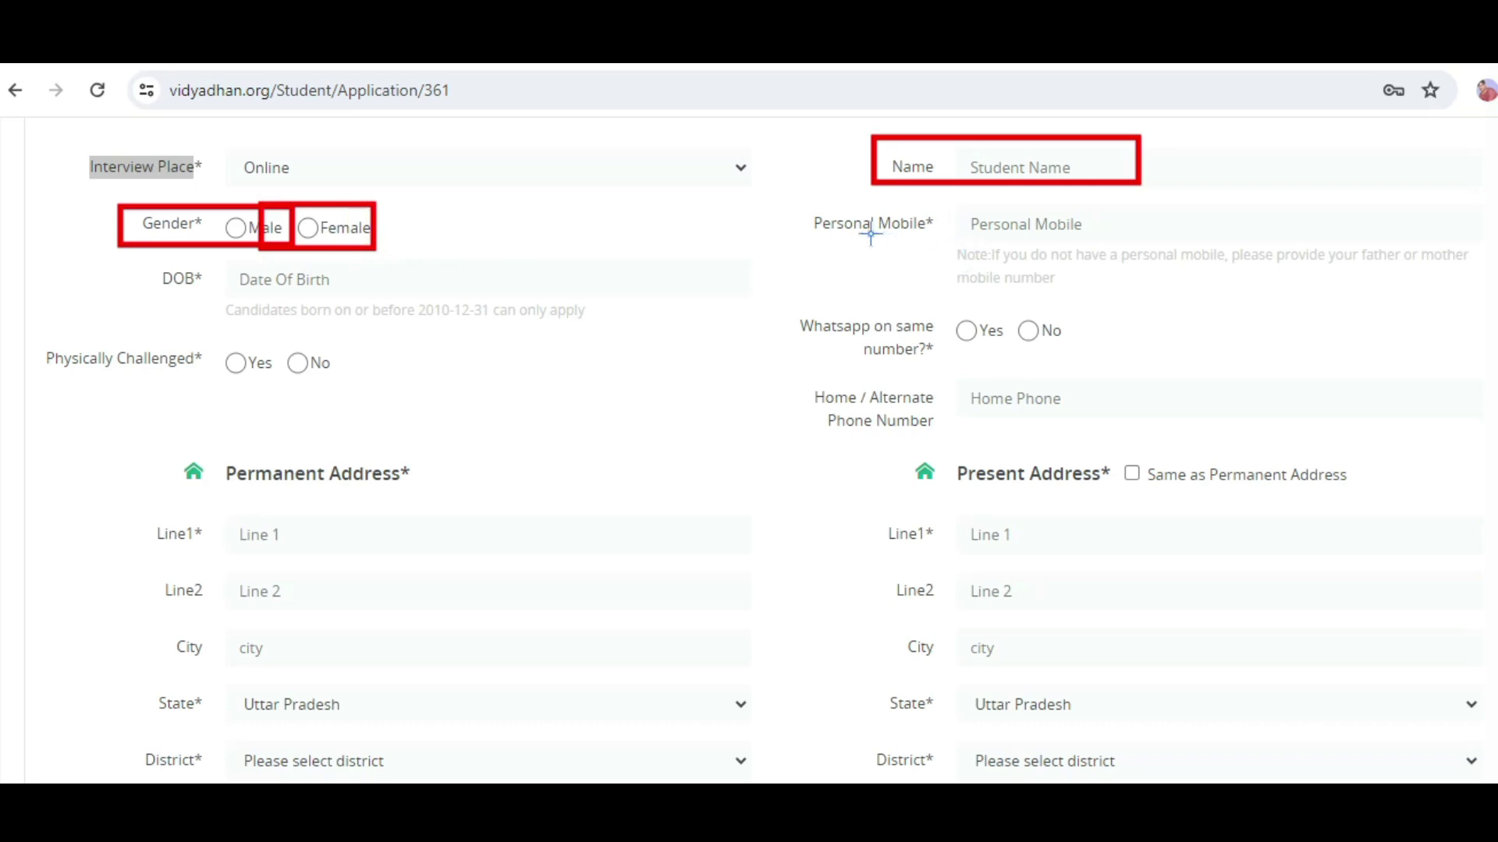
pyautogui.moveTo(836, 231)
pyautogui.mouseDown()
pyautogui.moveTo(1227, 269)
pyautogui.moveTo(1295, 298)
pyautogui.moveTo(1323, 296)
pyautogui.moveTo(1320, 278)
pyautogui.mouseUp()
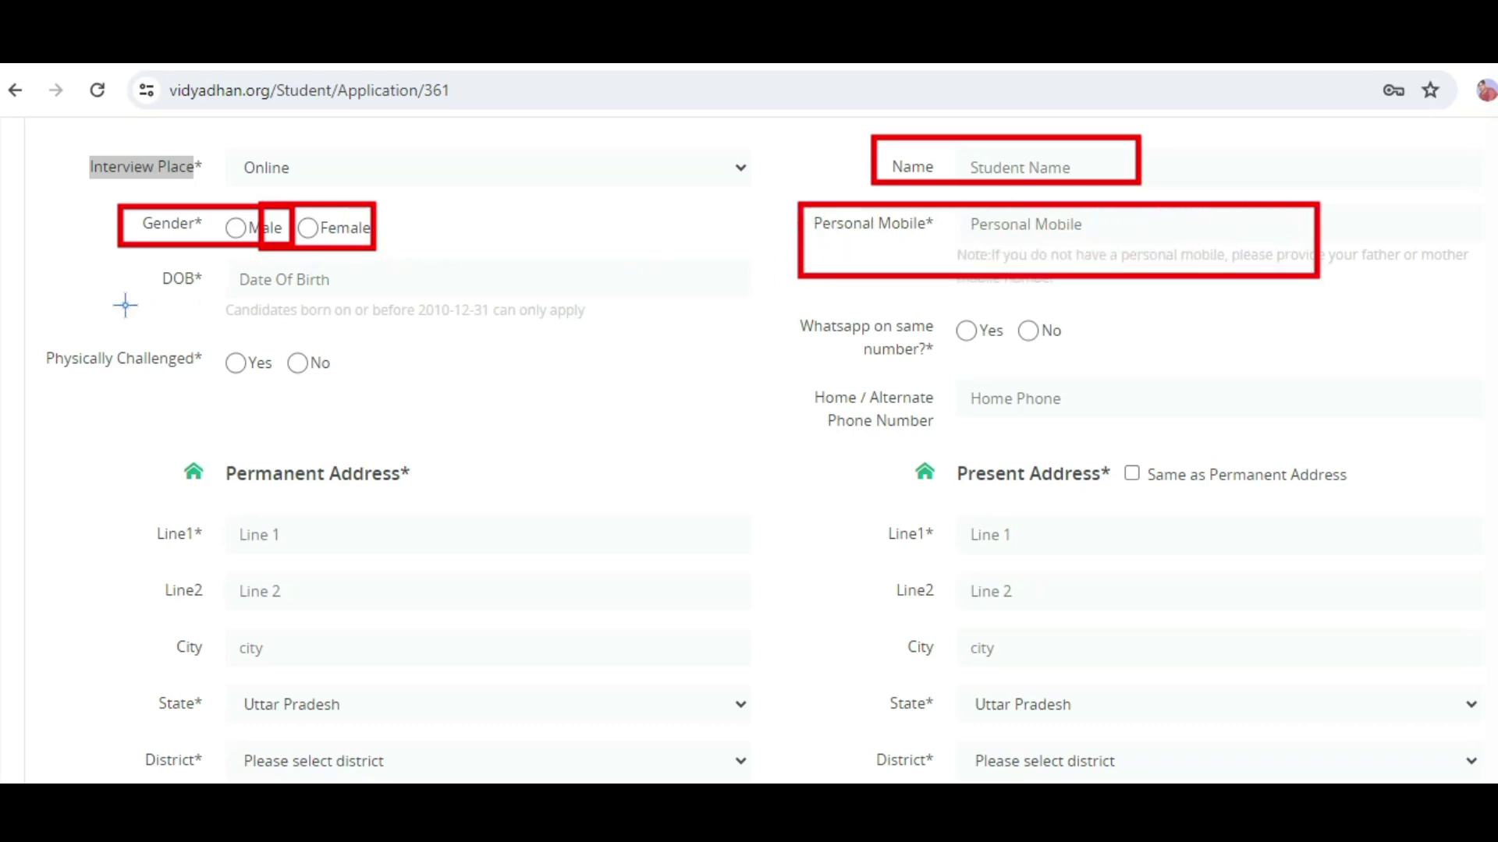
pyautogui.moveTo(135, 262)
pyautogui.mouseDown()
pyautogui.moveTo(515, 338)
pyautogui.moveTo(562, 338)
pyautogui.moveTo(556, 319)
pyautogui.mouseUp()
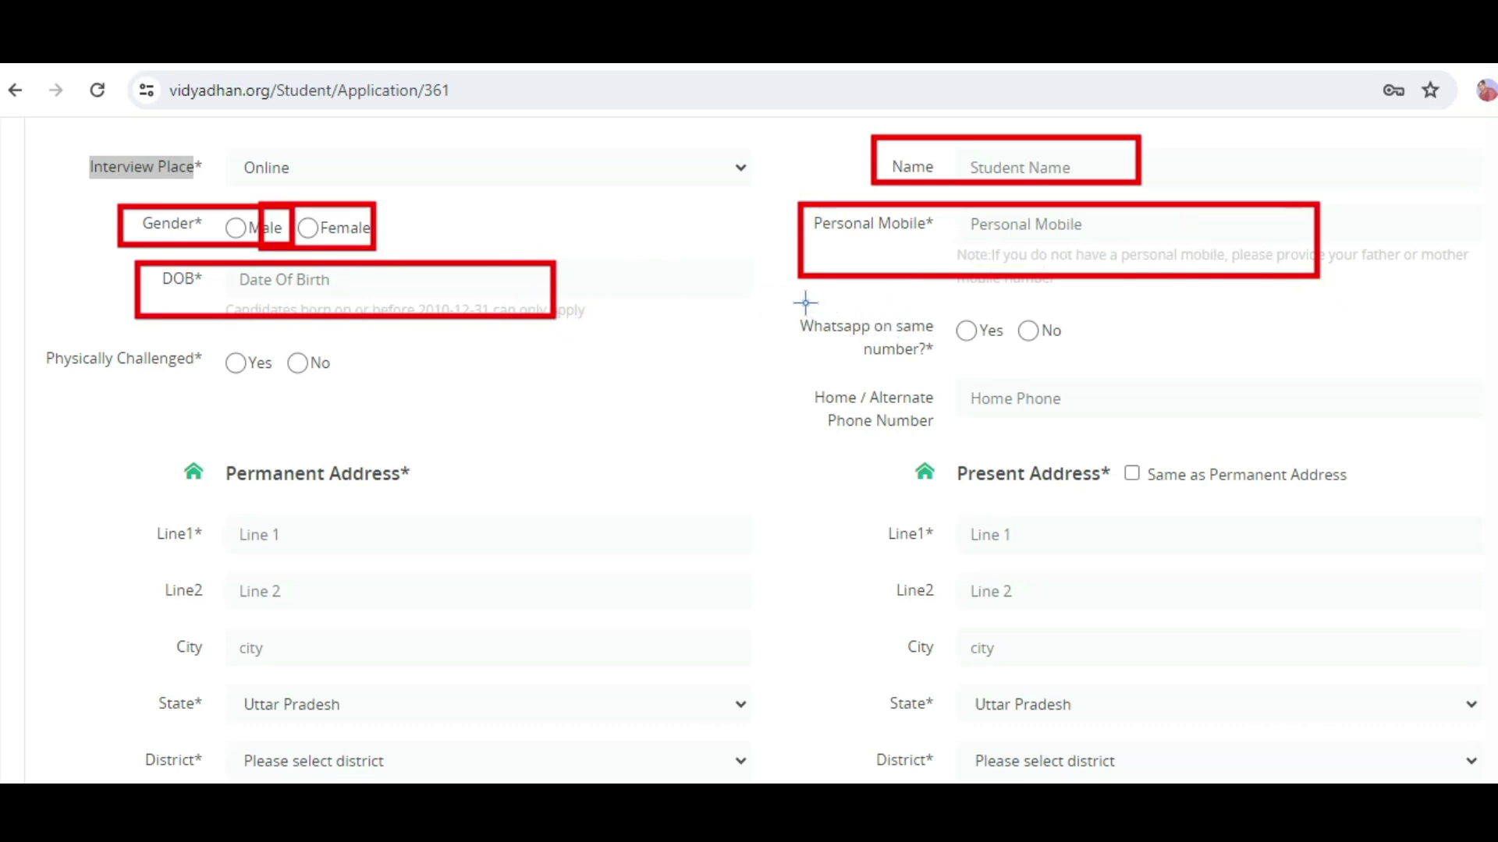
# Outline the question about Whatsapp on the same number and its Yes and No options in red
pyautogui.moveTo(783, 302)
pyautogui.mouseDown()
pyautogui.moveTo(847, 345)
pyautogui.moveTo(1003, 382)
pyautogui.moveTo(1121, 384)
pyautogui.mouseUp()
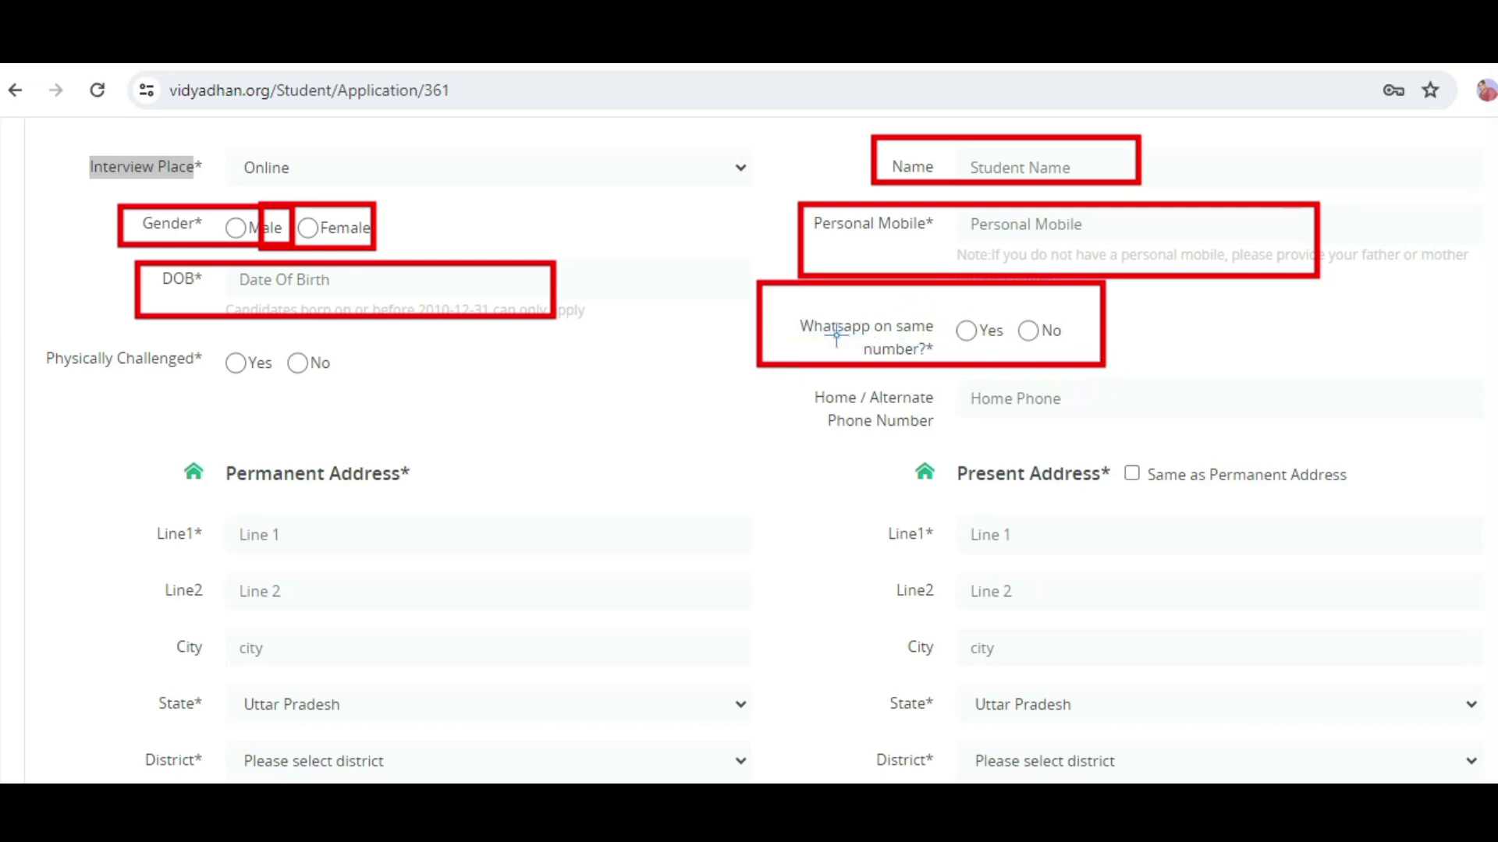
pyautogui.moveTo(812, 316)
pyautogui.mouseDown()
pyautogui.moveTo(968, 378)
pyautogui.moveTo(1016, 368)
pyautogui.mouseUp()
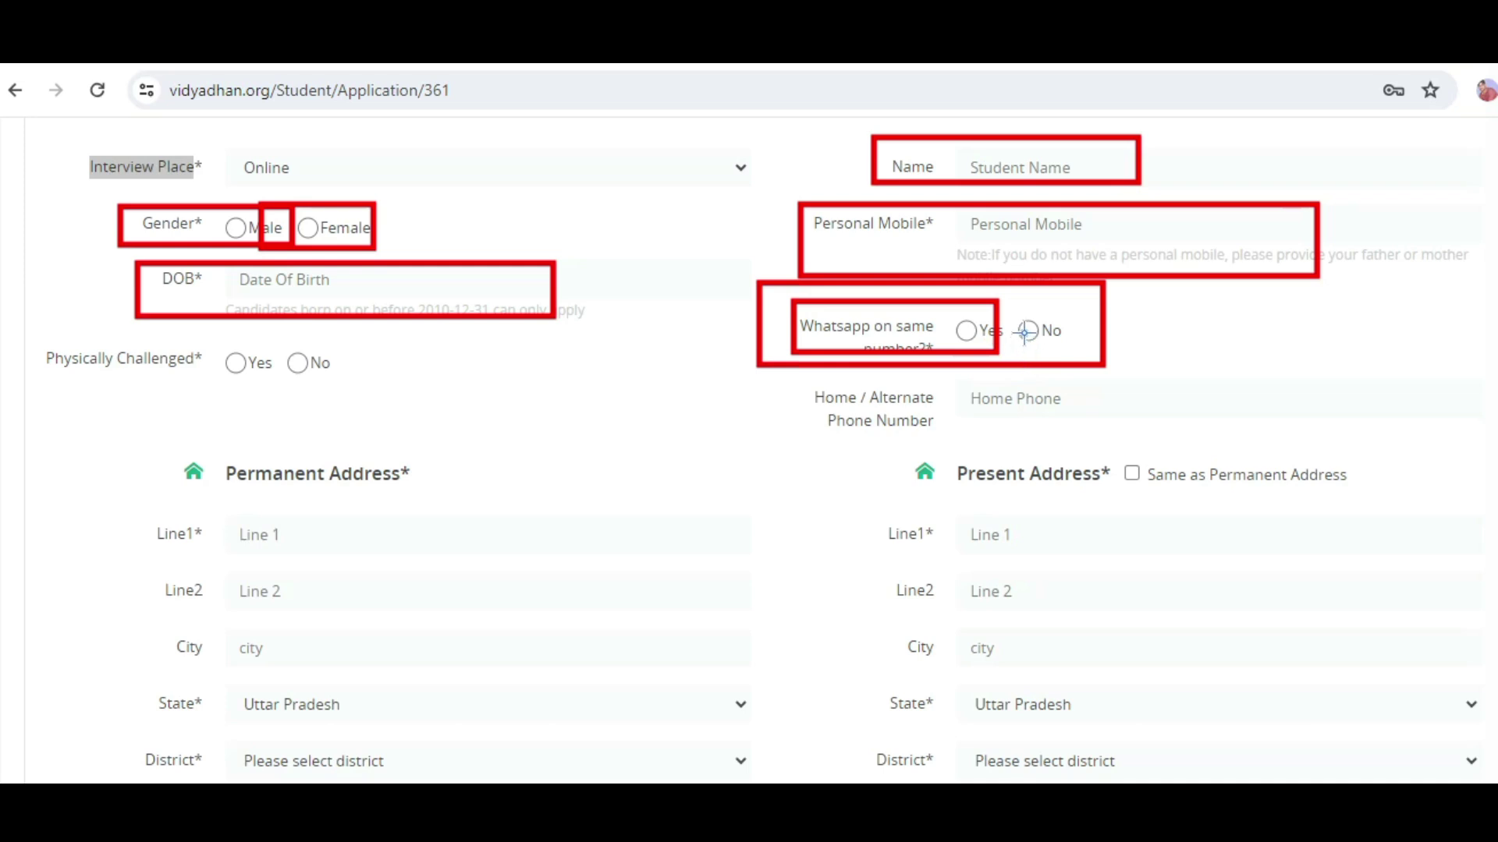
pyautogui.moveTo(1004, 306)
pyautogui.mouseDown()
pyautogui.moveTo(1086, 371)
pyautogui.moveTo(1089, 351)
pyautogui.mouseUp()
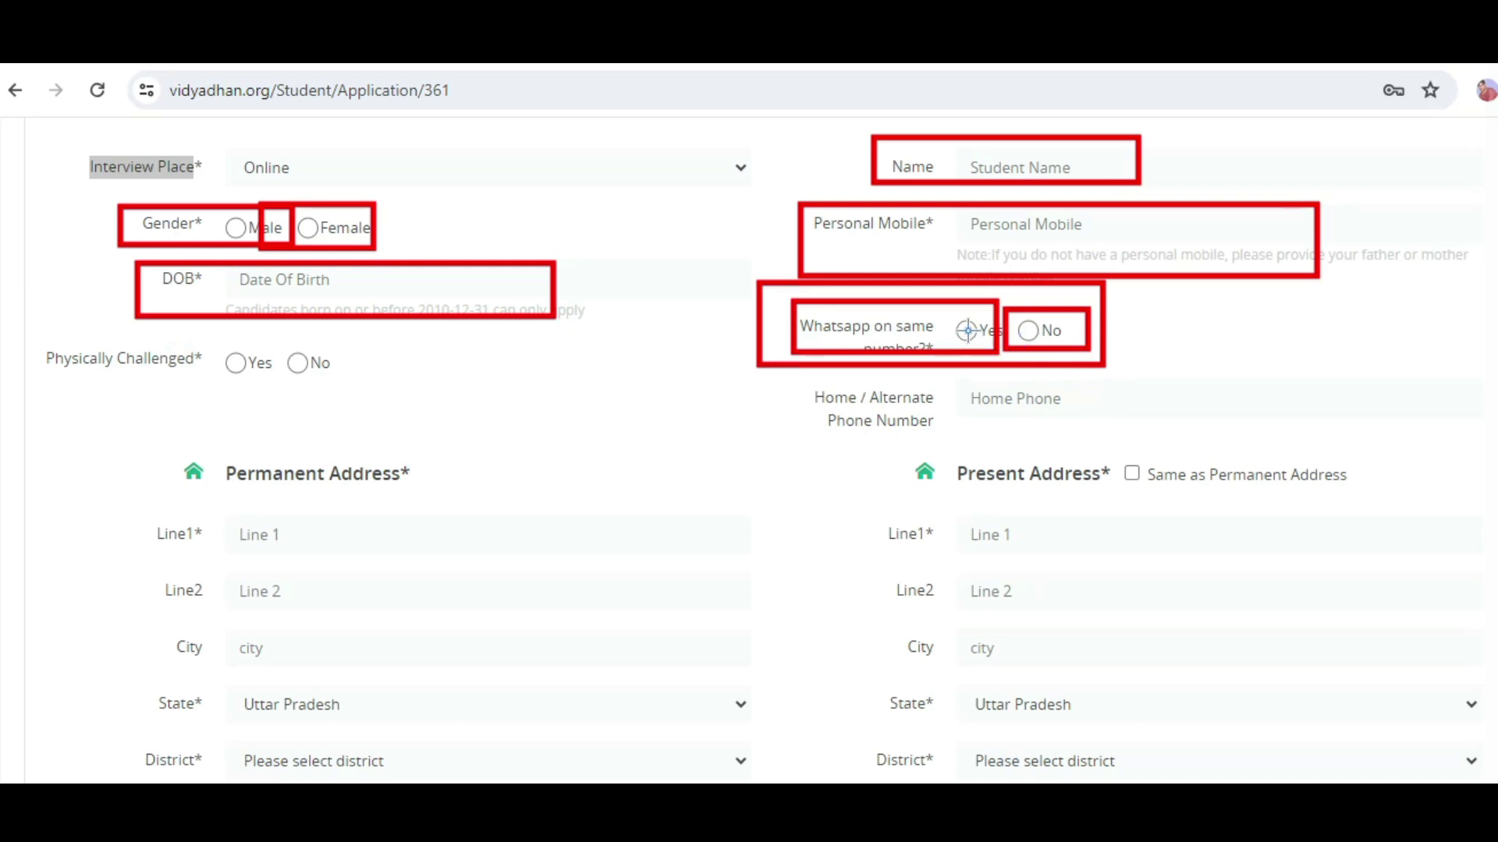
pyautogui.moveTo(947, 310); pyautogui.dragTo(979, 372)
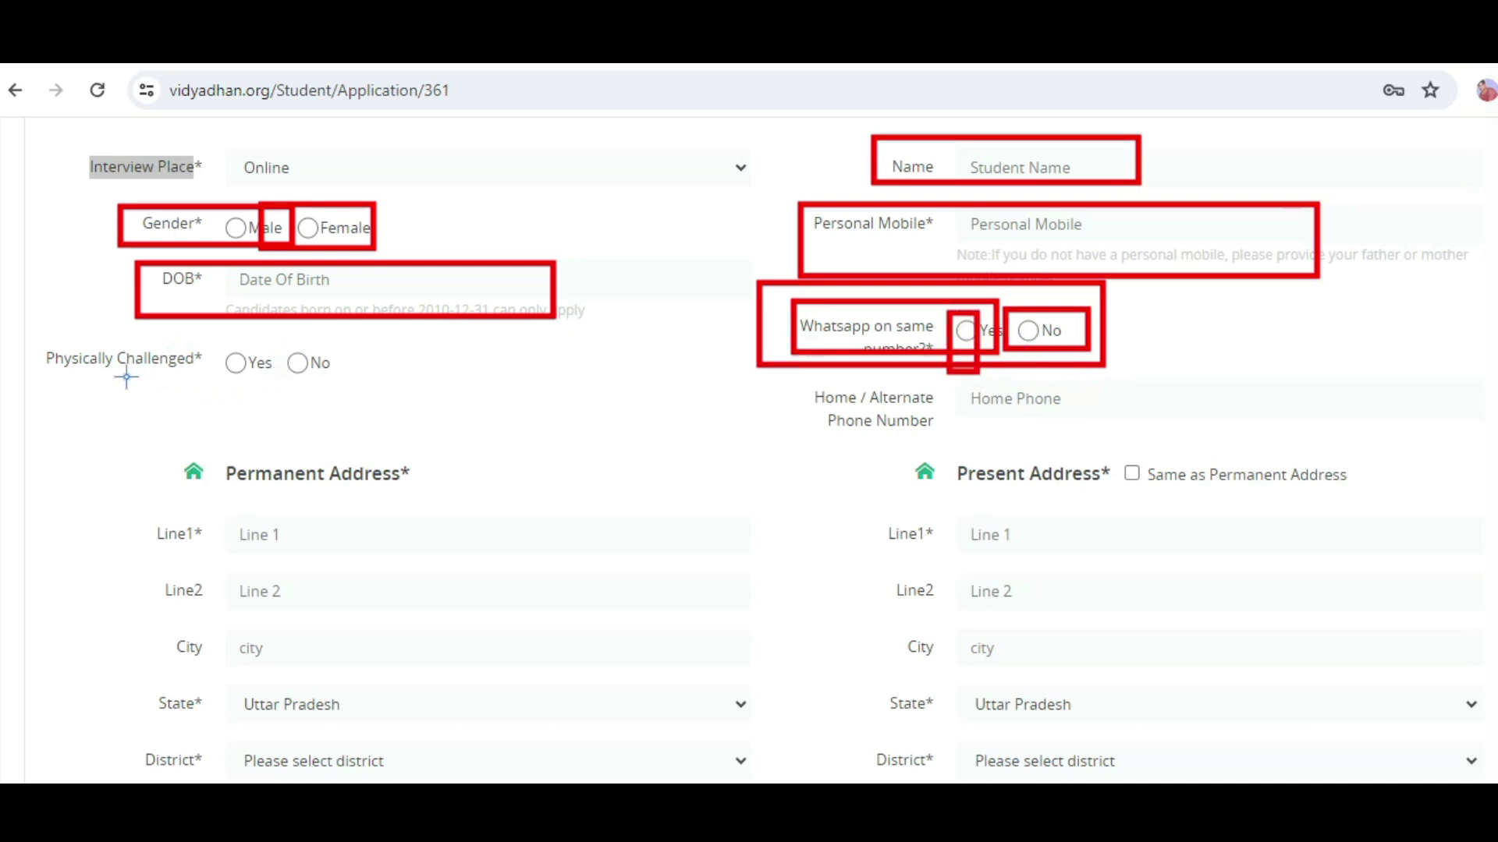
# Outline the Physically Challenged question and the Home / Alternate Phone Number field in red
pyautogui.moveTo(26, 324); pyautogui.dragTo(314, 383)
pyautogui.moveTo(313, 326); pyautogui.dragTo(353, 387)
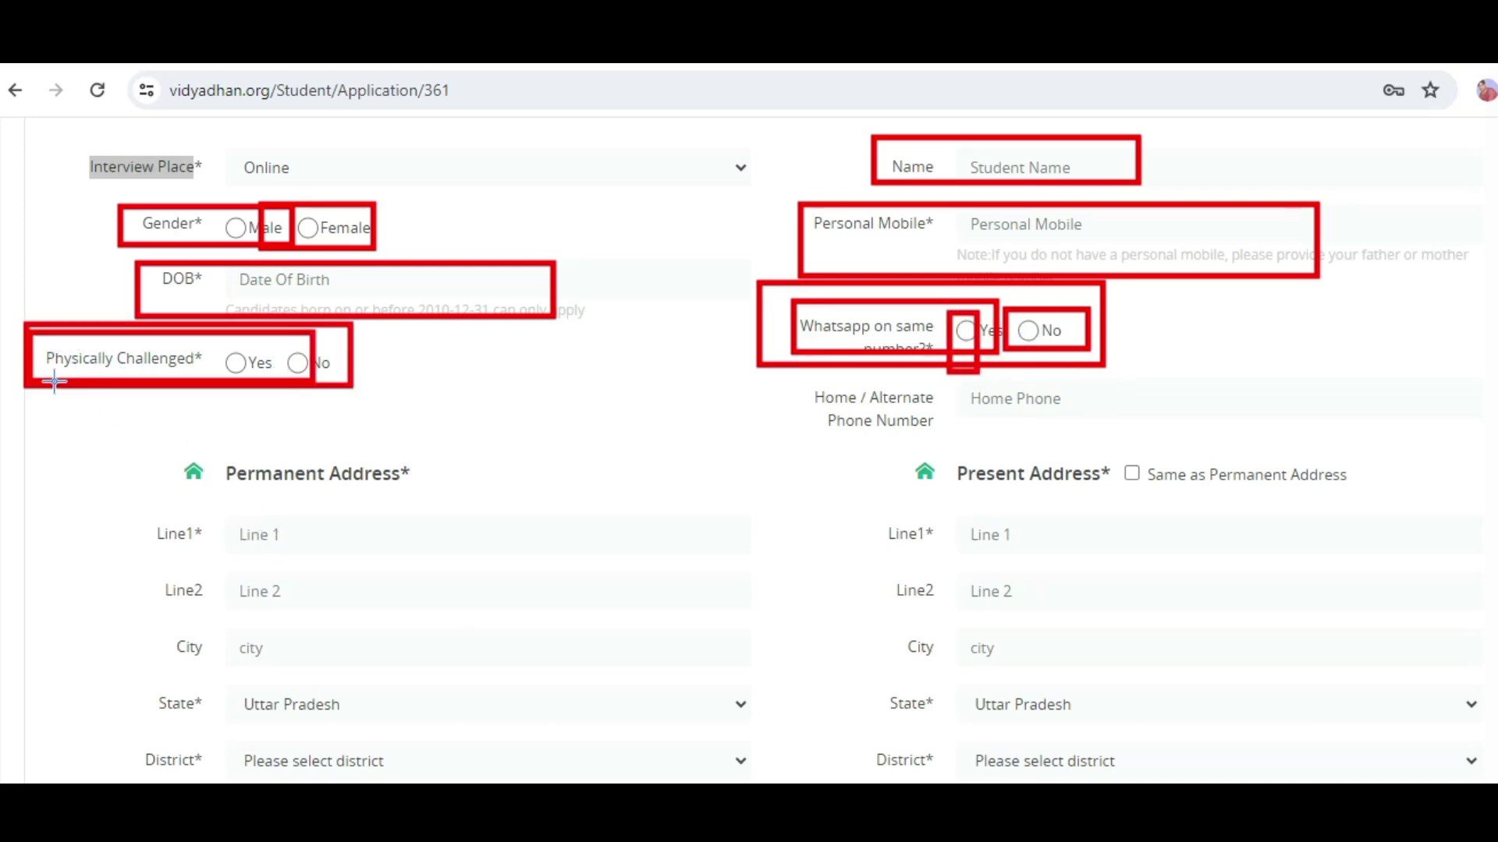
pyautogui.moveTo(53, 351)
pyautogui.mouseDown()
pyautogui.moveTo(361, 398)
pyautogui.moveTo(386, 422)
pyautogui.mouseUp()
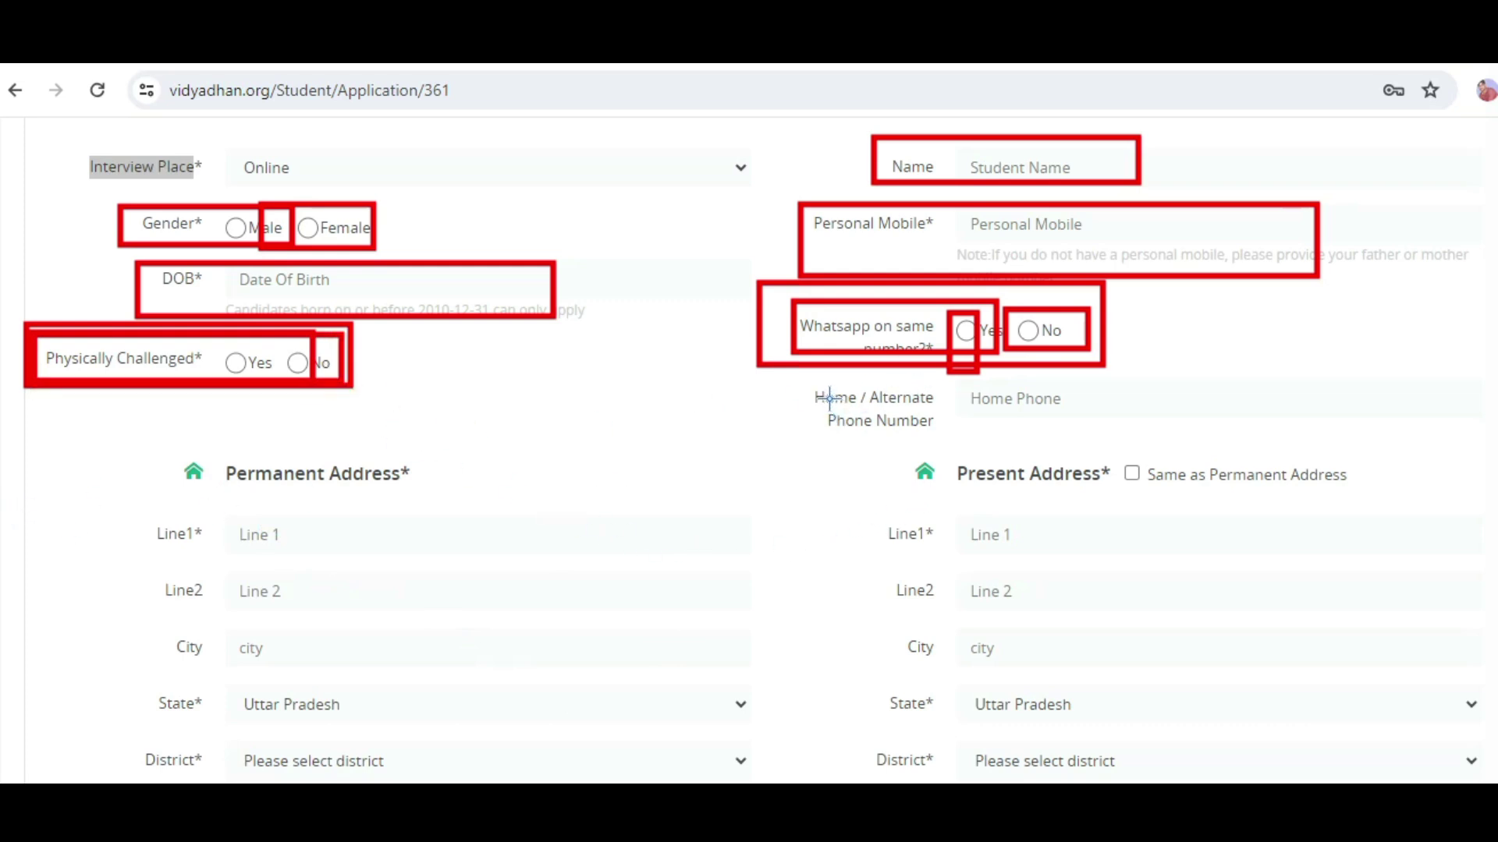
pyautogui.moveTo(808, 377)
pyautogui.mouseDown()
pyautogui.moveTo(993, 465)
pyautogui.moveTo(1147, 444)
pyautogui.moveTo(1133, 436)
pyautogui.mouseUp()
# Outline the Permanent Address and Present Address blocks and the Same as Permanent Address option in red
pyautogui.moveTo(1037, 460); pyautogui.dragTo(1038, 460)
pyautogui.moveTo(156, 469)
pyautogui.mouseDown()
pyautogui.moveTo(377, 548)
pyautogui.moveTo(679, 702)
pyautogui.moveTo(708, 694)
pyautogui.moveTo(755, 778)
pyautogui.moveTo(845, 741)
pyautogui.mouseUp()
pyautogui.moveTo(870, 439)
pyautogui.mouseDown()
pyautogui.moveTo(1024, 587)
pyautogui.moveTo(1350, 783)
pyautogui.moveTo(1354, 764)
pyautogui.mouseUp()
pyautogui.moveTo(1128, 473)
pyautogui.mouseDown()
pyautogui.moveTo(1311, 535)
pyautogui.moveTo(1375, 529)
pyautogui.mouseUp()
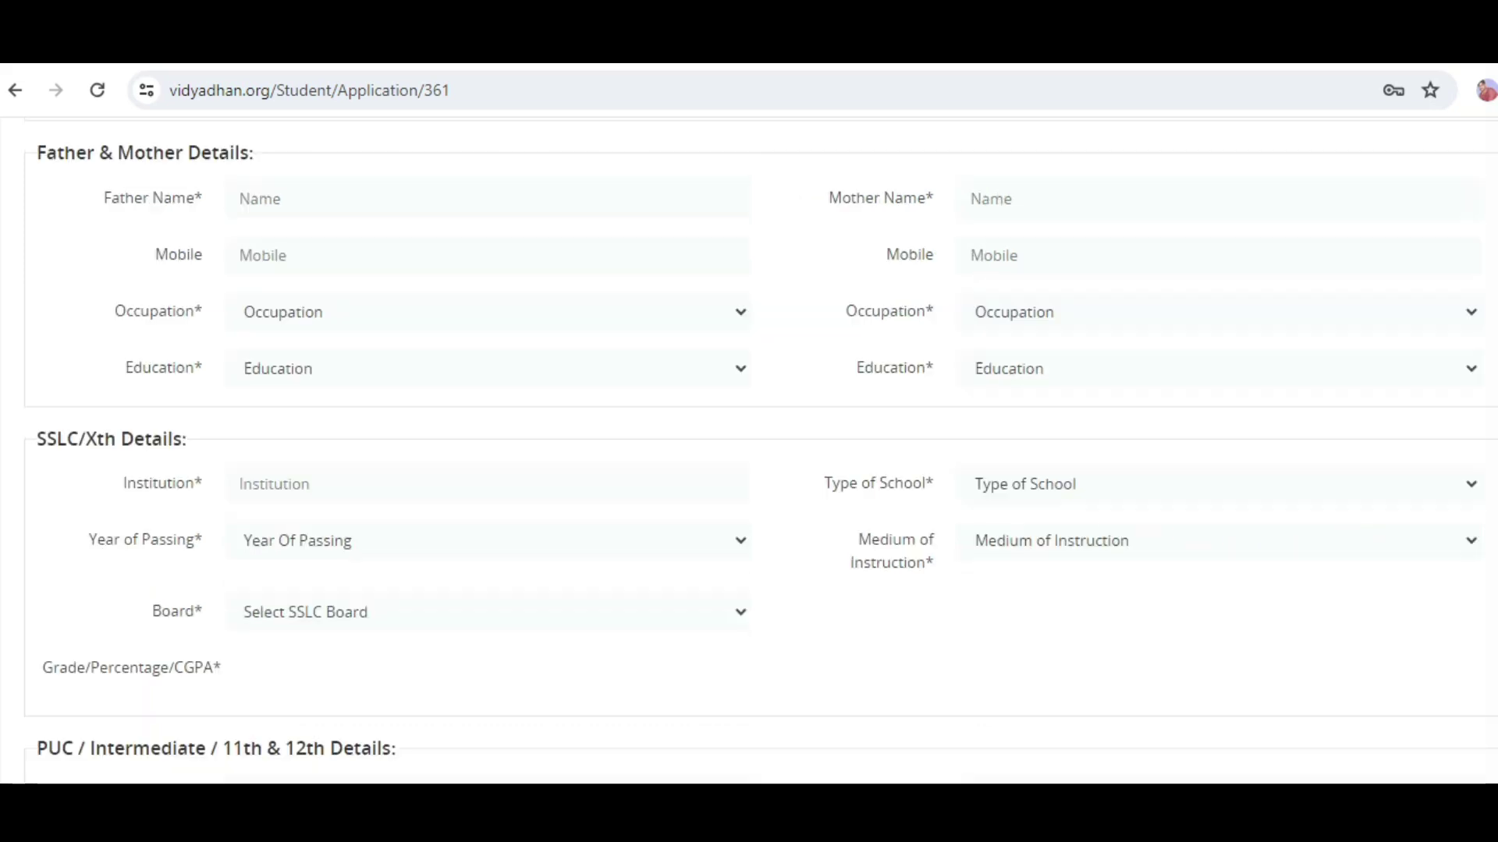
# Outline the Father & Mother Details heading and both parents' name, mobile and occupation fields in red
pyautogui.moveTo(43, 156)
pyautogui.mouseDown()
pyautogui.moveTo(274, 200)
pyautogui.moveTo(398, 195)
pyautogui.mouseUp()
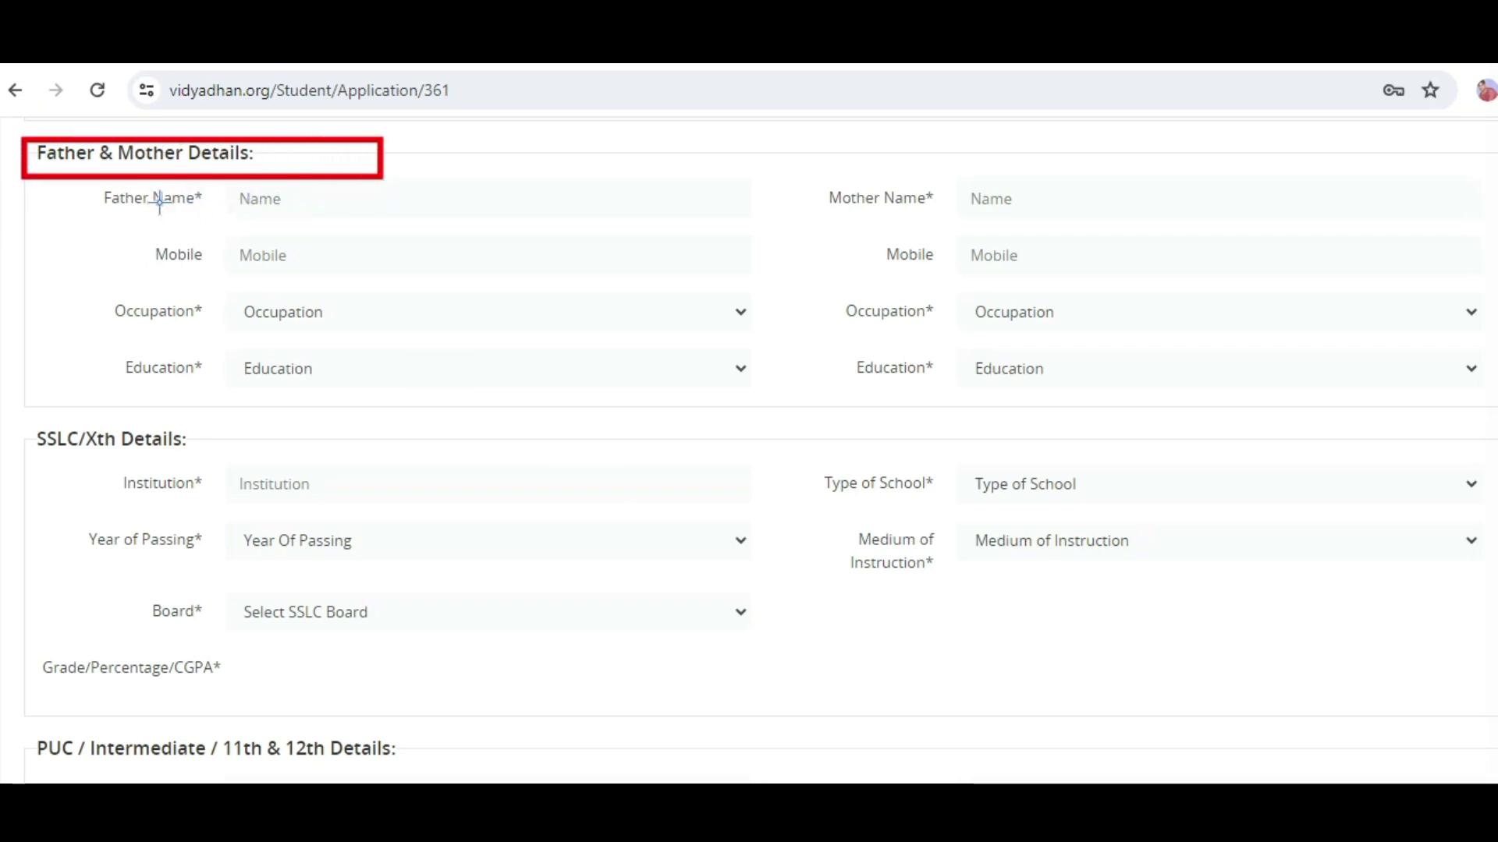
pyautogui.moveTo(115, 201); pyautogui.dragTo(405, 230)
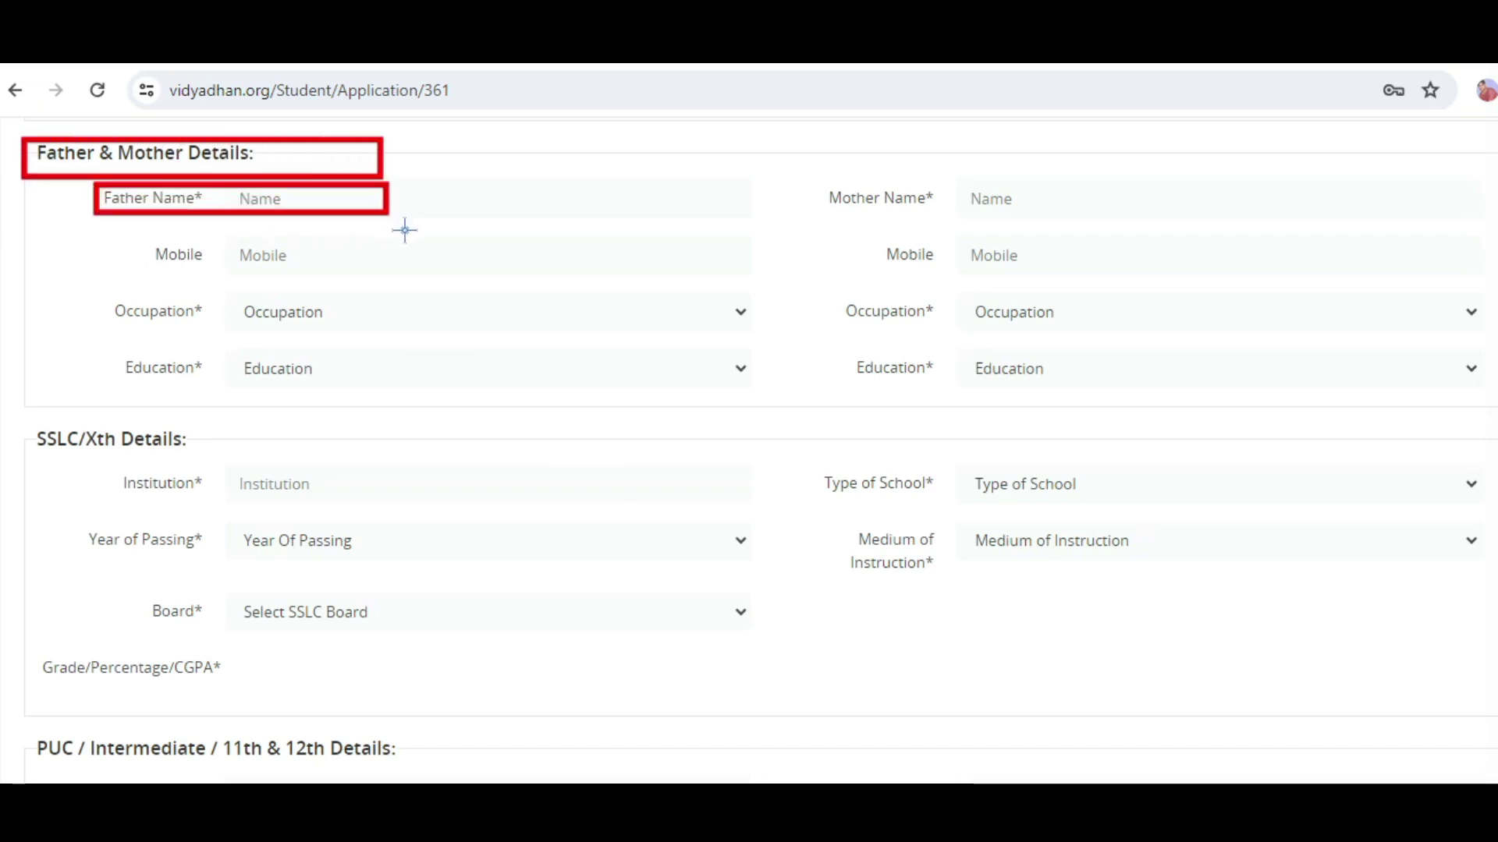
pyautogui.moveTo(830, 189); pyautogui.dragTo(1109, 228)
pyautogui.moveTo(151, 234)
pyautogui.mouseDown()
pyautogui.moveTo(337, 267)
pyautogui.moveTo(410, 263)
pyautogui.mouseUp()
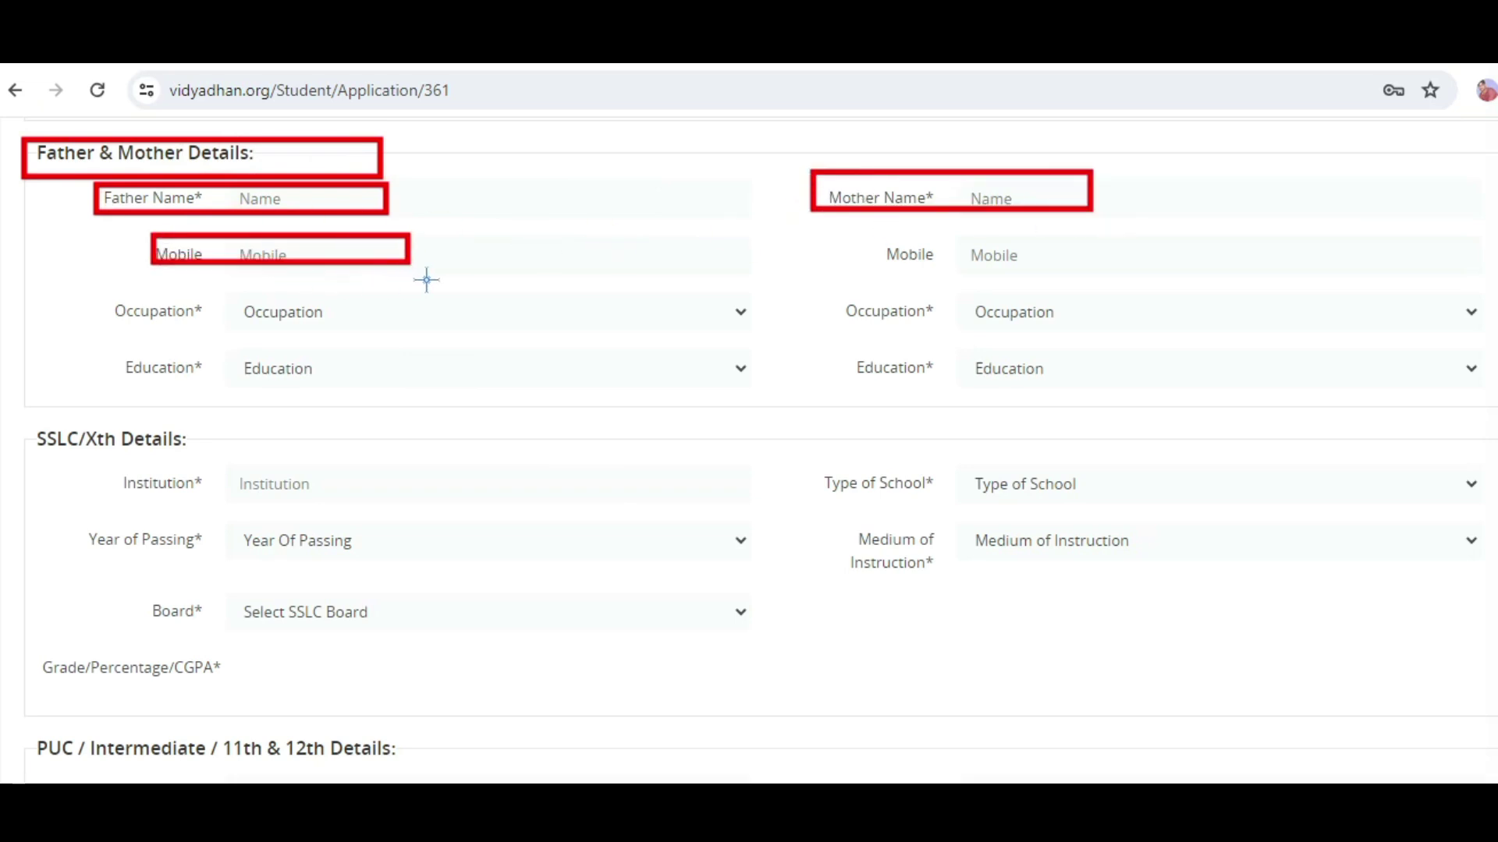
pyautogui.moveTo(890, 229)
pyautogui.mouseDown()
pyautogui.moveTo(938, 262)
pyautogui.moveTo(1165, 281)
pyautogui.moveTo(1149, 266)
pyautogui.mouseUp()
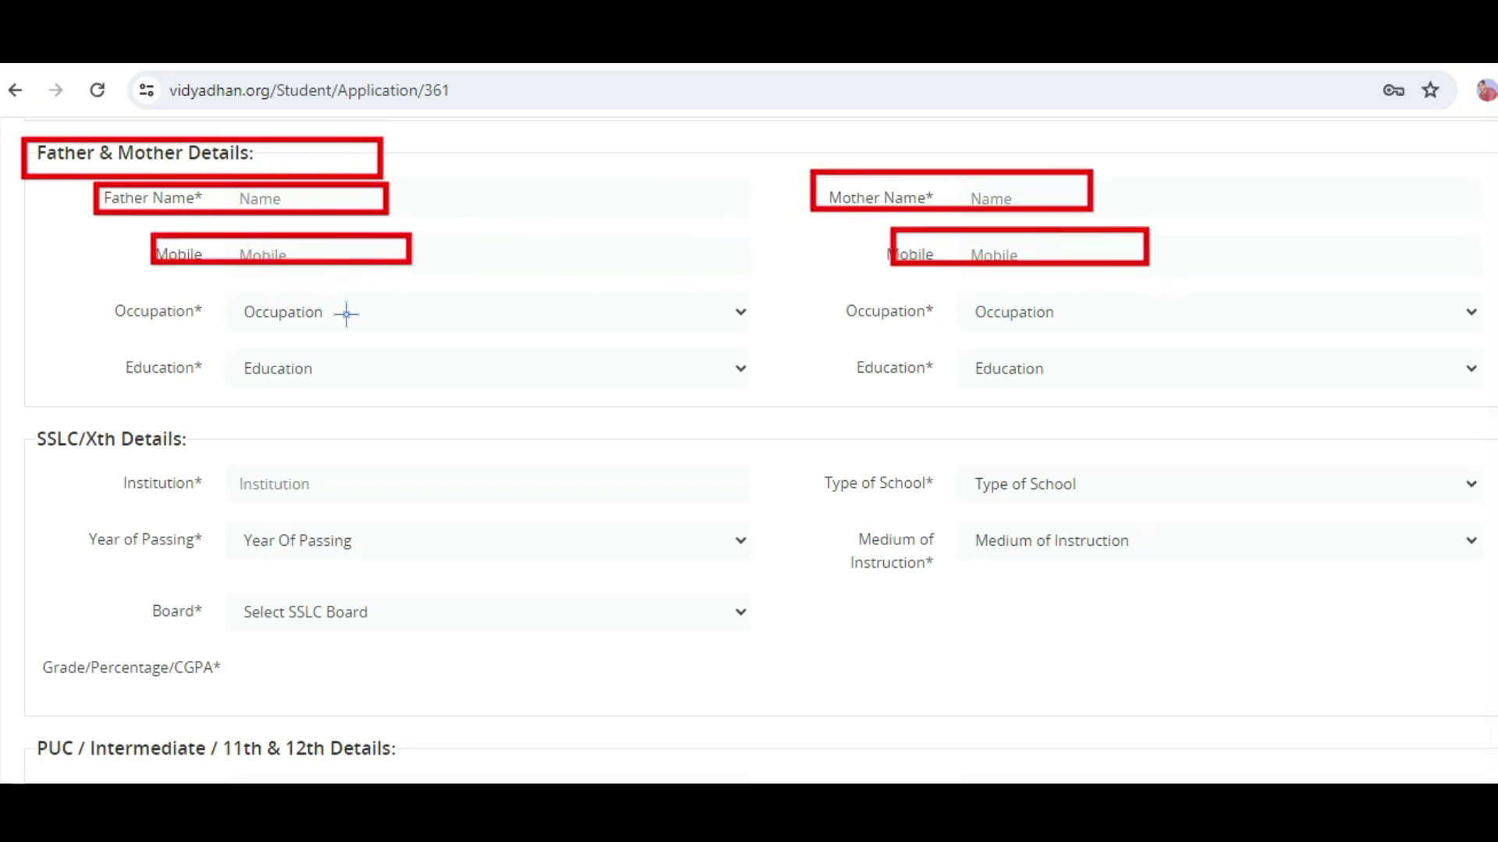
pyautogui.moveTo(176, 296)
pyautogui.mouseDown()
pyautogui.moveTo(421, 341)
pyautogui.moveTo(730, 328)
pyautogui.mouseUp()
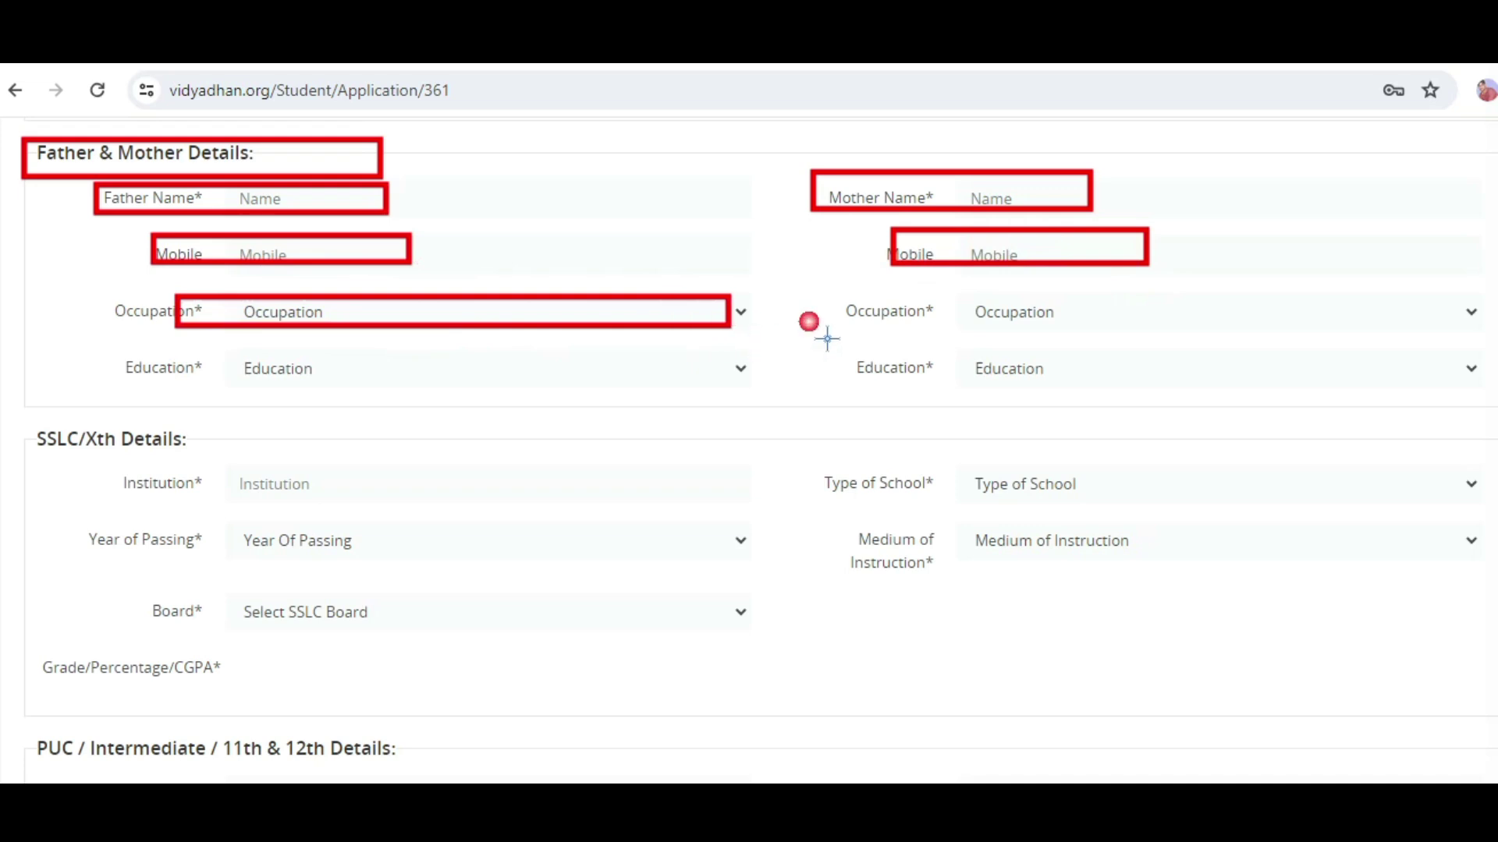
pyautogui.moveTo(848, 307)
pyautogui.mouseDown()
pyautogui.moveTo(1114, 352)
pyautogui.moveTo(1259, 350)
pyautogui.mouseUp()
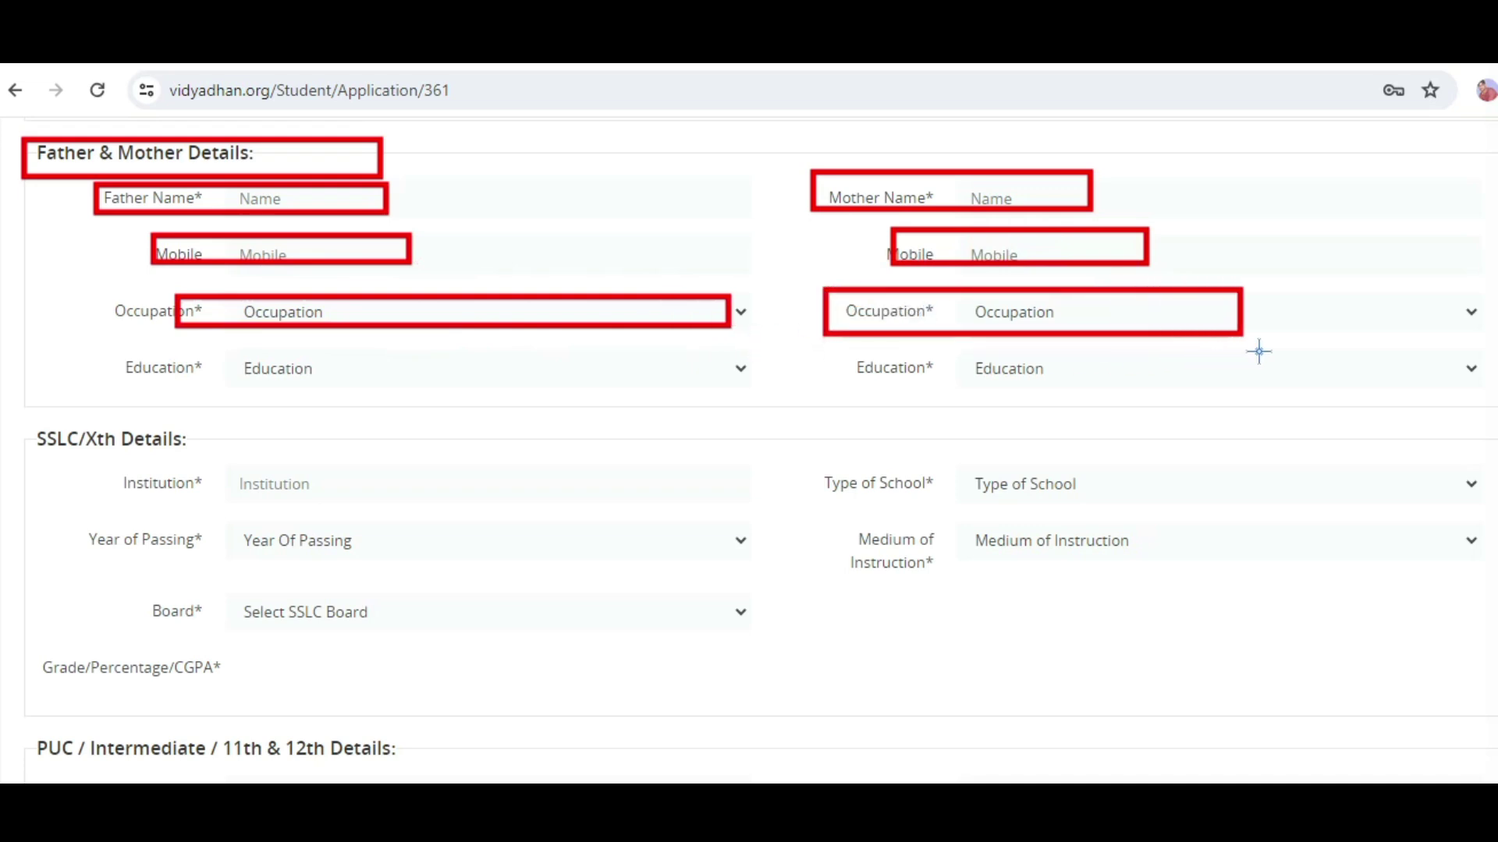
# Outline the father's and mother's Education fields in red
pyautogui.moveTo(116, 350)
pyautogui.mouseDown()
pyautogui.moveTo(675, 415)
pyautogui.moveTo(660, 397)
pyautogui.mouseUp()
pyautogui.moveTo(846, 348)
pyautogui.mouseDown()
pyautogui.moveTo(1039, 421)
pyautogui.moveTo(1350, 414)
pyautogui.moveTo(1335, 401)
pyautogui.mouseUp()
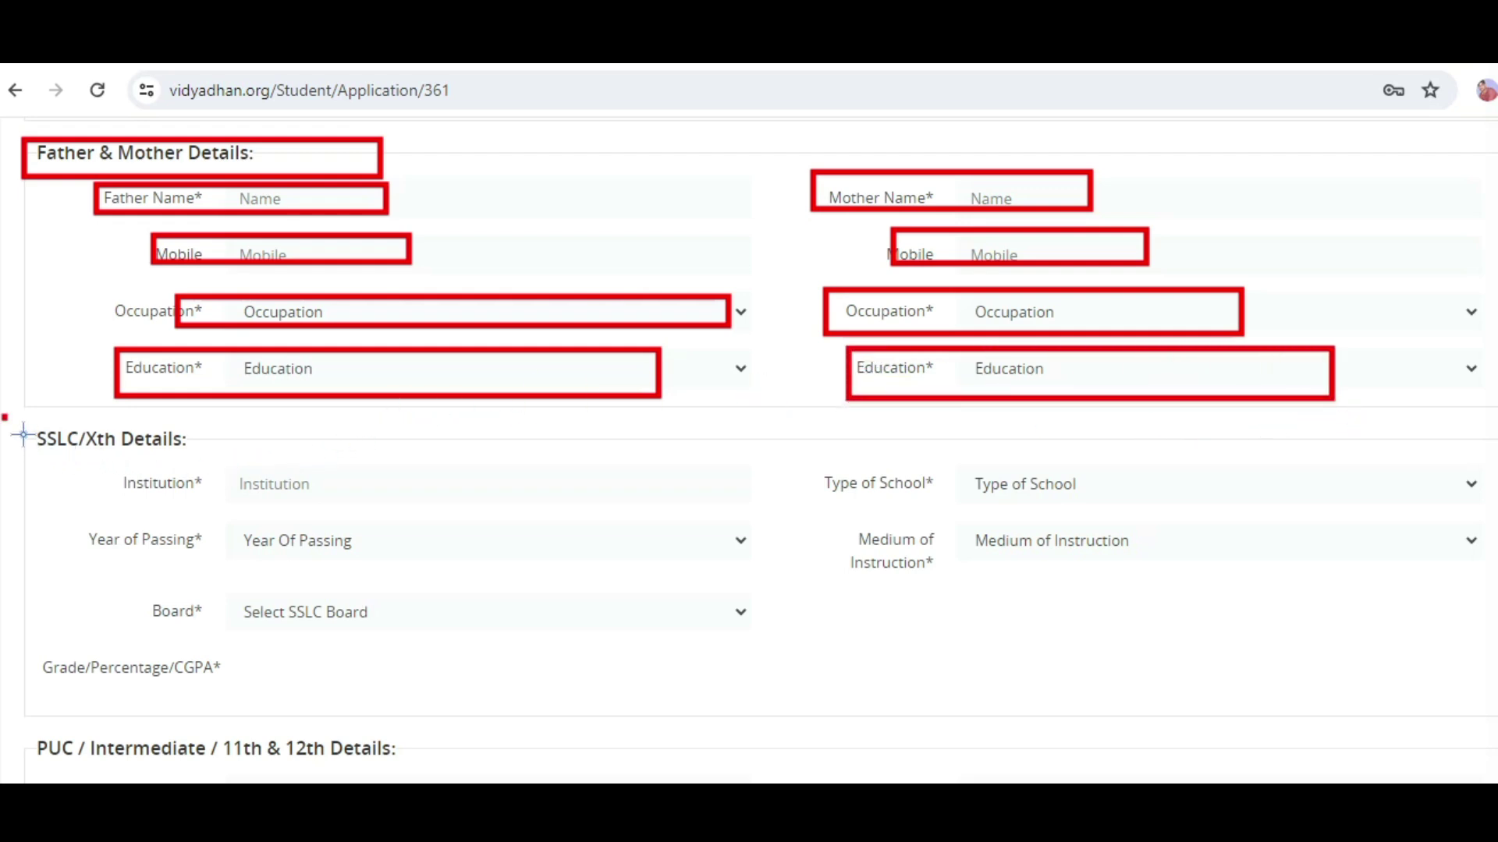
# Outline the SSLC/Xth Details heading and its Institution, Type of School, Year of Passing, Medium of Instruction, Board and Grade/Percentage/CGPA fields in red
pyautogui.moveTo(24, 435)
pyautogui.mouseDown()
pyautogui.moveTo(190, 478)
pyautogui.moveTo(273, 473)
pyautogui.mouseUp()
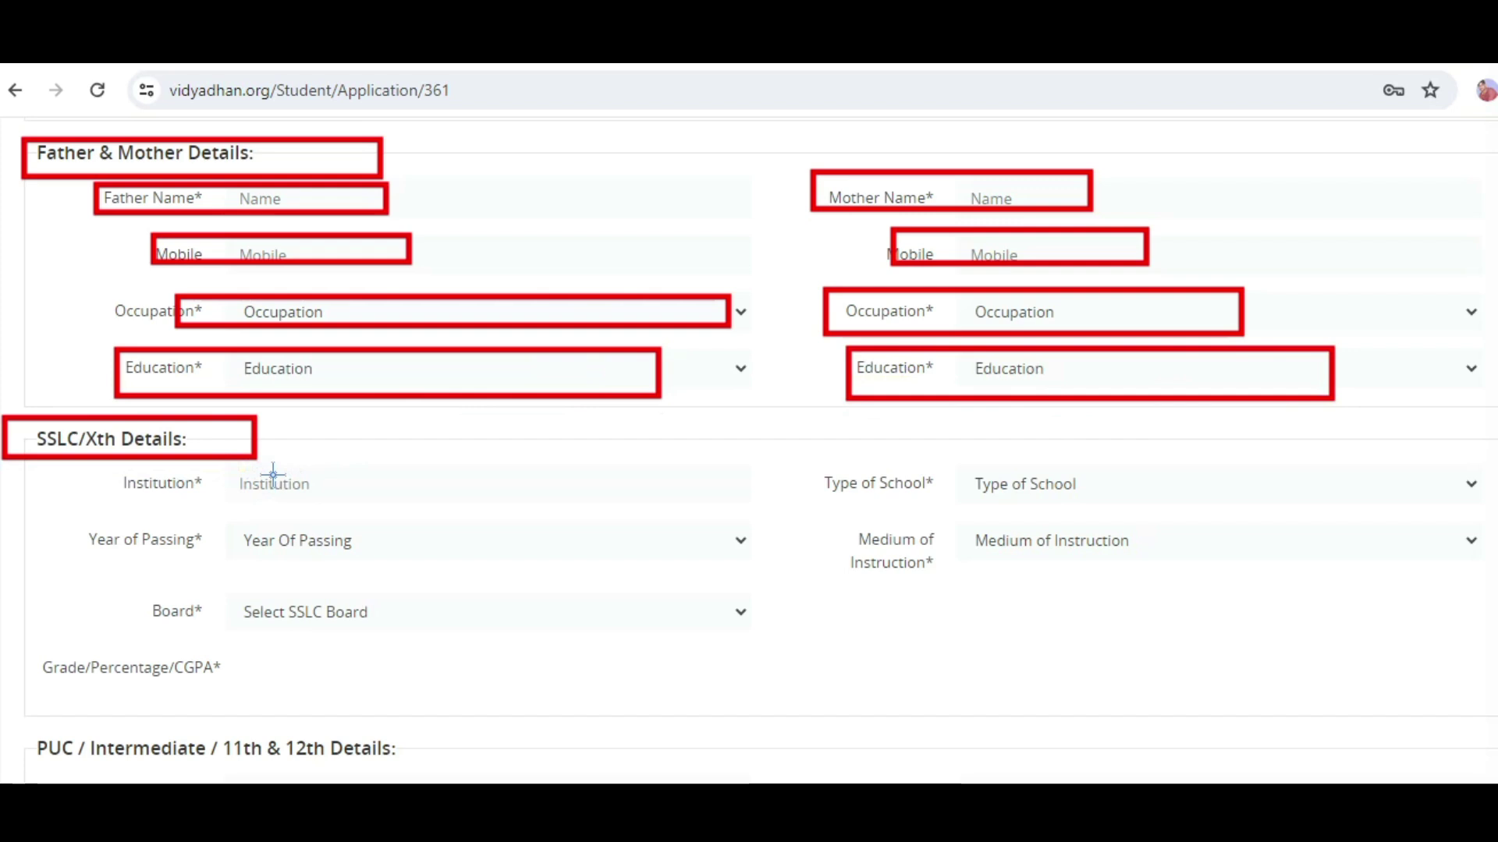
pyautogui.moveTo(128, 484)
pyautogui.mouseDown()
pyautogui.moveTo(341, 525)
pyautogui.moveTo(775, 525)
pyautogui.mouseUp()
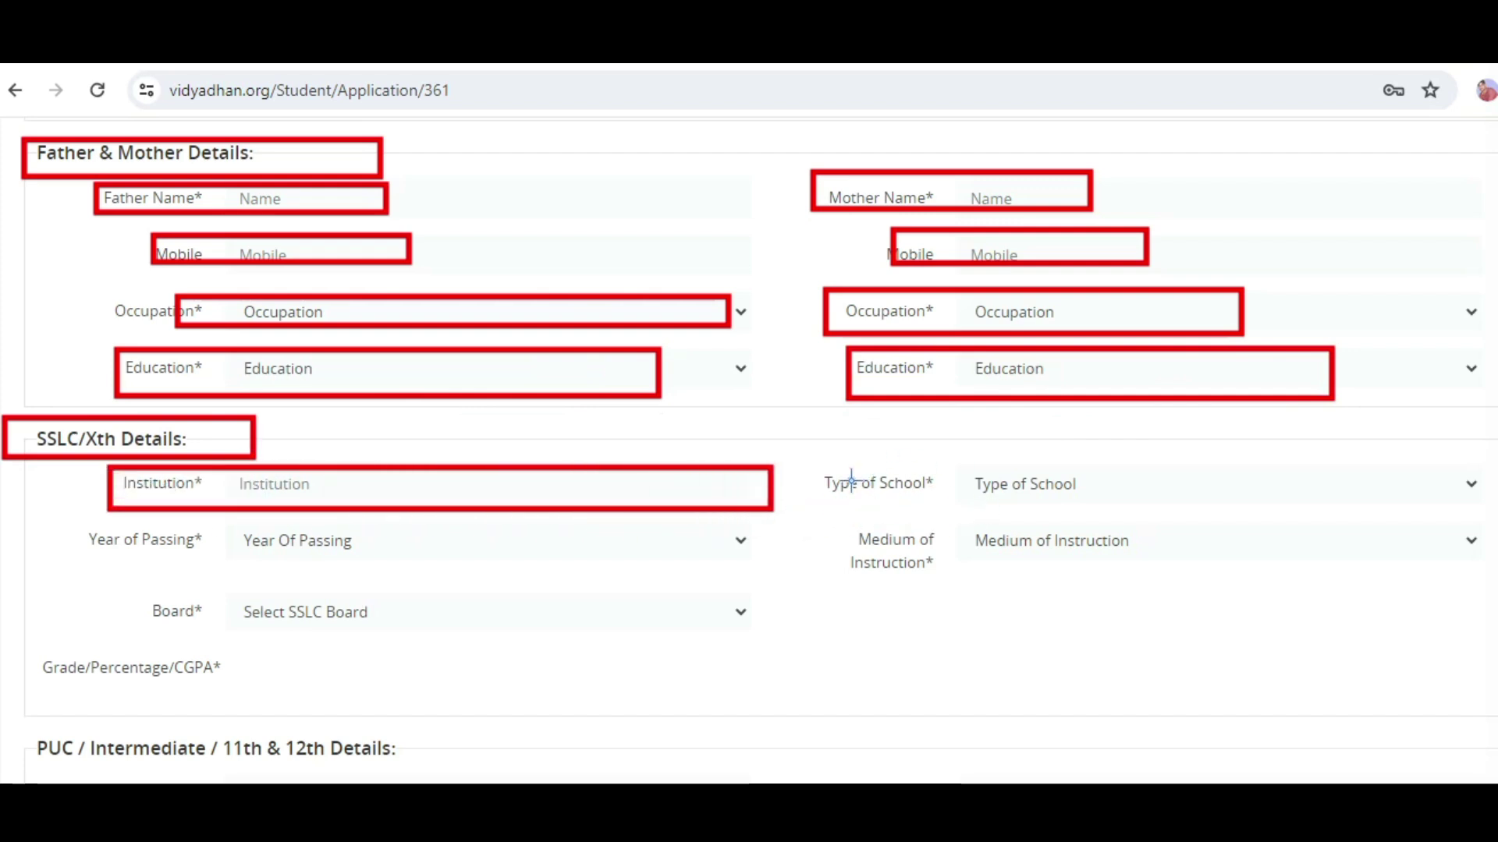
pyautogui.moveTo(849, 482)
pyautogui.mouseDown()
pyautogui.moveTo(1090, 528)
pyautogui.moveTo(1324, 519)
pyautogui.mouseUp()
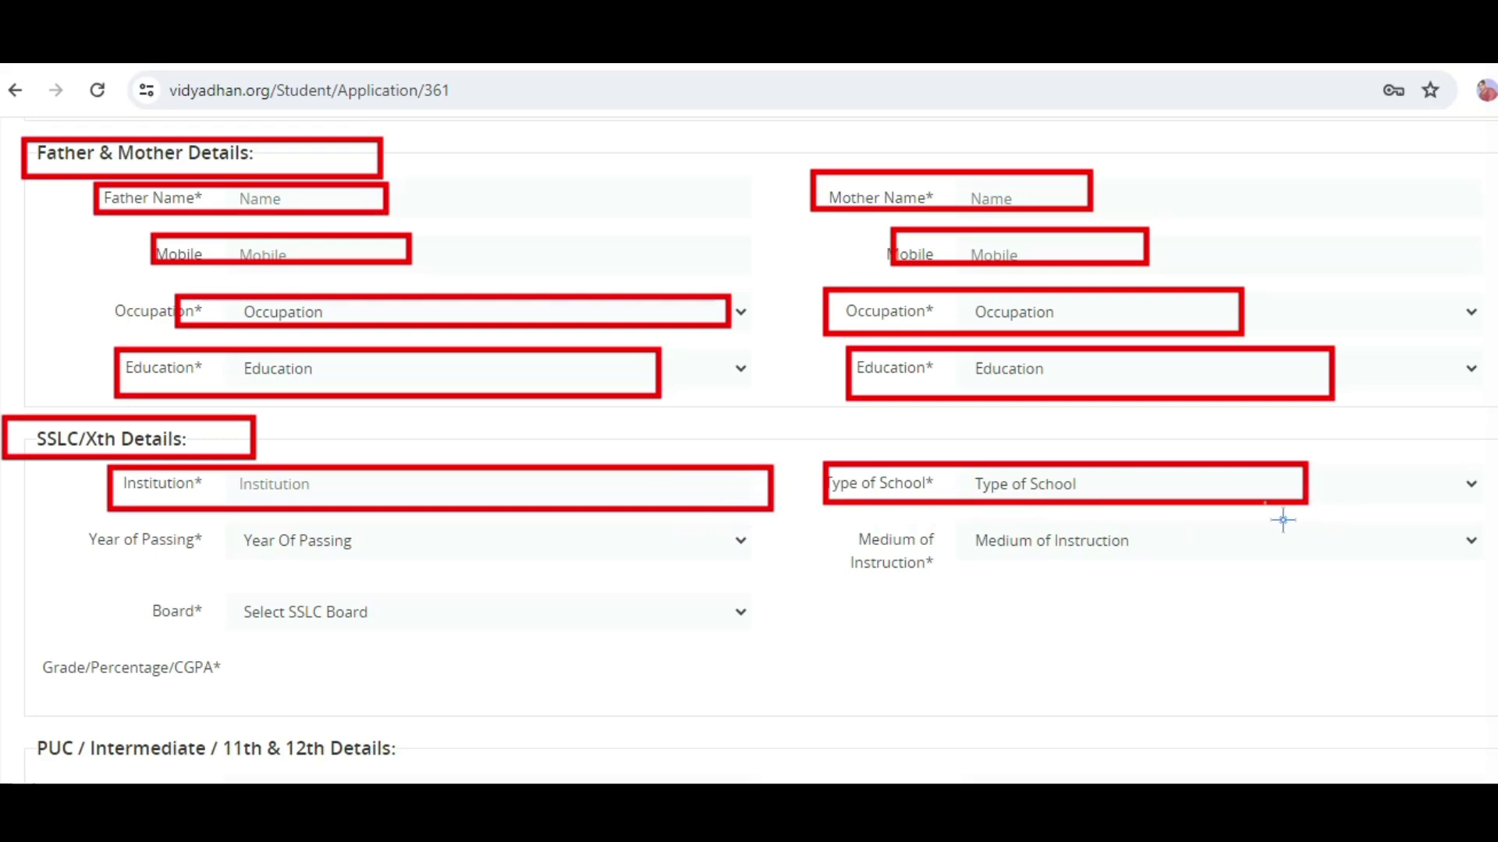
pyautogui.moveTo(195, 541)
pyautogui.mouseDown()
pyautogui.moveTo(304, 569)
pyautogui.moveTo(727, 572)
pyautogui.mouseUp()
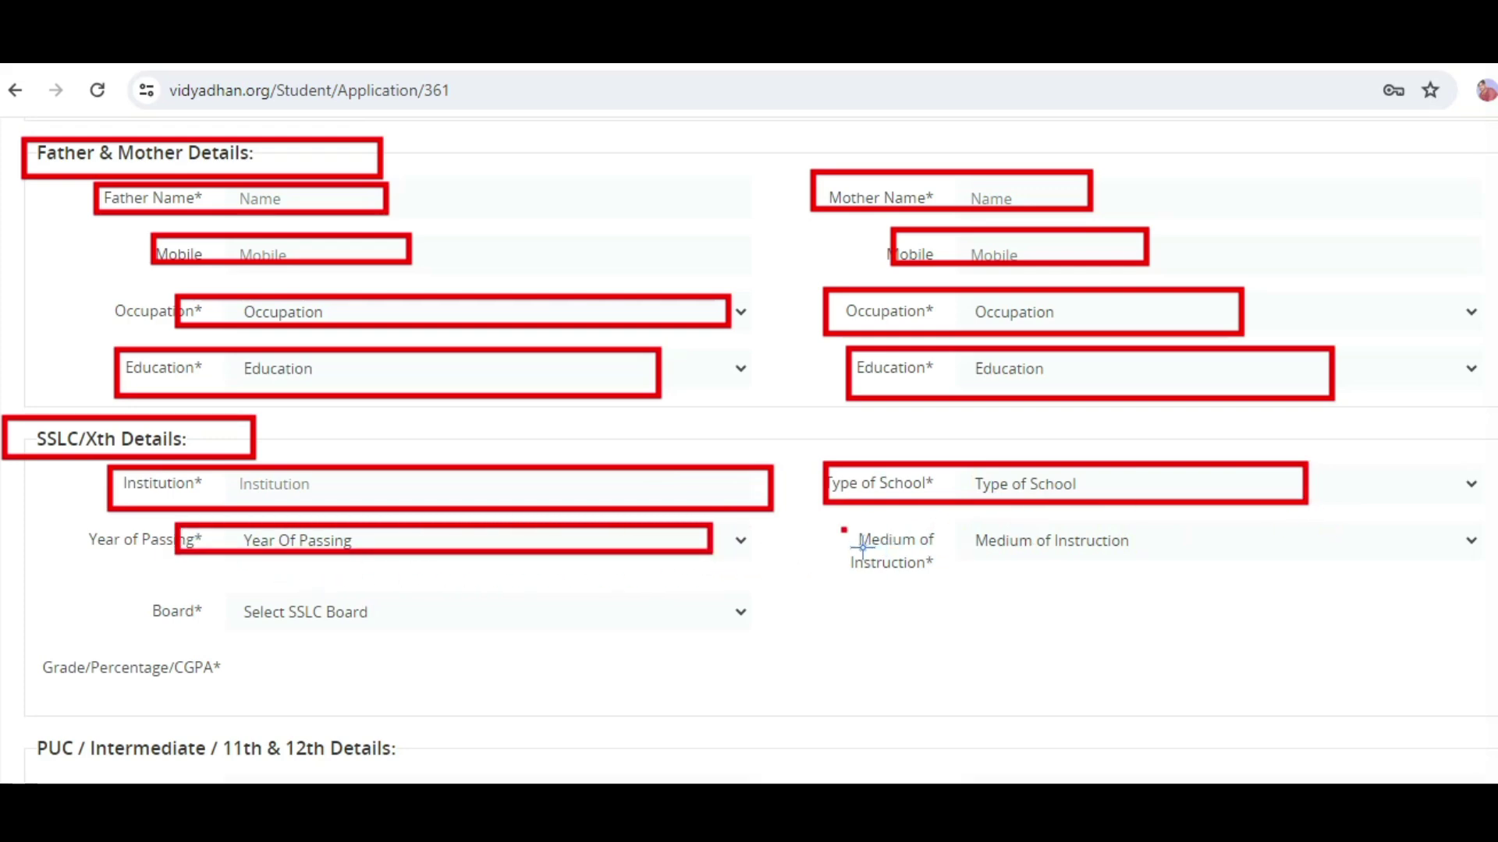
pyautogui.moveTo(863, 544)
pyautogui.mouseDown()
pyautogui.moveTo(1089, 592)
pyautogui.moveTo(1310, 596)
pyautogui.mouseUp()
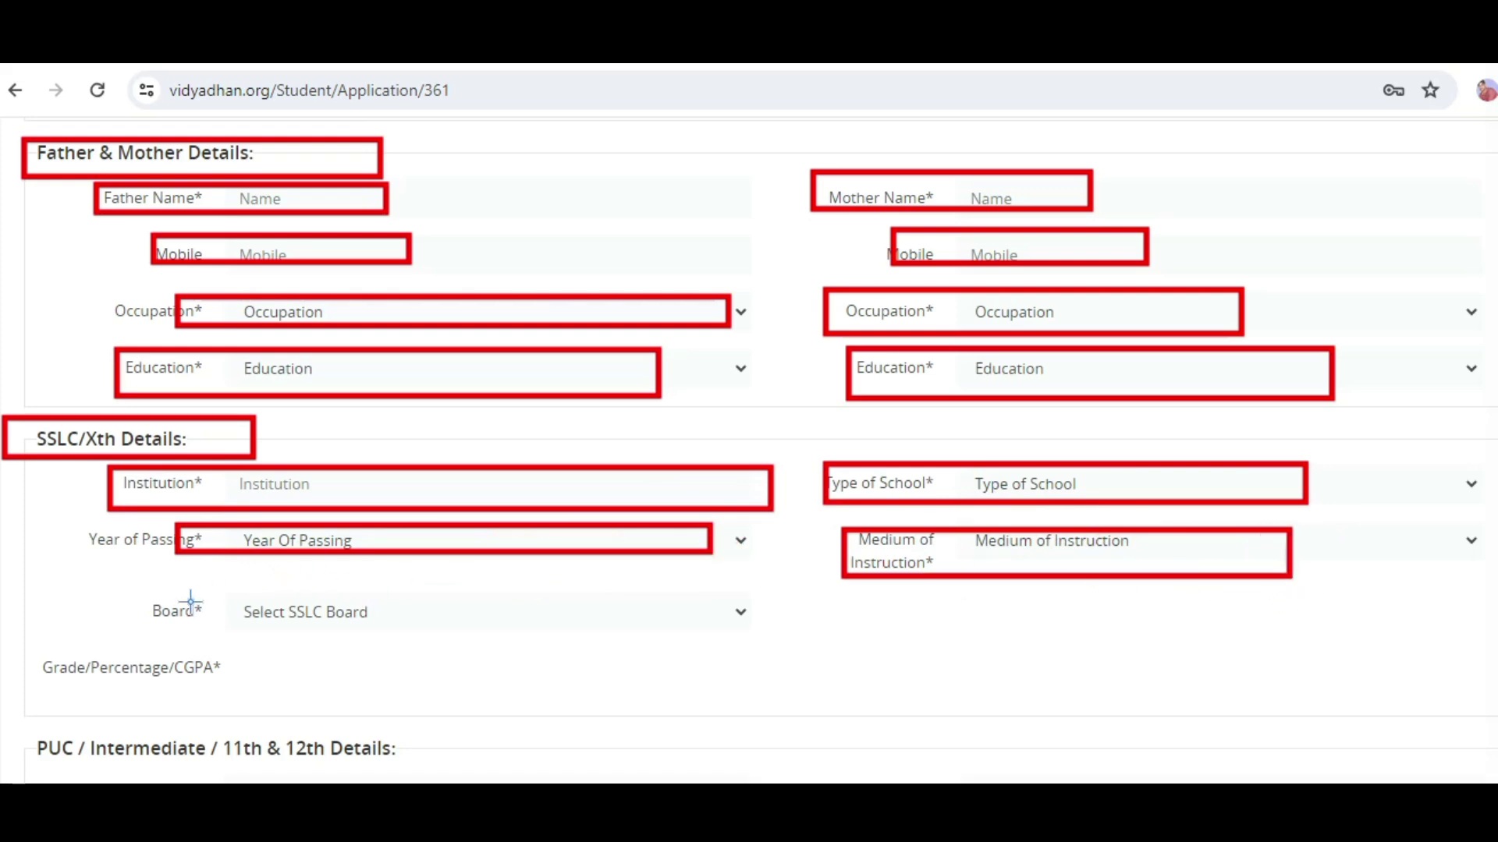
pyautogui.moveTo(175, 612)
pyautogui.mouseDown()
pyautogui.moveTo(461, 655)
pyautogui.moveTo(745, 657)
pyautogui.mouseUp()
pyautogui.moveTo(44, 674); pyautogui.dragTo(765, 705)
# Highlight the PUC / Intermediate / 11th & 12th Details heading and set Branch of Study to Commerce
pyautogui.scroll(-7, 749, 453)
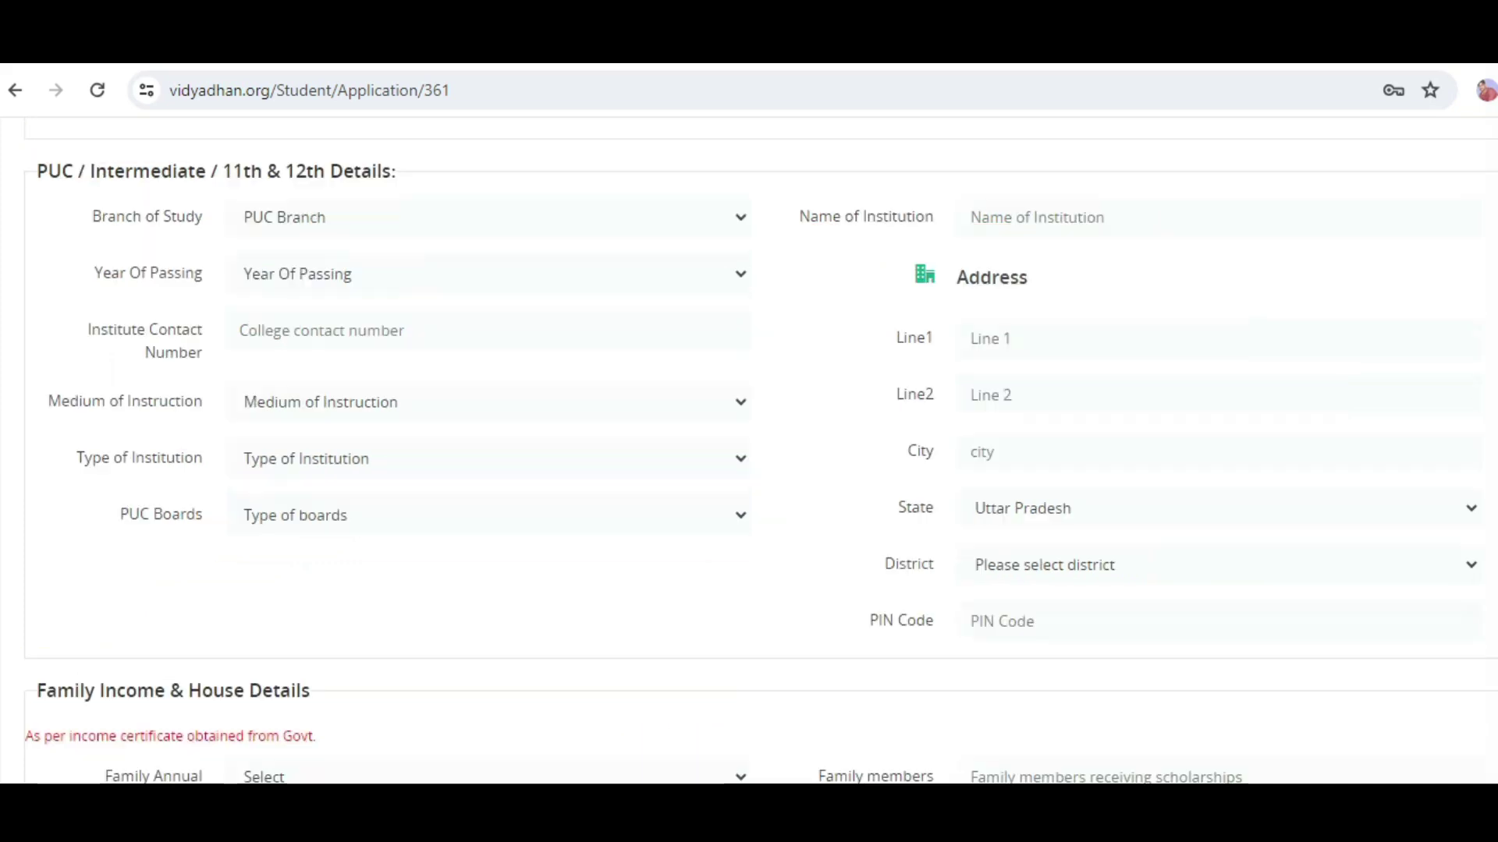
pyautogui.moveTo(36, 175); pyautogui.dragTo(454, 175)
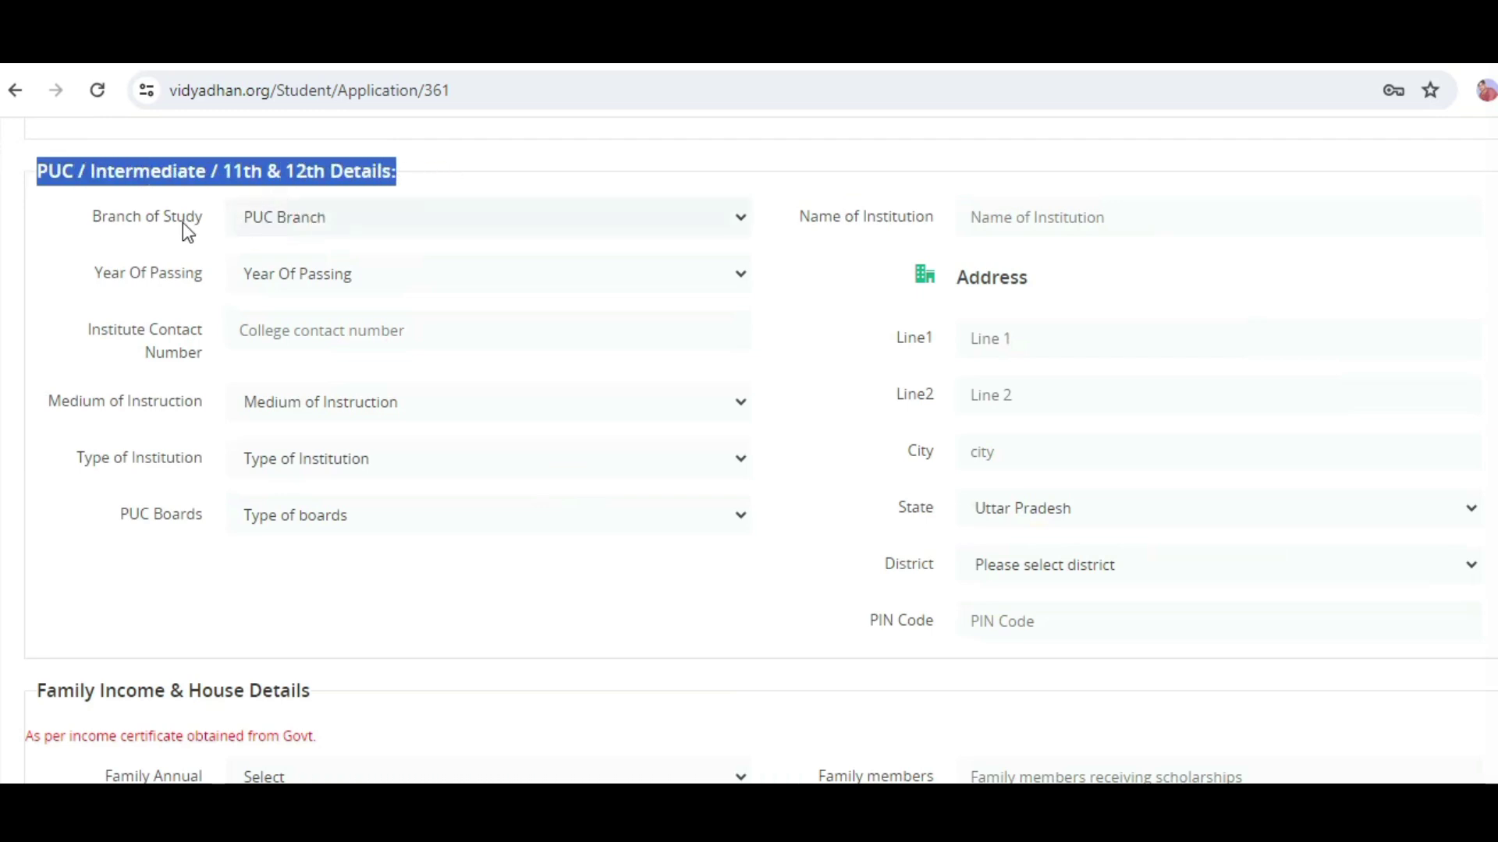
pyautogui.click(393, 229)
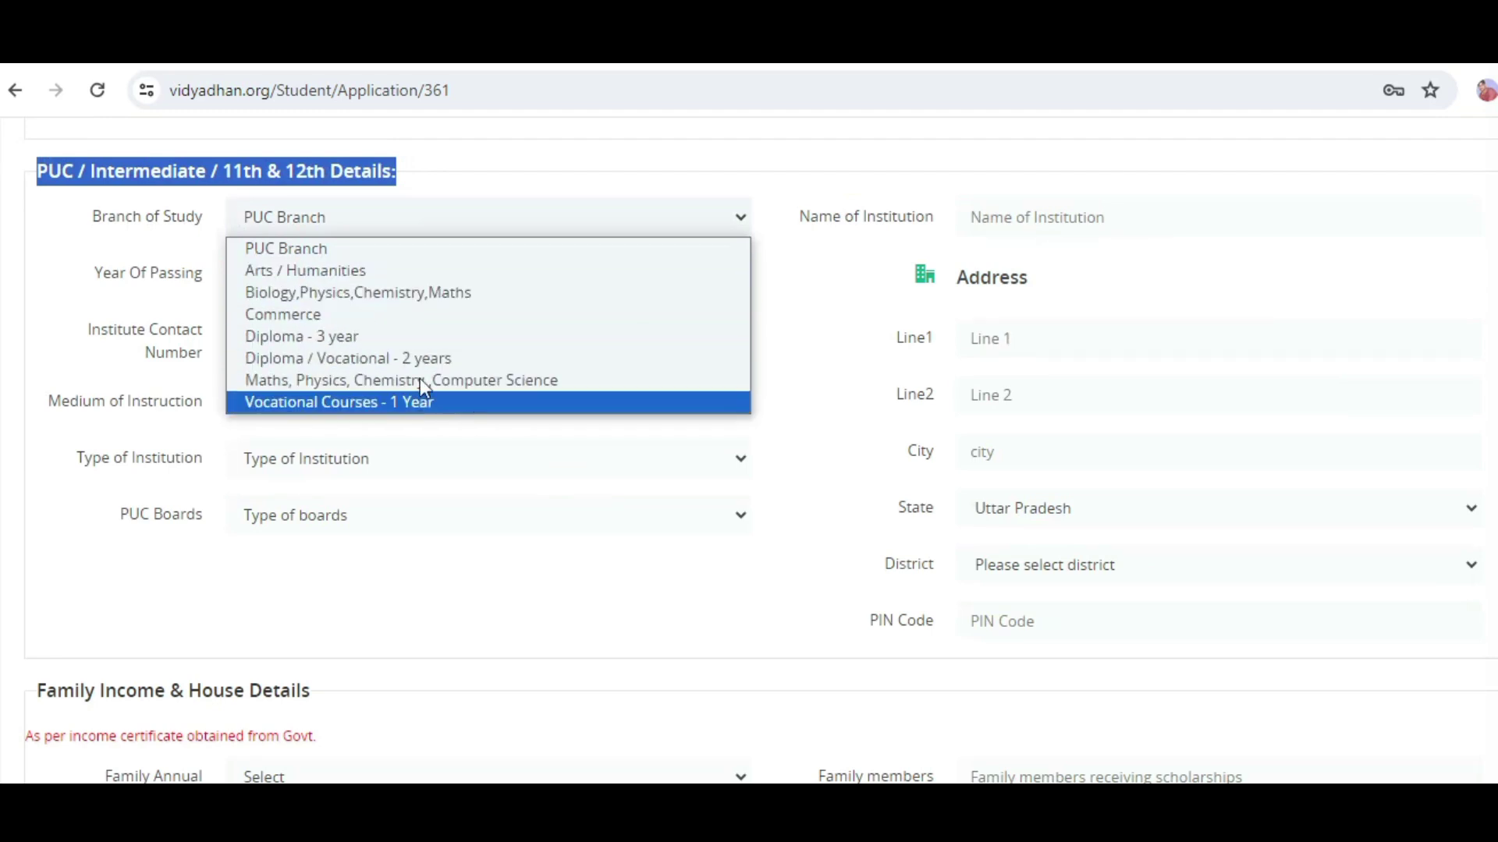
pyautogui.click(302, 313)
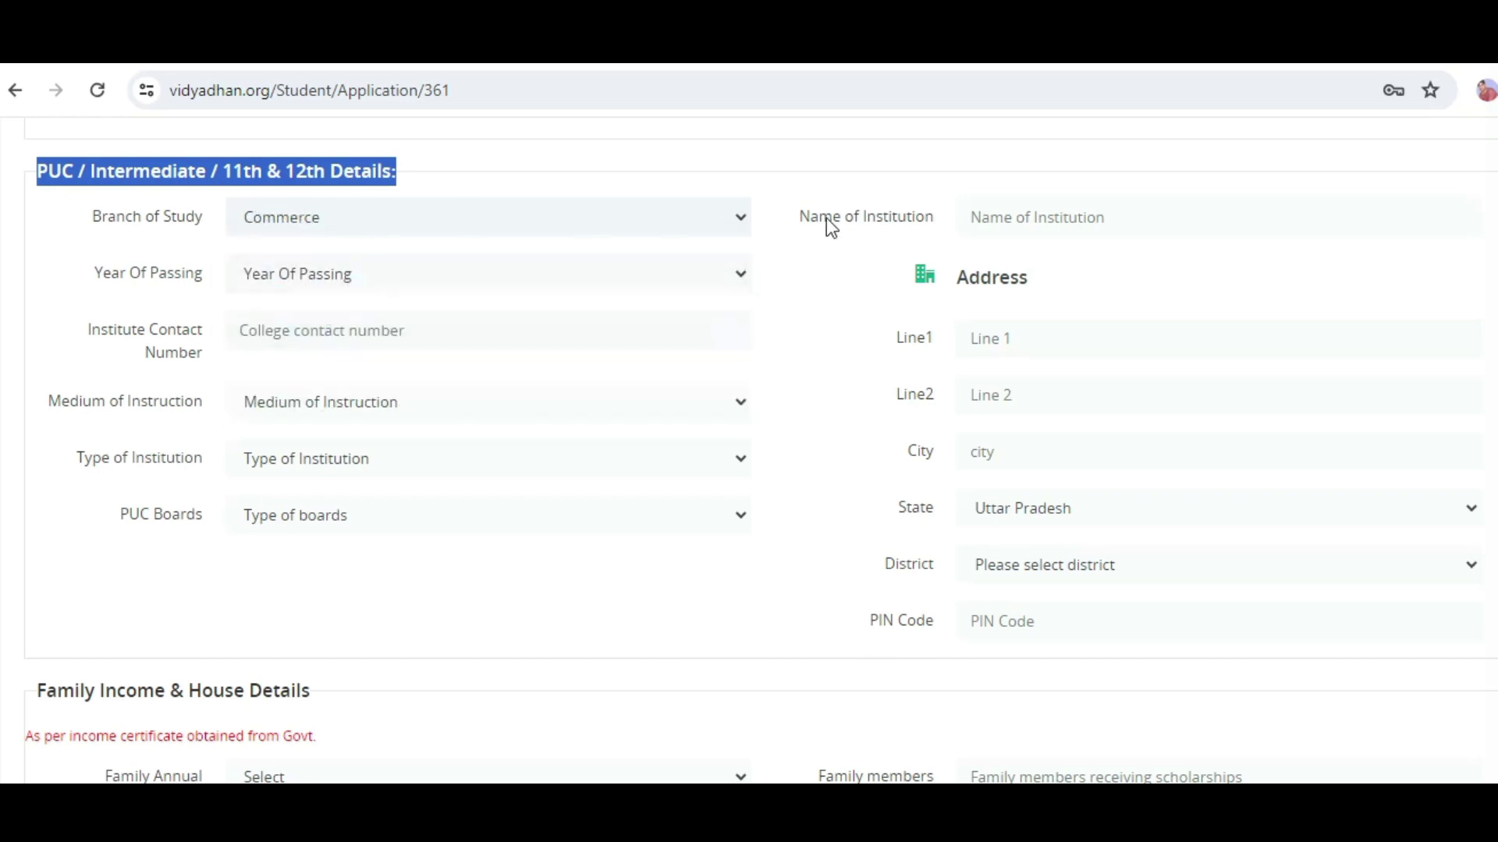
# Examine the Name of Institution field, the Year Of Passing choices and the Institute Contact Number field in the PUC section
pyautogui.click(936, 619)
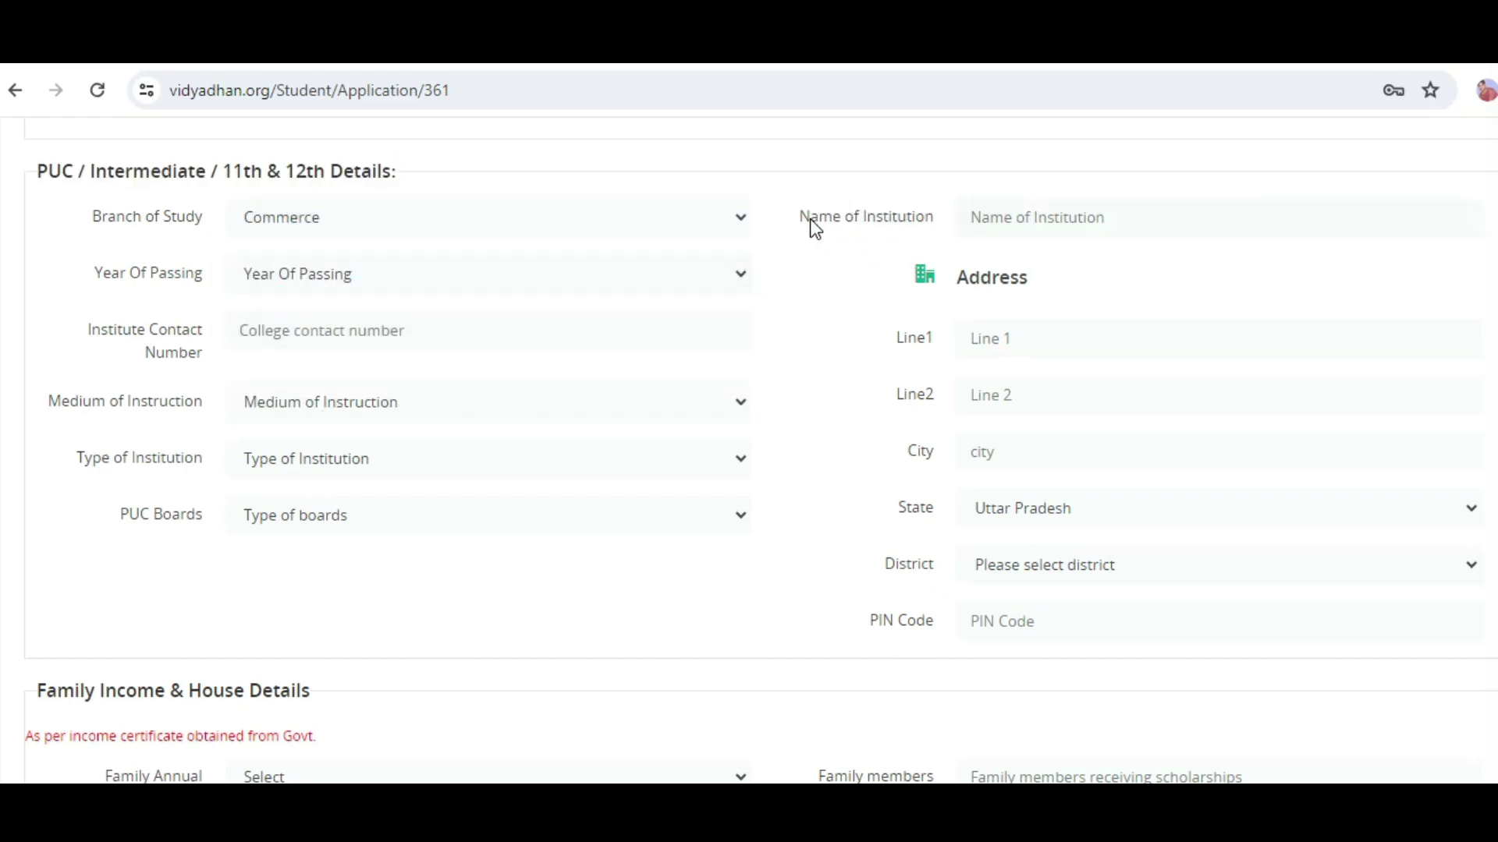
pyautogui.click(1088, 226)
pyautogui.click(362, 270)
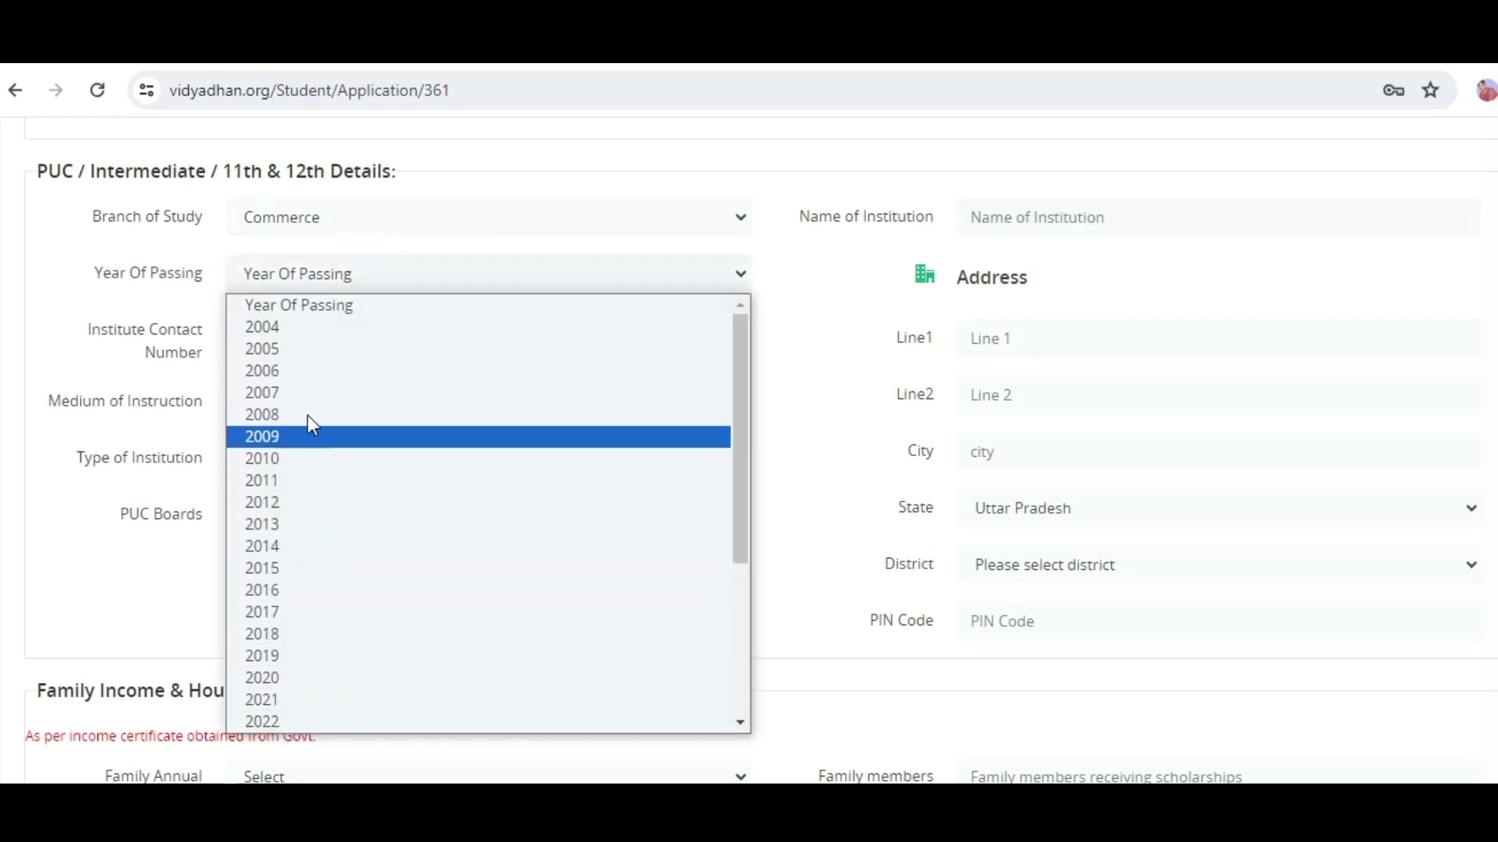
pyautogui.scroll(-3, 428, 602)
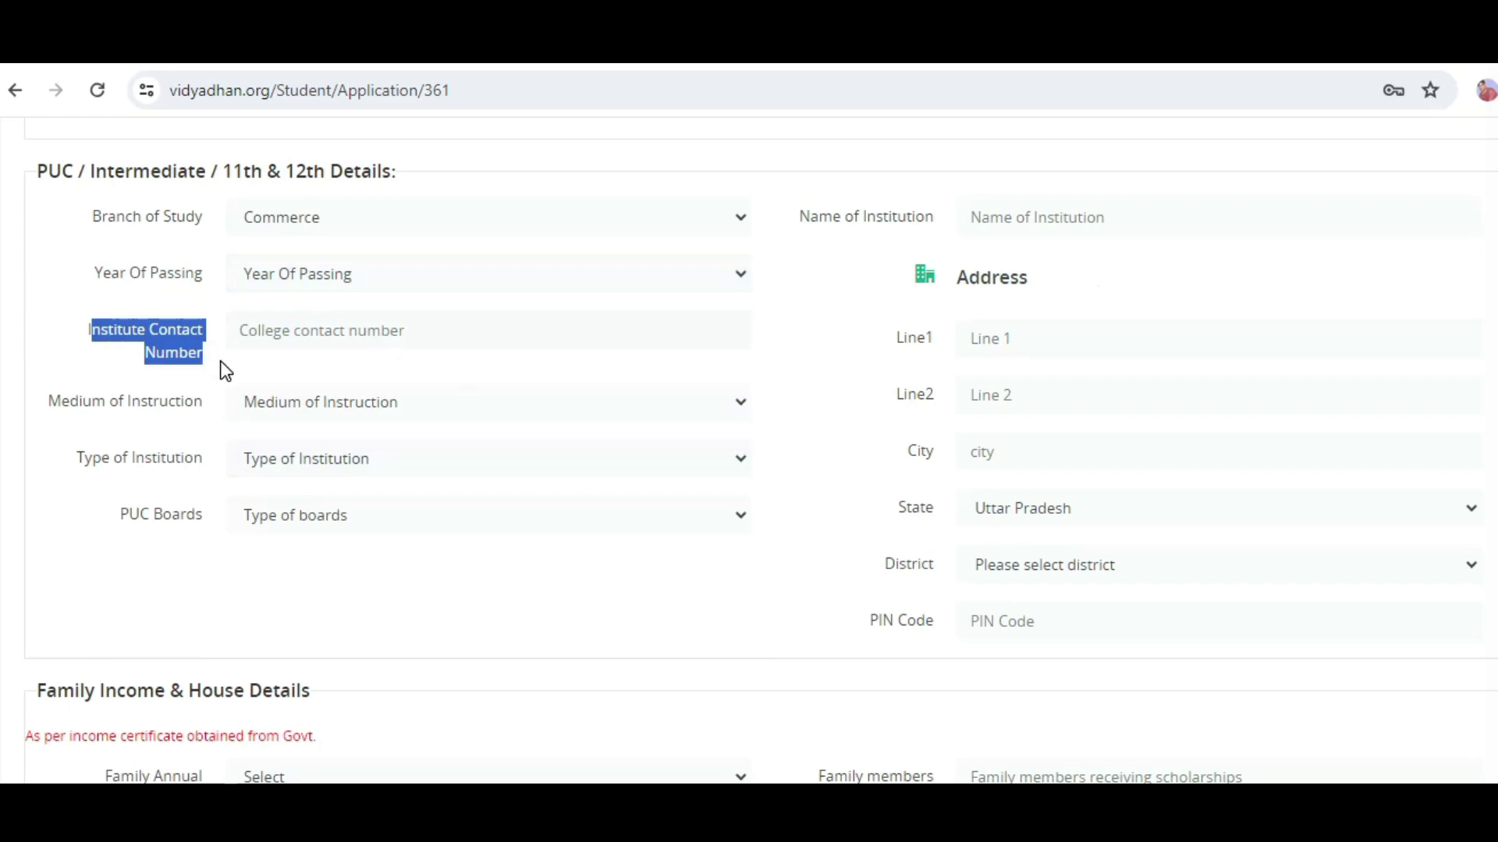
pyautogui.click(361, 335)
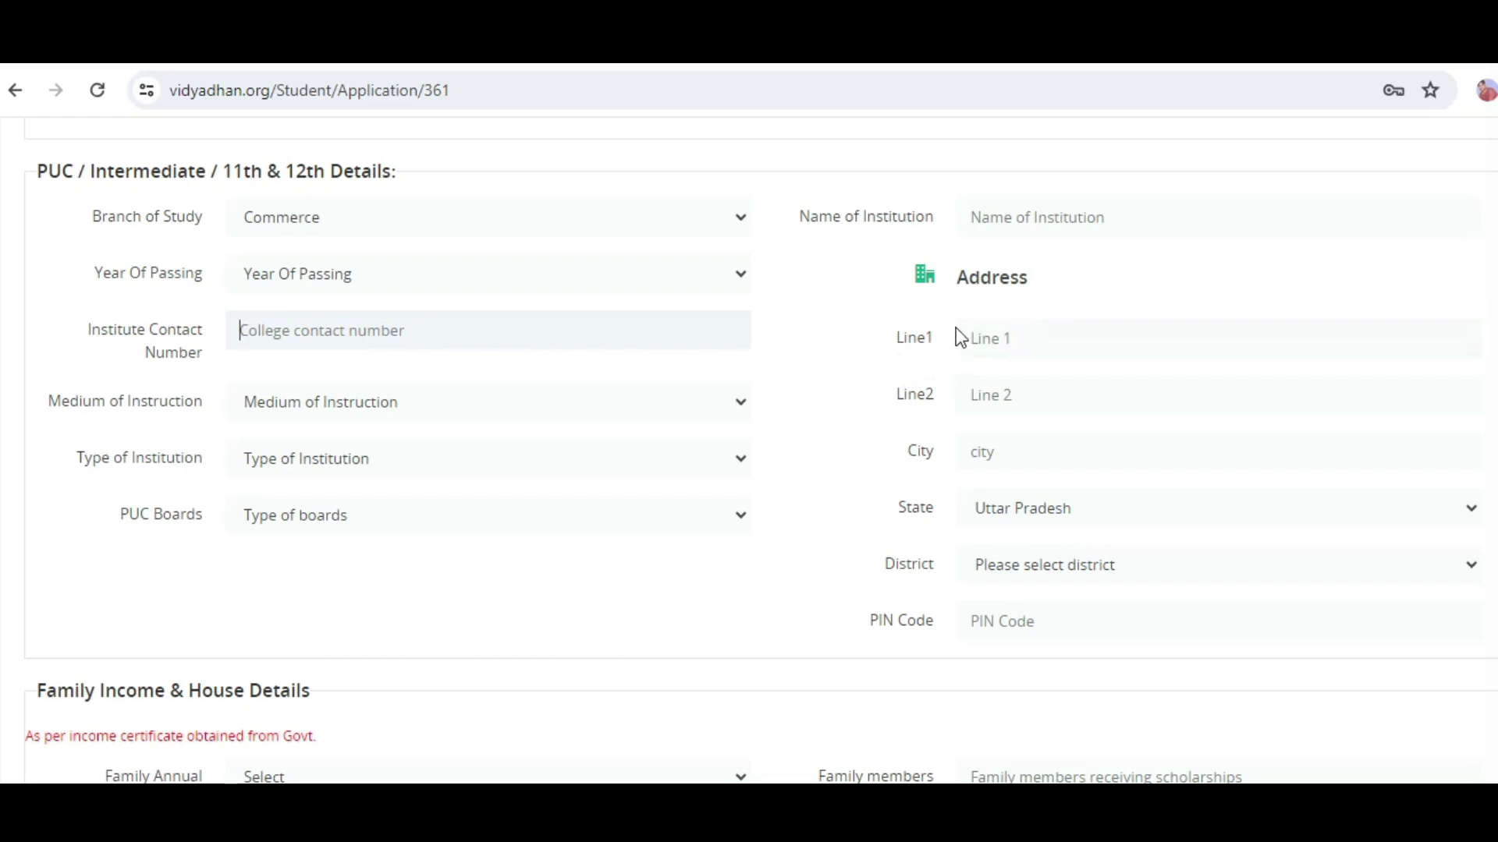
# Examine the institution's Address block and its Line1 and Line2 fields
pyautogui.moveTo(957, 294); pyautogui.dragTo(989, 292)
pyautogui.click(901, 345)
pyautogui.moveTo(964, 279); pyautogui.dragTo(1039, 304)
pyautogui.click(904, 340)
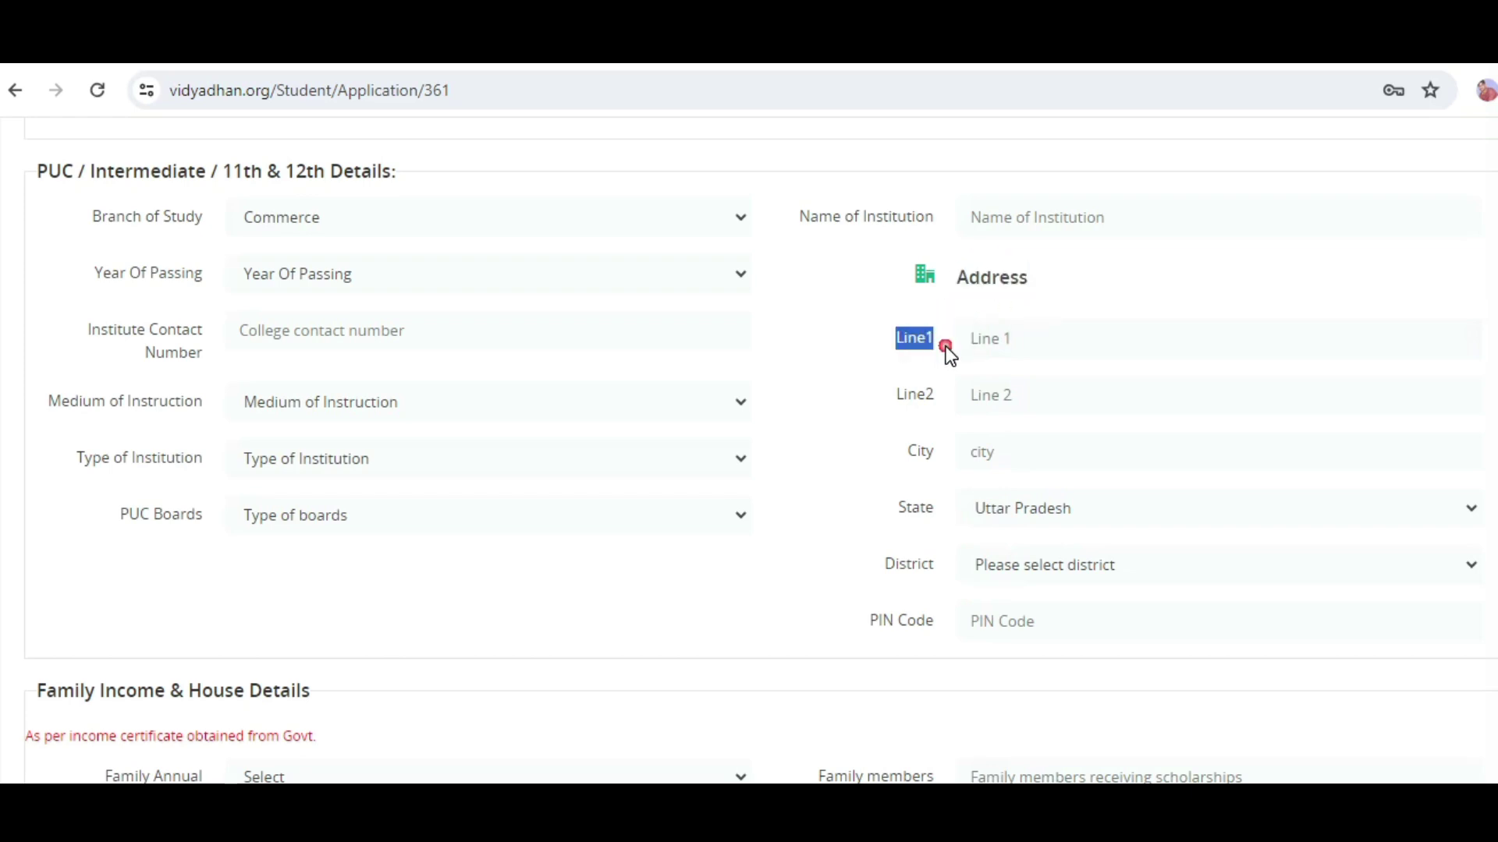
pyautogui.click(977, 338)
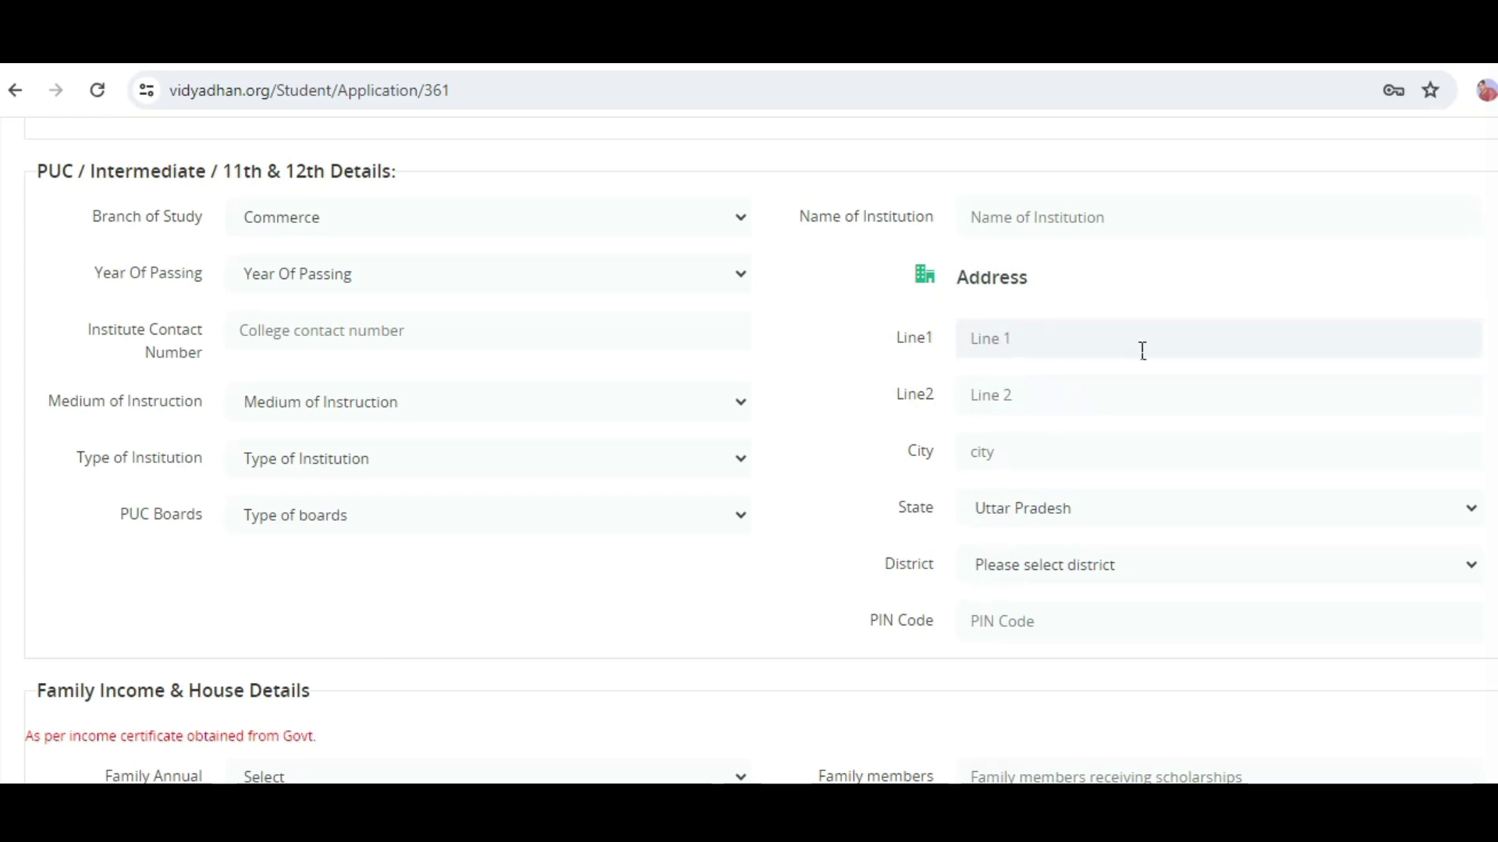
pyautogui.click(973, 400)
# In the PUC section, set Medium of Instruction to Hindi and Type of Institution to Private
pyautogui.click(266, 409)
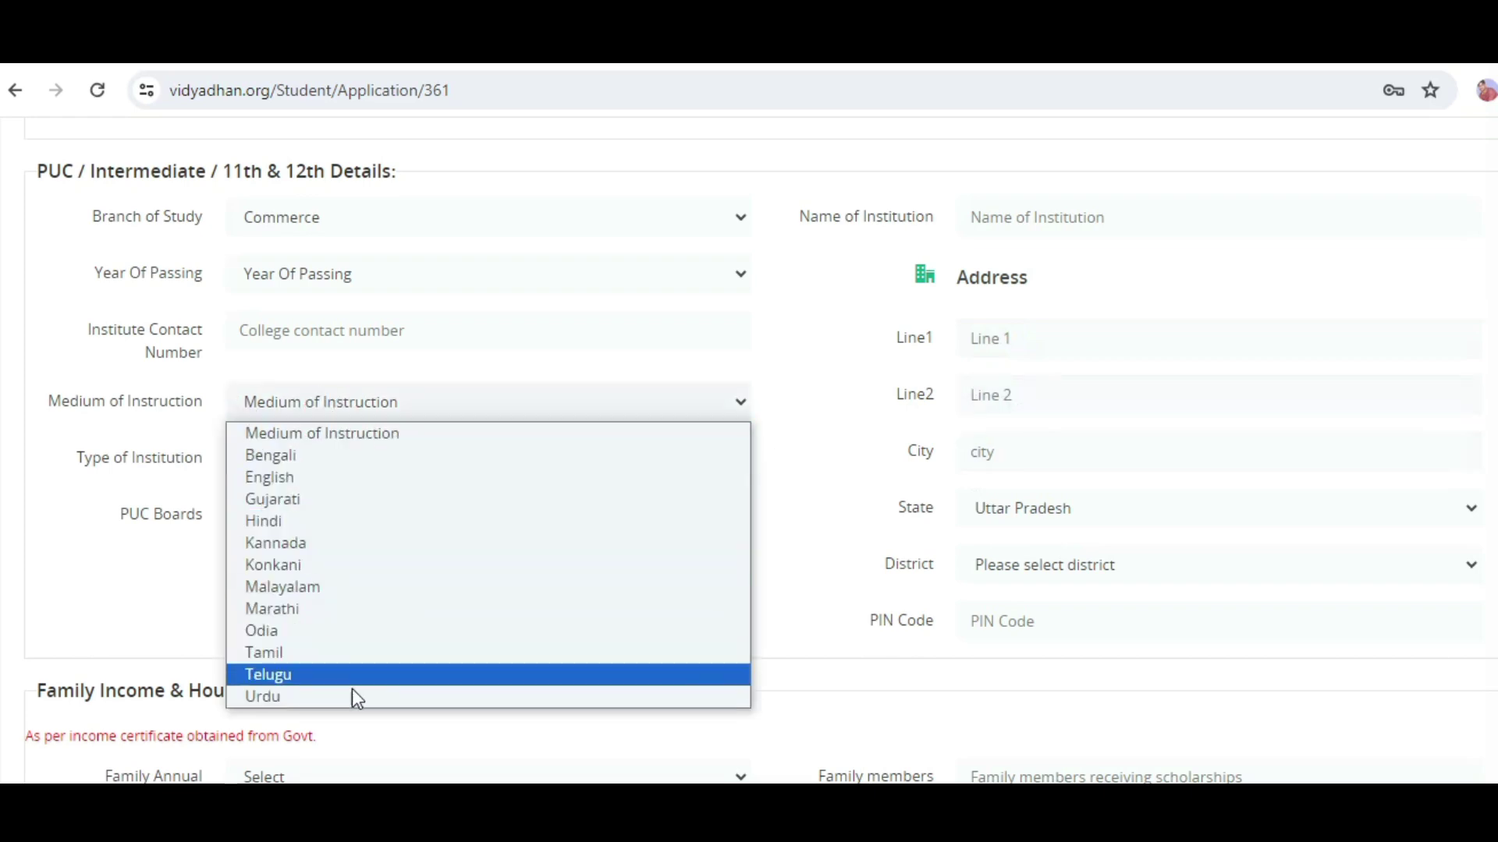
pyautogui.click(297, 521)
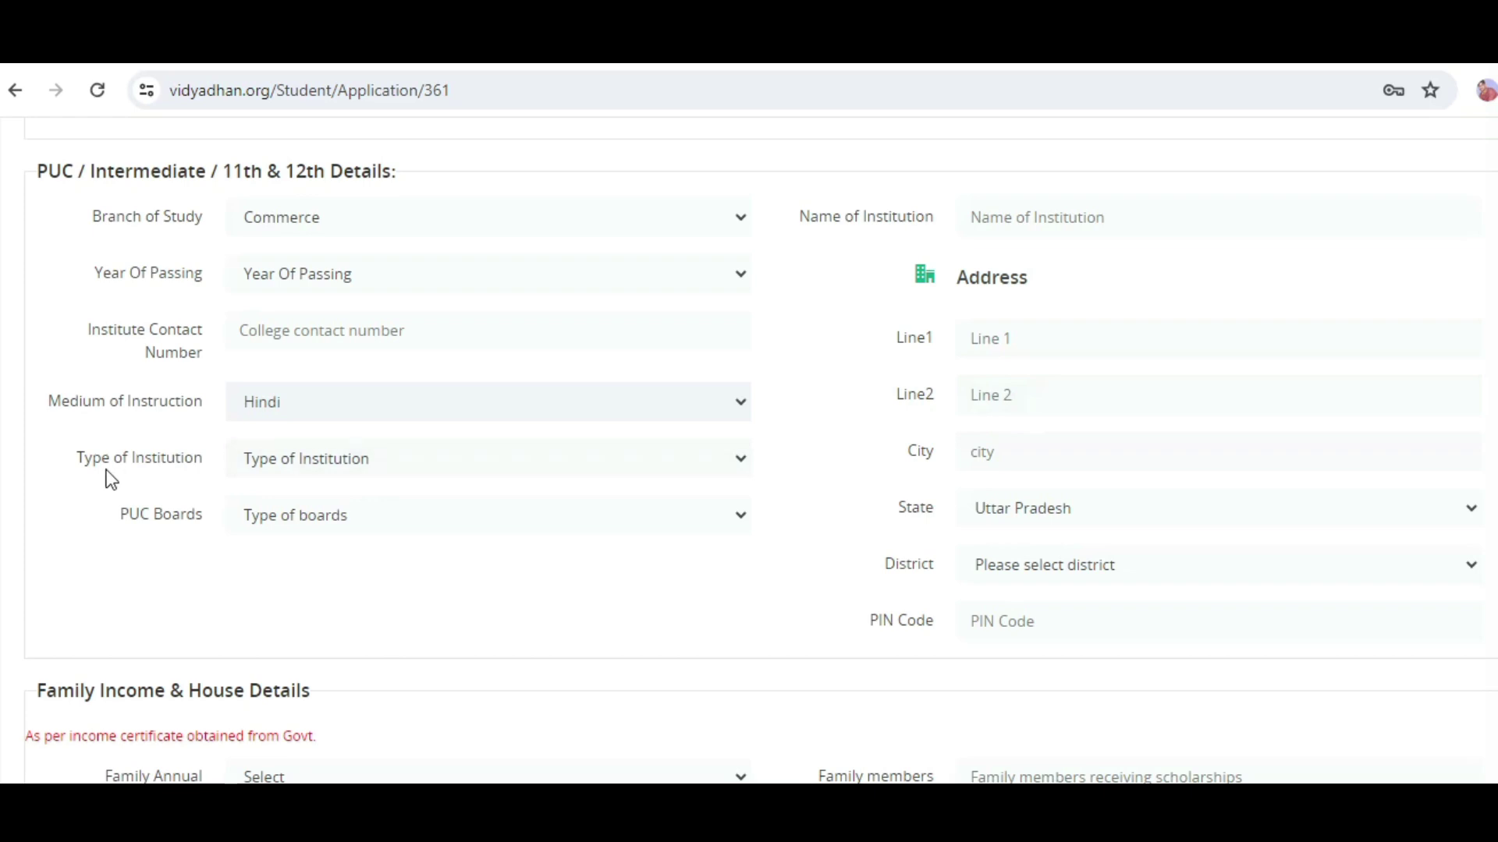
pyautogui.moveTo(110, 463); pyautogui.dragTo(185, 470)
pyautogui.click(408, 470)
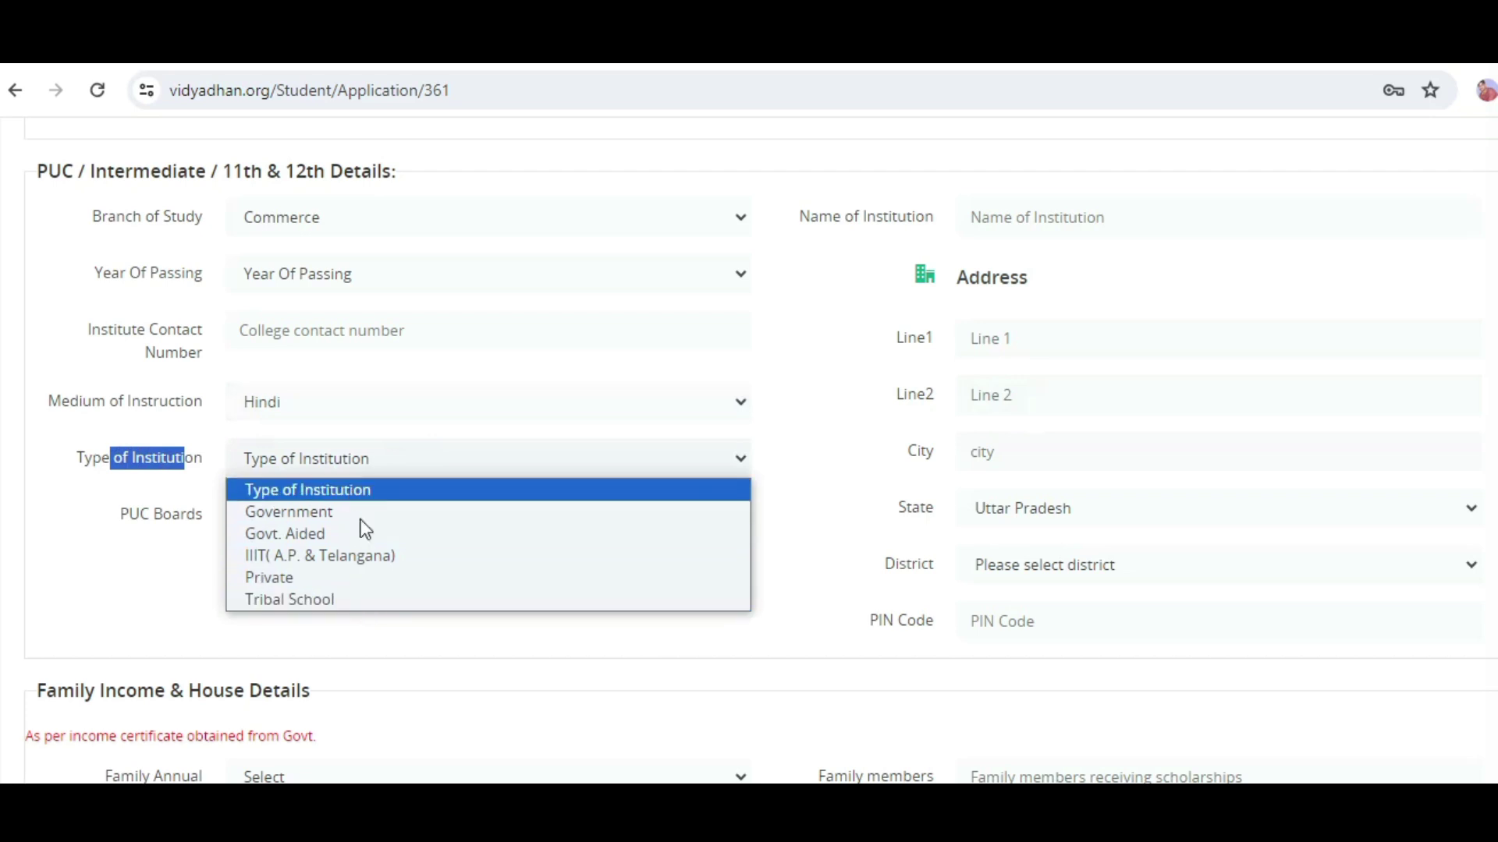
pyautogui.click(348, 576)
# Enter ashta as the institution's city and set PUC Boards to State Board
pyautogui.click(1032, 467)
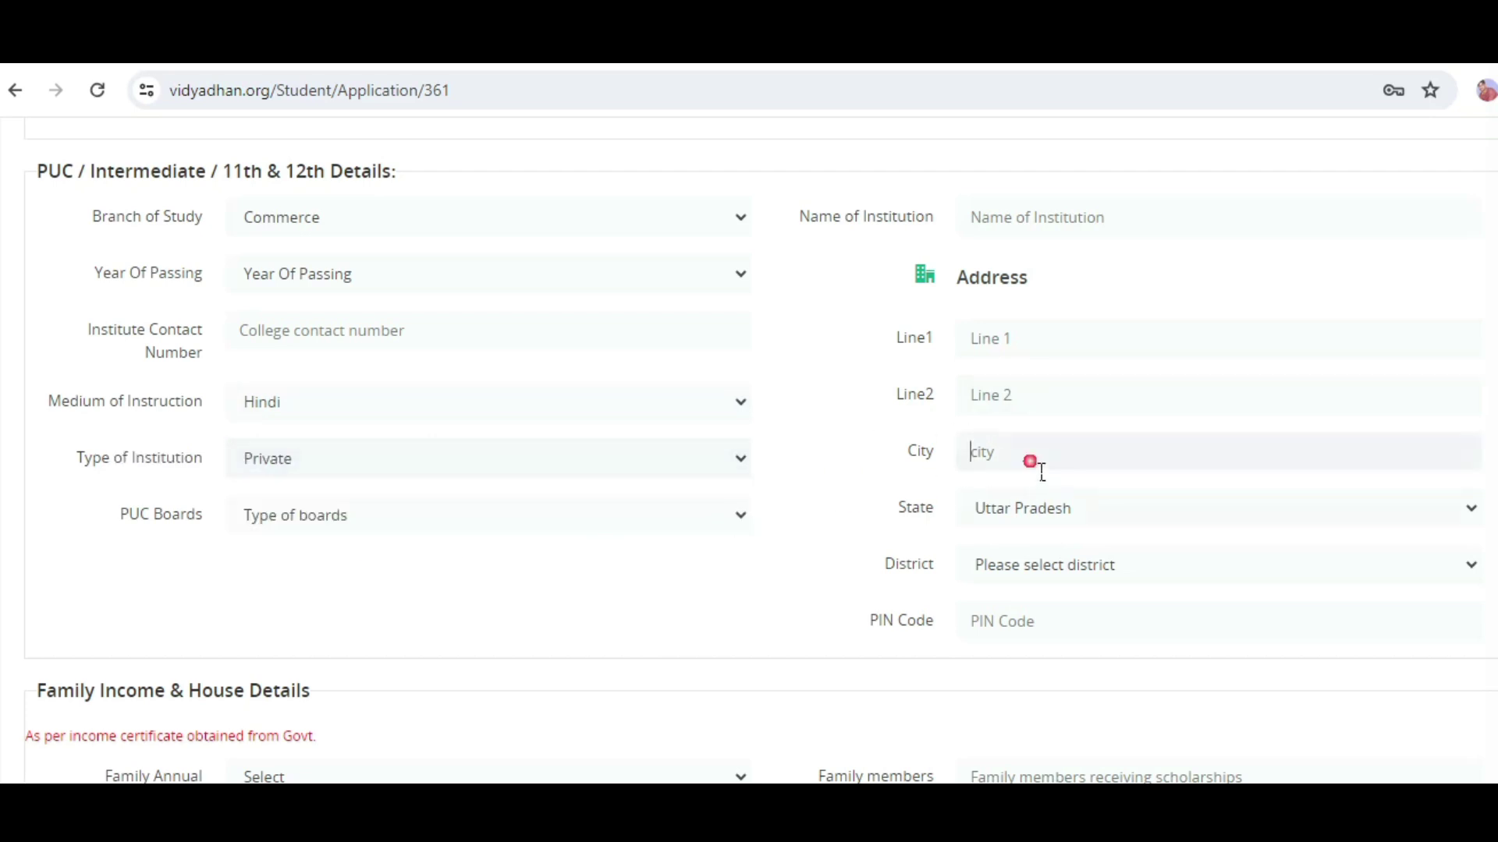
pyautogui.write('ashta')
pyautogui.click(348, 530)
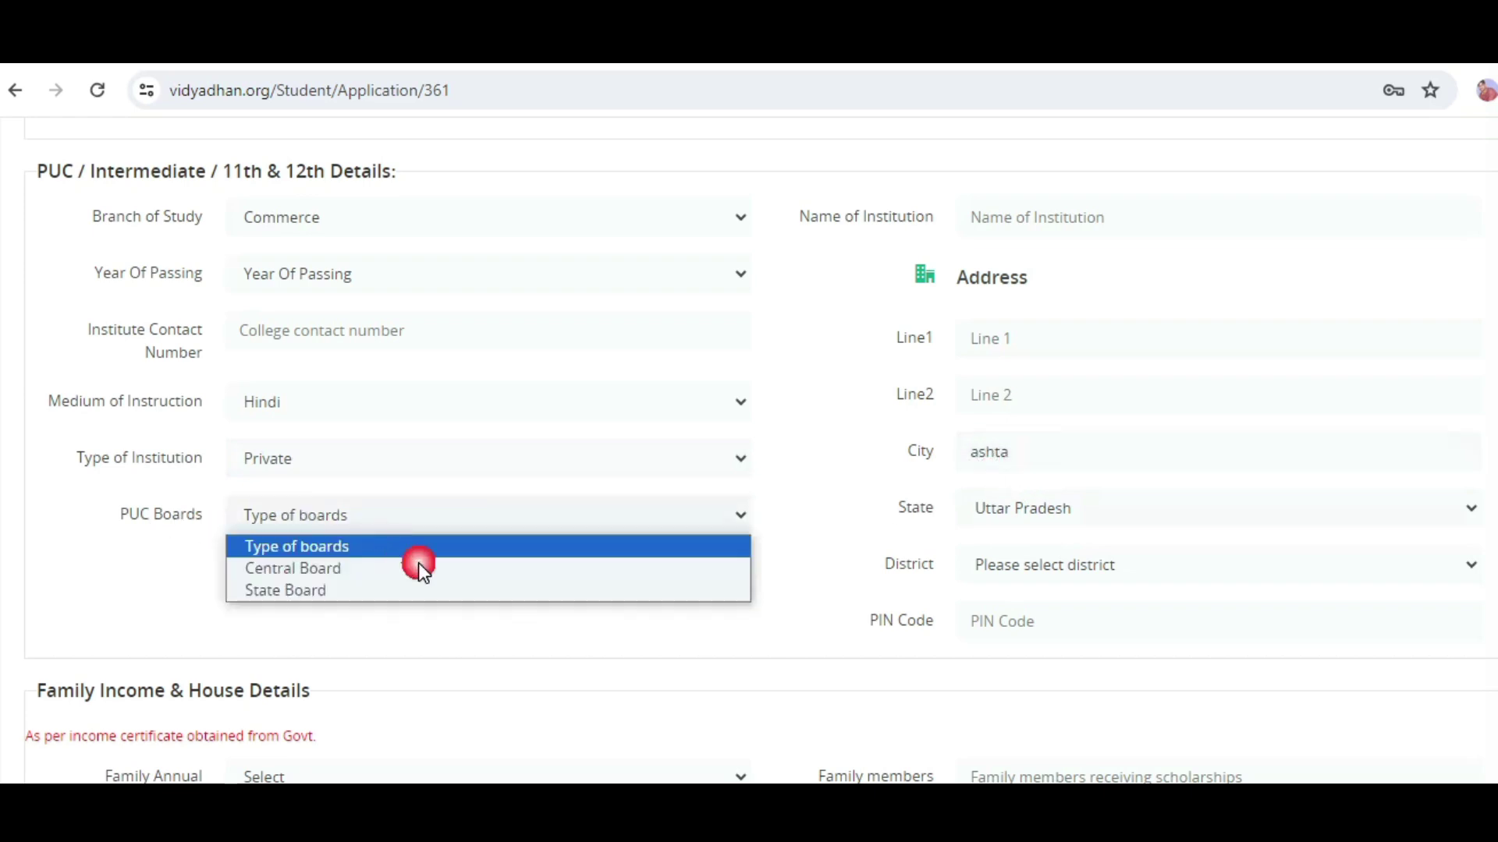
pyautogui.click(368, 592)
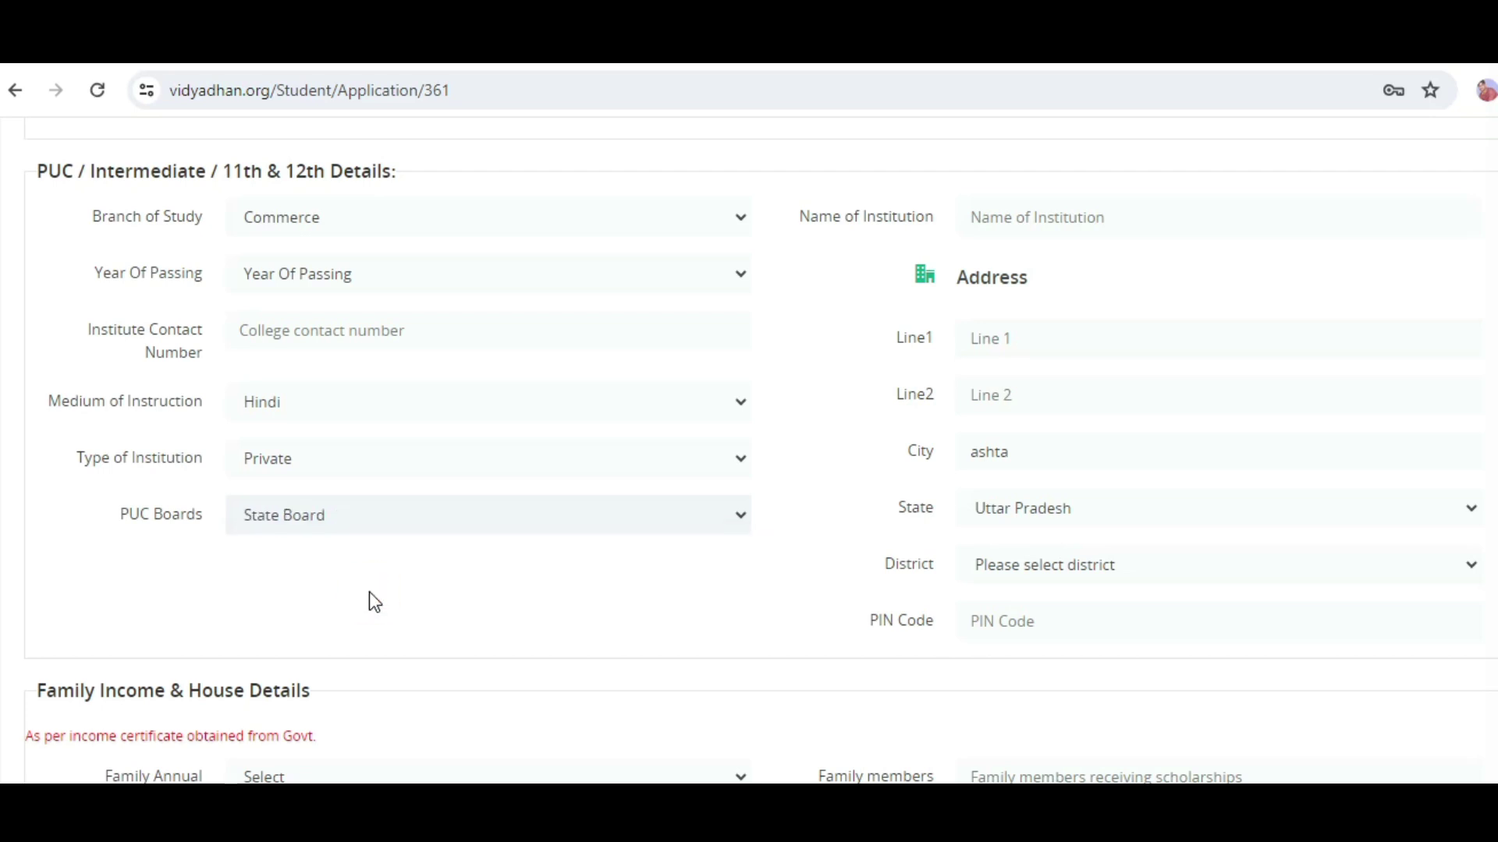
# Set the institution's district to Ballia and make the PIN Code field ready for entry
pyautogui.click(1138, 515)
pyautogui.click(1131, 518)
pyautogui.click(1124, 565)
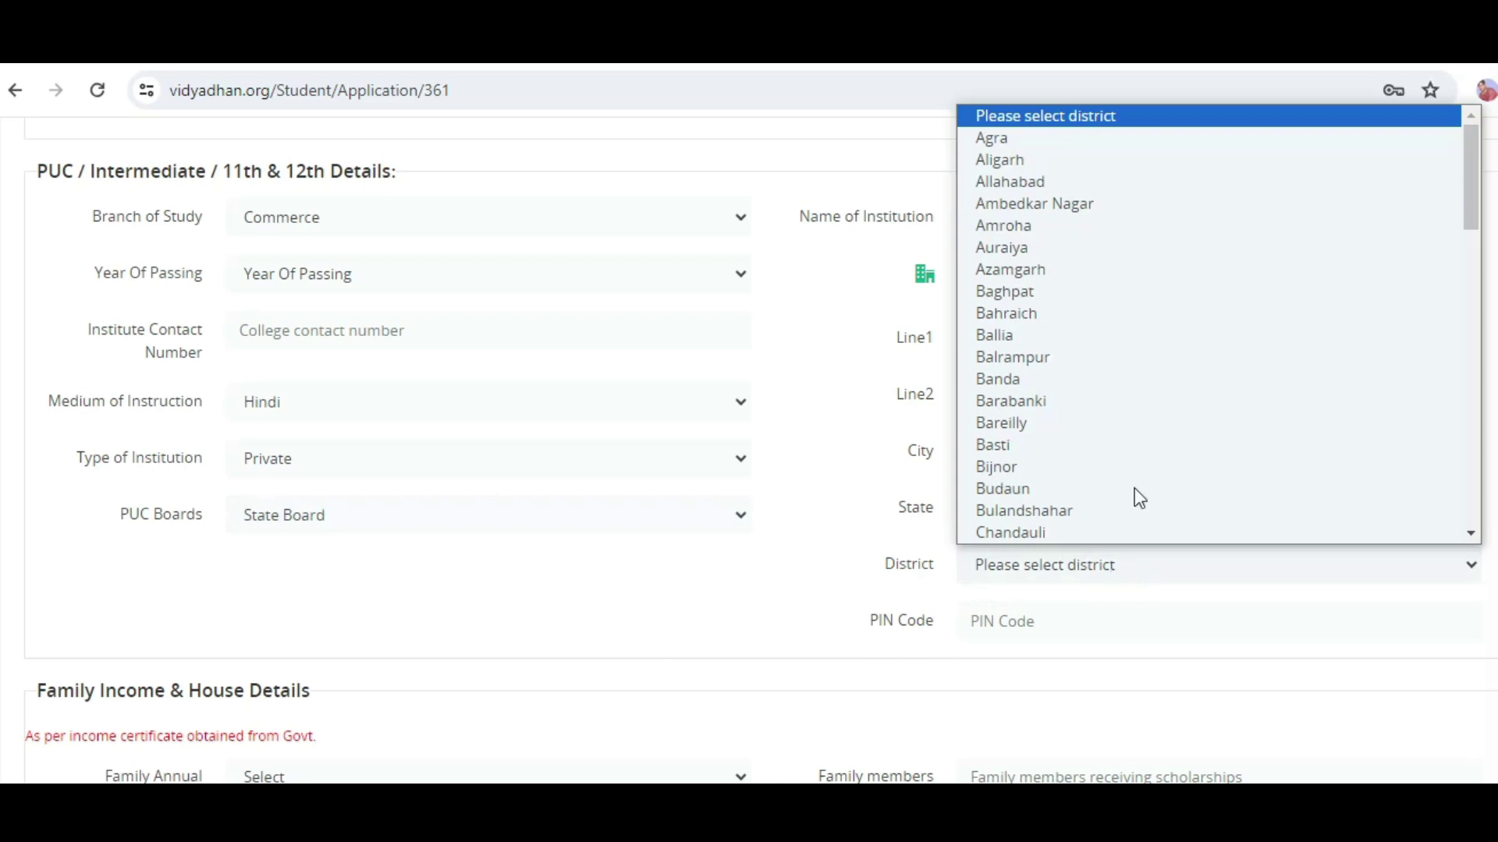
pyautogui.click(1081, 336)
pyautogui.scroll(-2, 1073, 632)
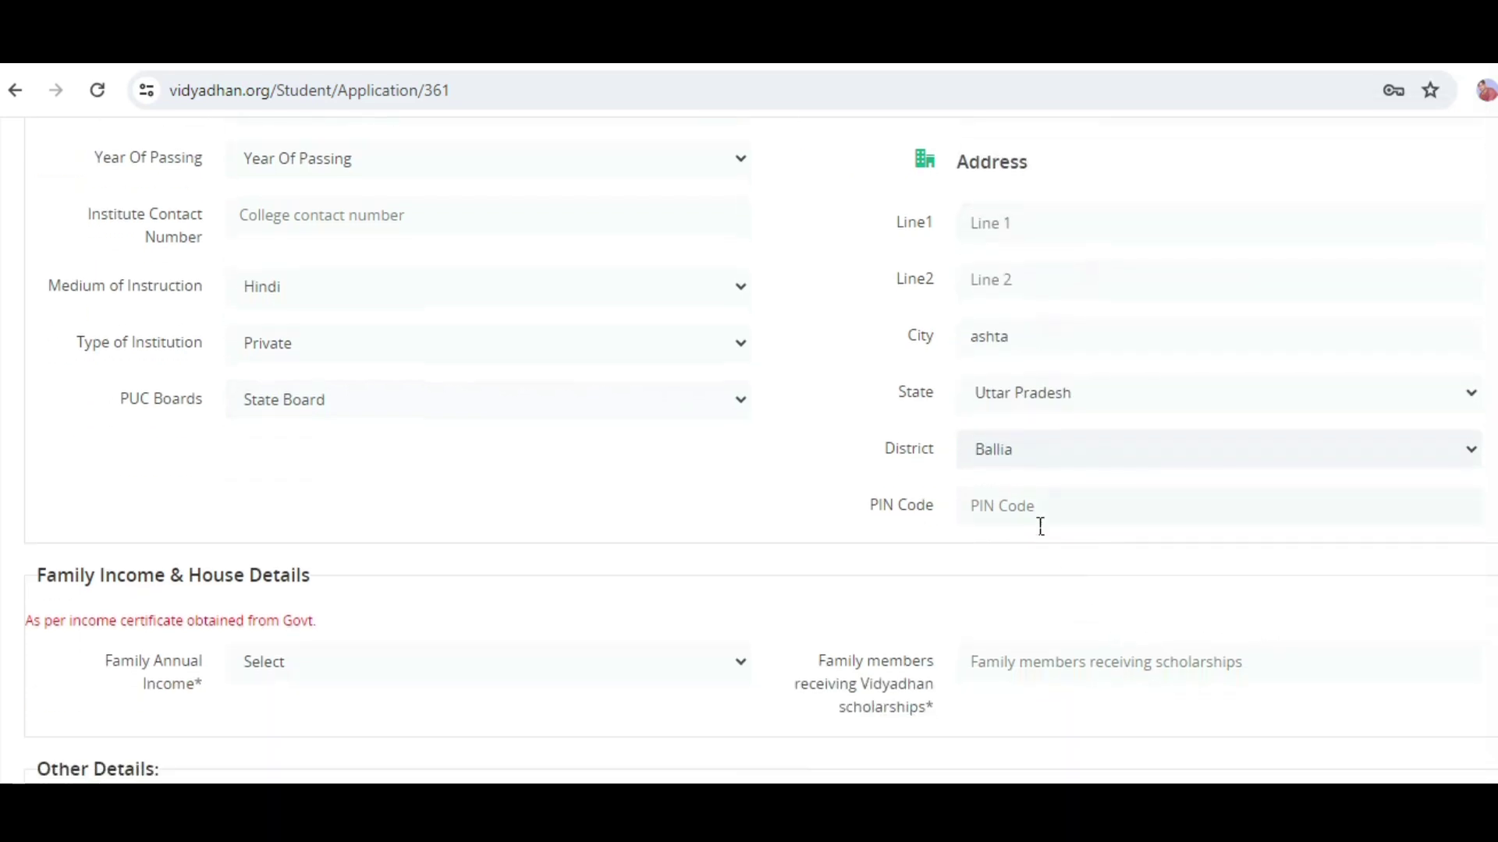
pyautogui.scroll(-2, 1061, 529)
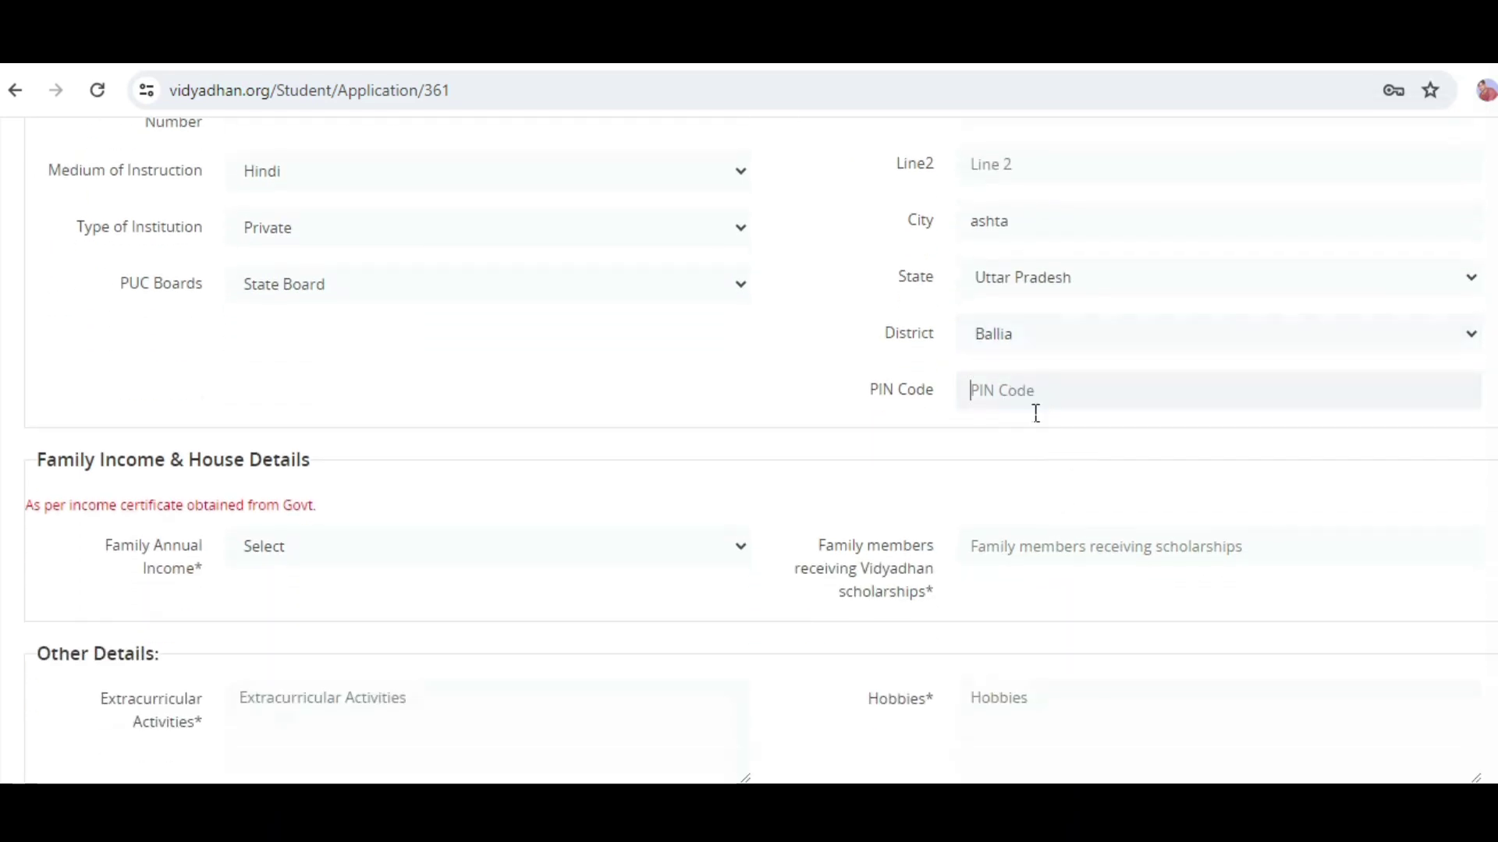
# Examine the Family Income & House Details section, its income certificate note and the Family Annual Income choices
pyautogui.scroll(-3, 765, 507)
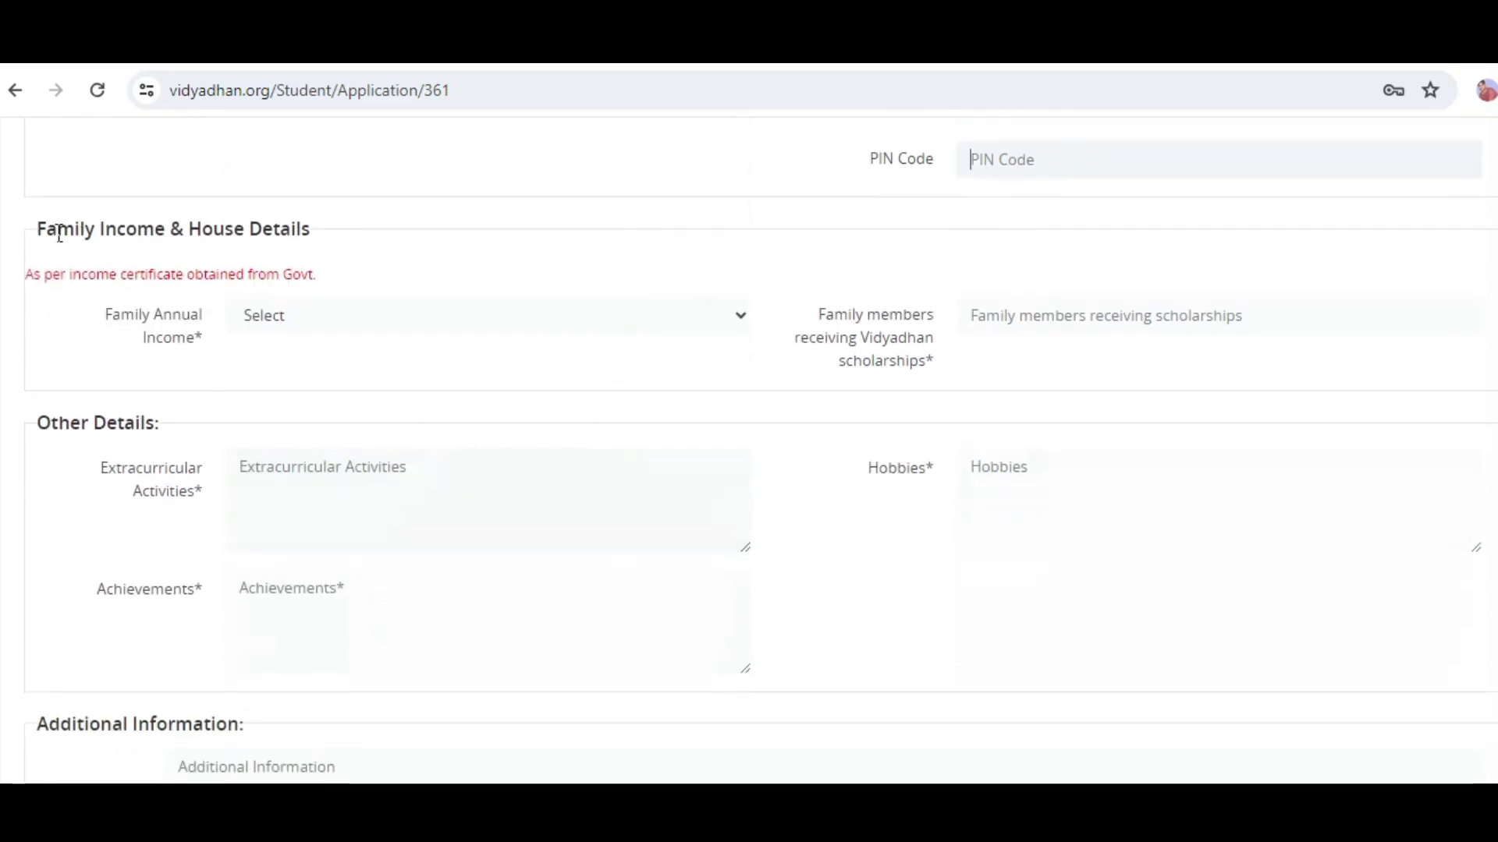
pyautogui.moveTo(59, 234); pyautogui.dragTo(351, 232)
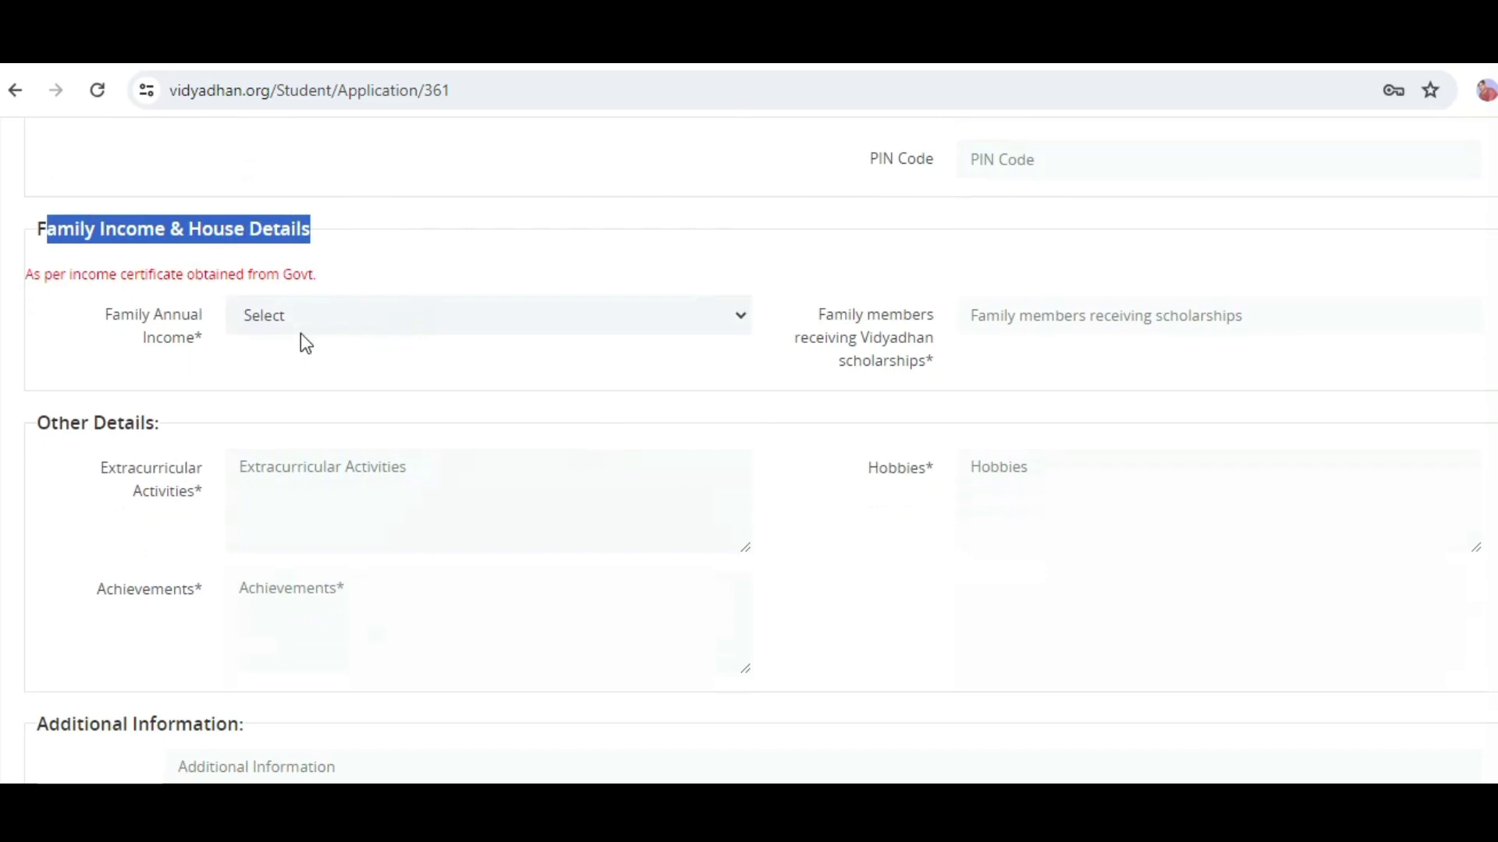
pyautogui.moveTo(15, 277); pyautogui.dragTo(332, 277)
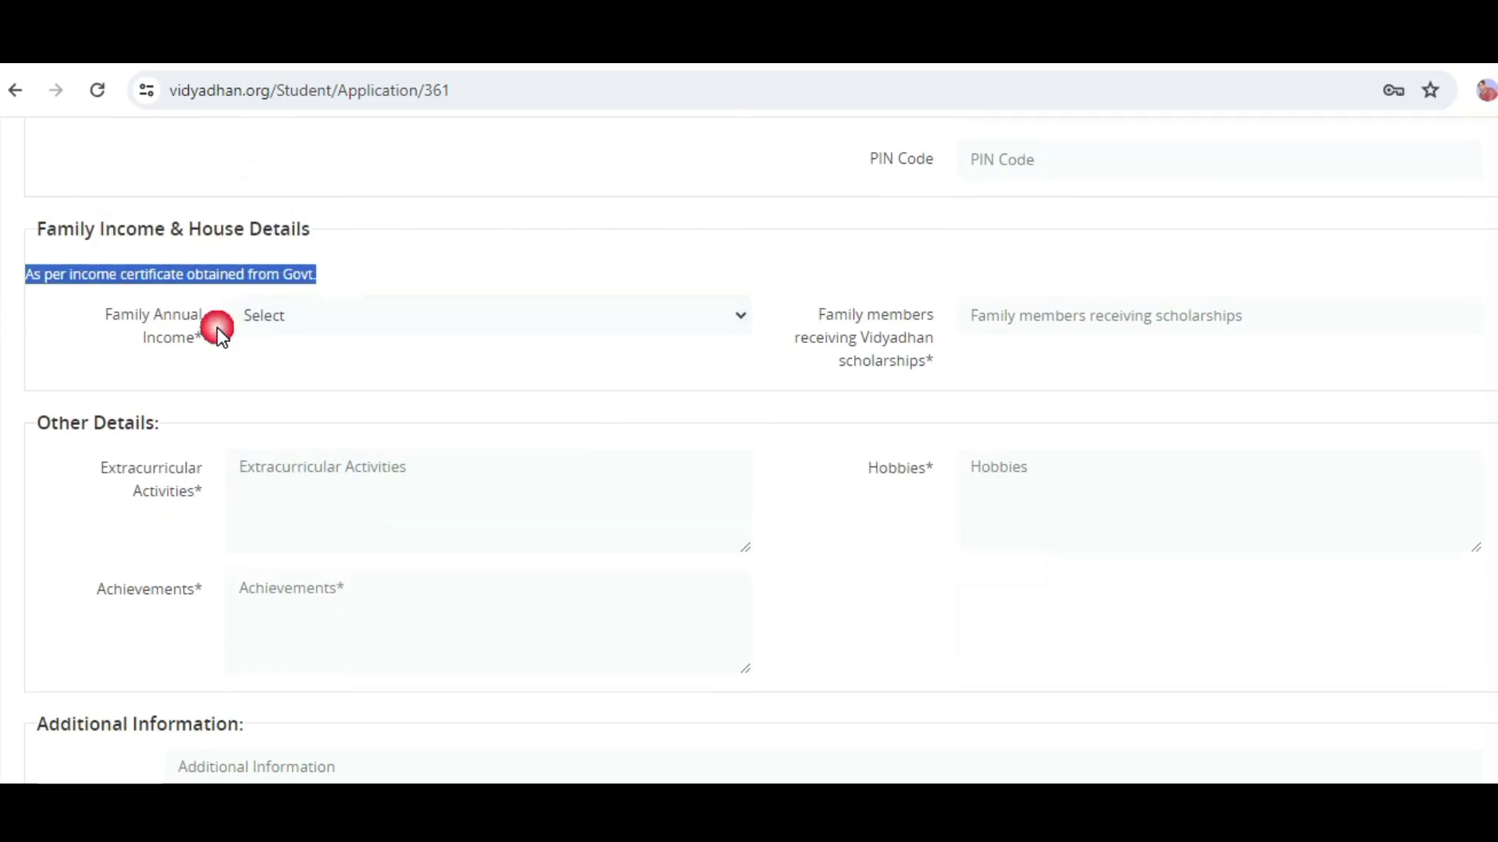
pyautogui.moveTo(106, 315); pyautogui.dragTo(230, 343)
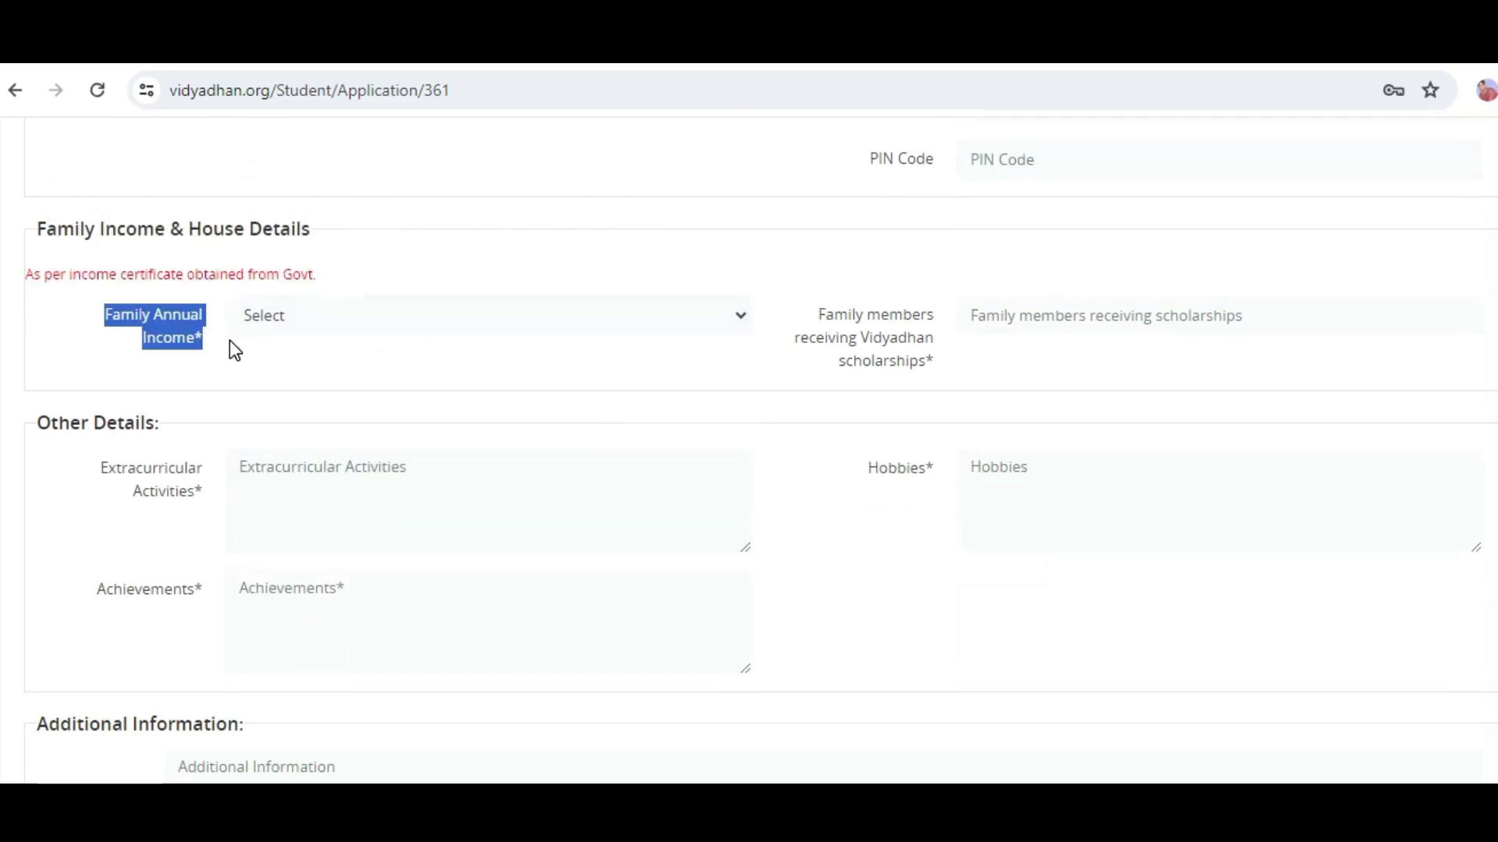
pyautogui.click(444, 315)
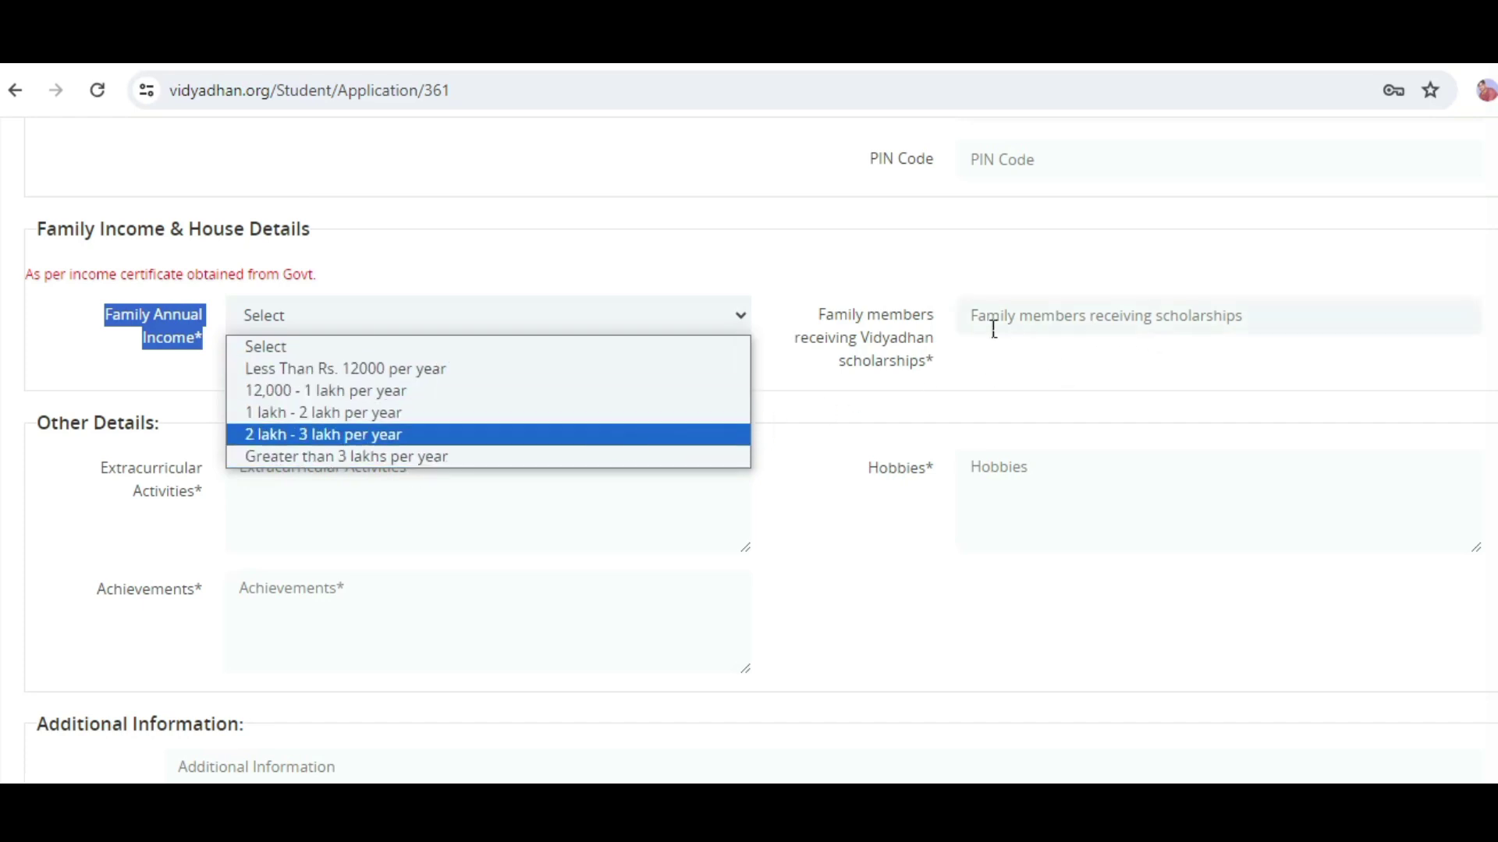
# Enter 0 for the family members receiving Vidyadhan scholarships
pyautogui.moveTo(819, 305); pyautogui.dragTo(927, 354)
pyautogui.click(1024, 317)
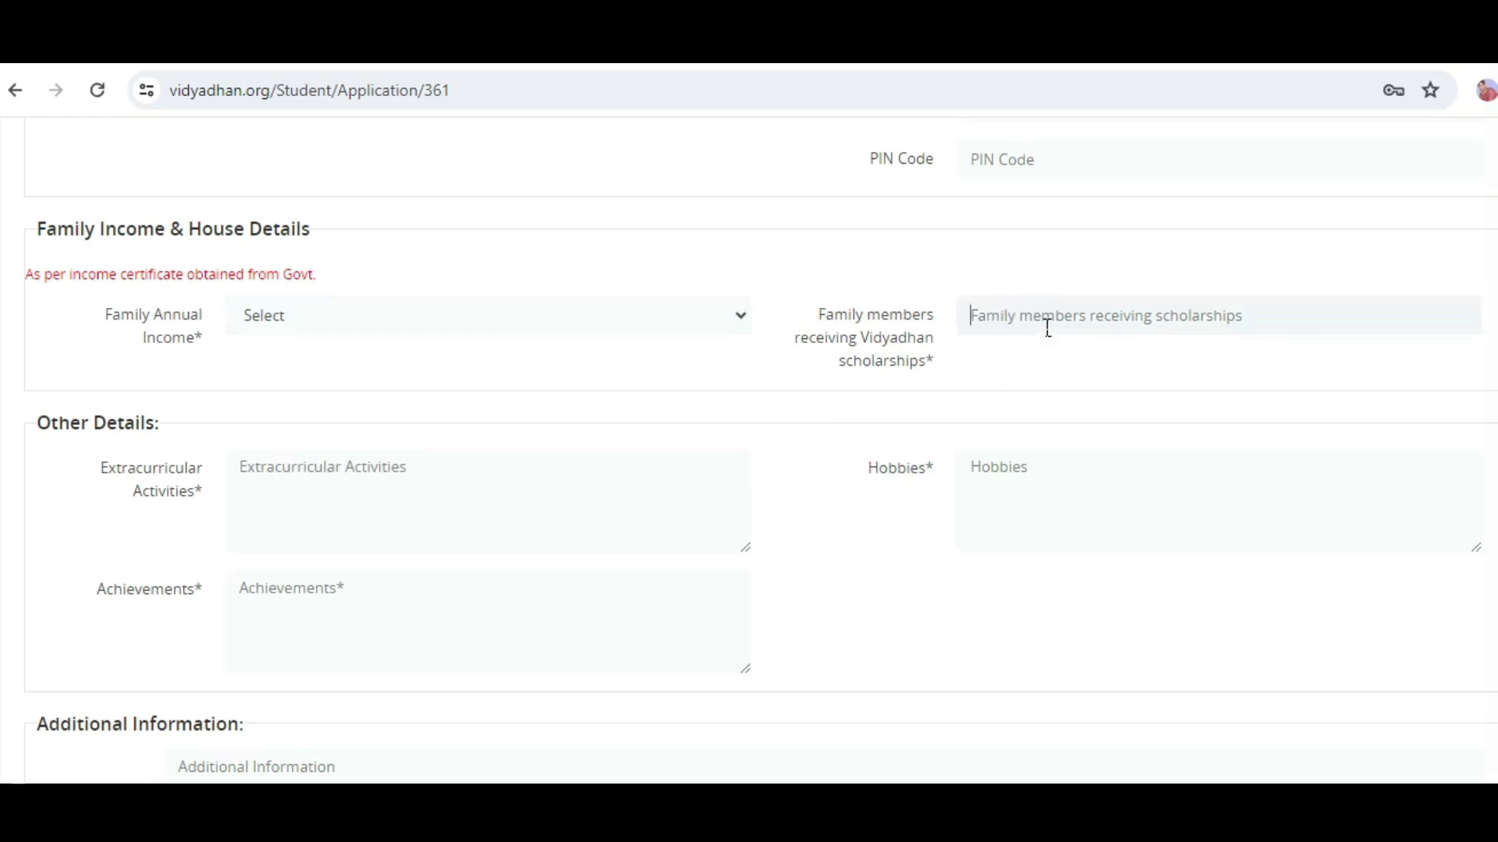
pyautogui.write('0')
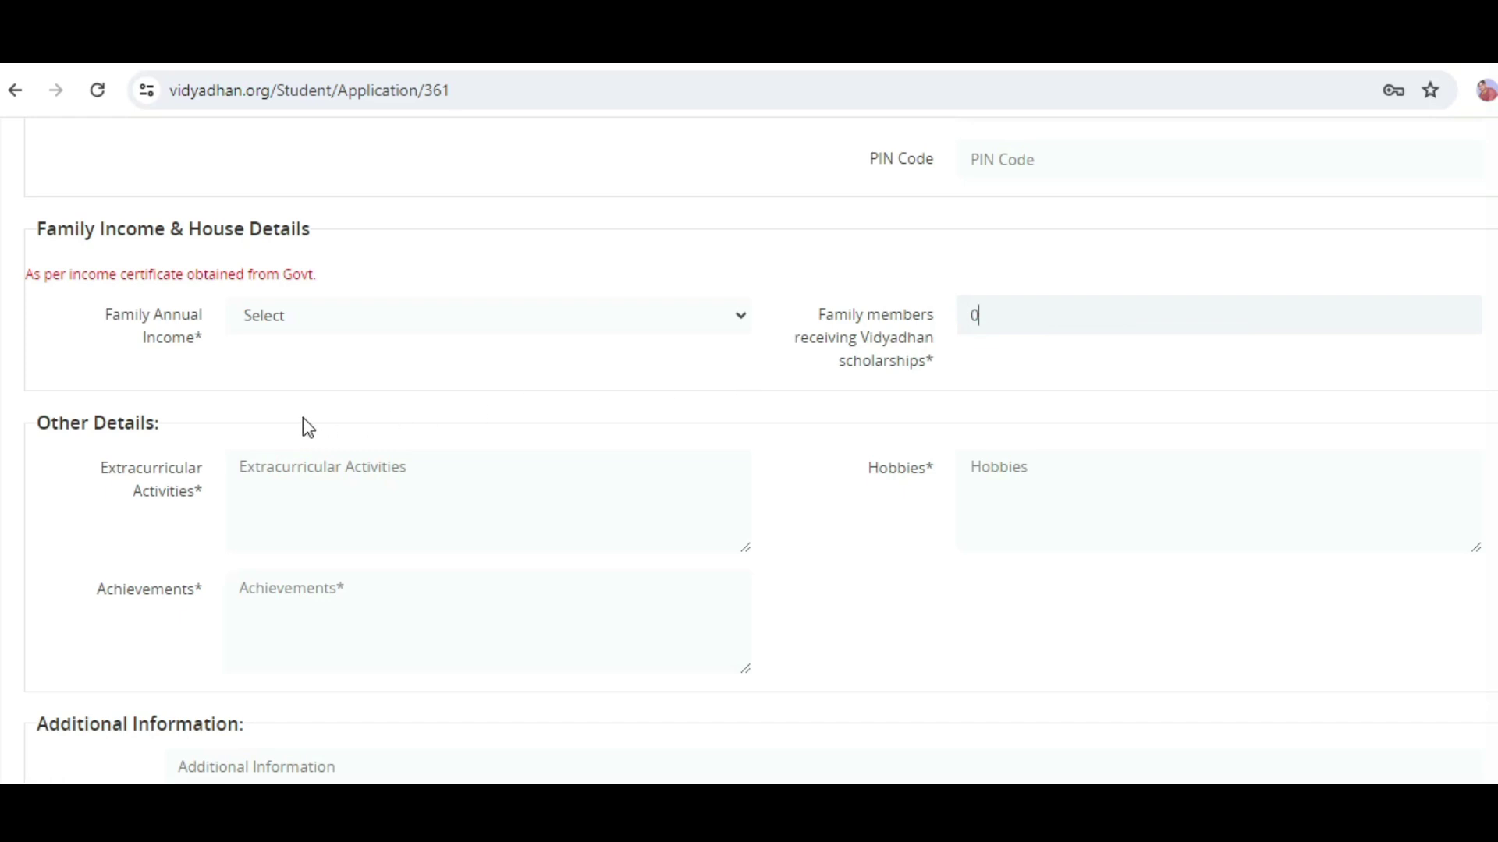
# Examine the Other Details section, highlighting the Extracurricular Activities label
pyautogui.scroll(-1, 309, 428)
pyautogui.moveTo(37, 308); pyautogui.dragTo(197, 355)
pyautogui.click(124, 352)
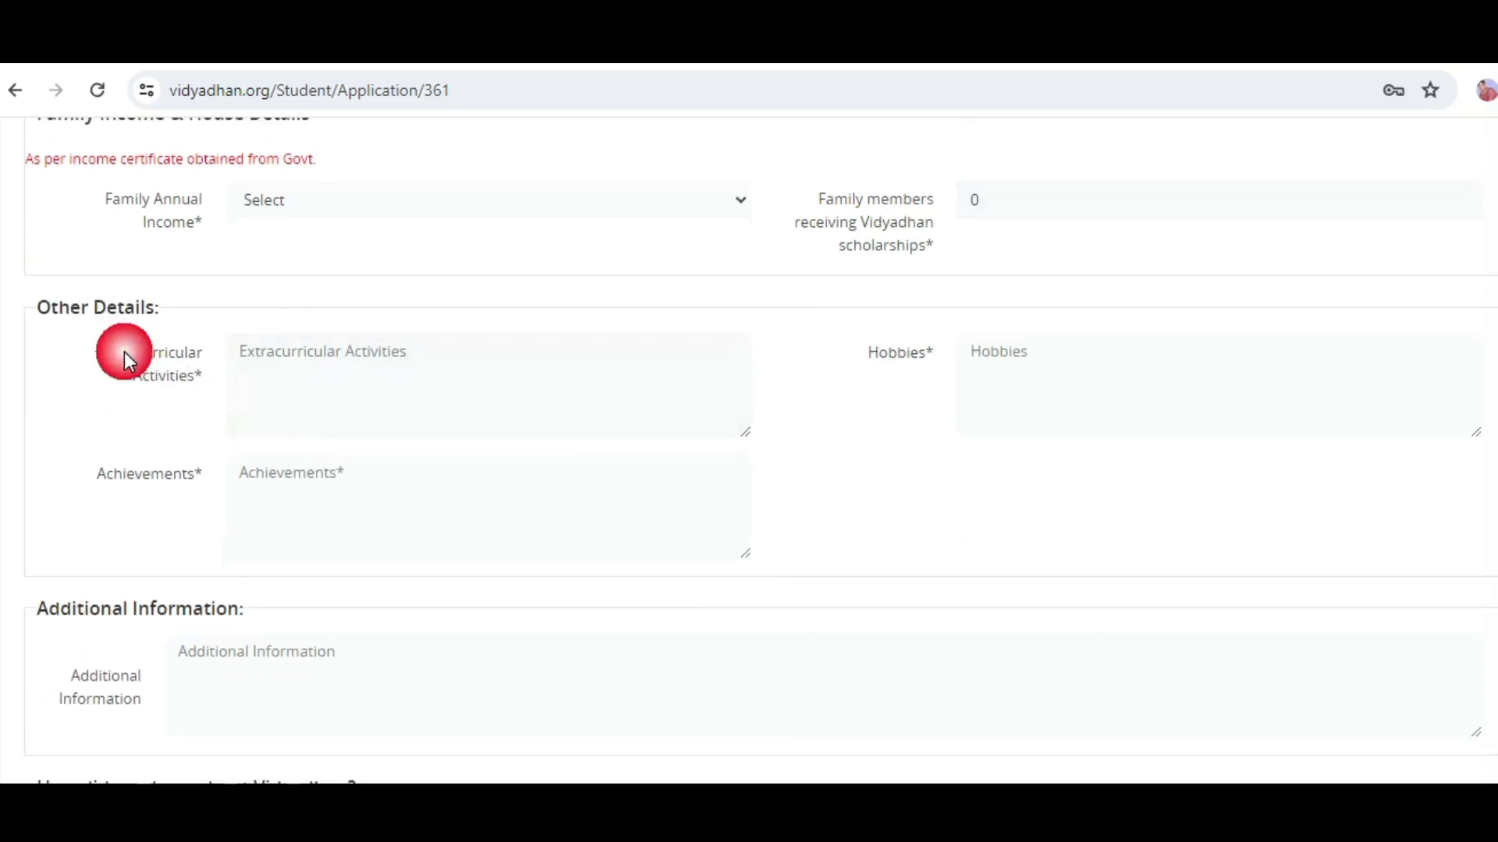
pyautogui.moveTo(99, 348); pyautogui.dragTo(201, 379)
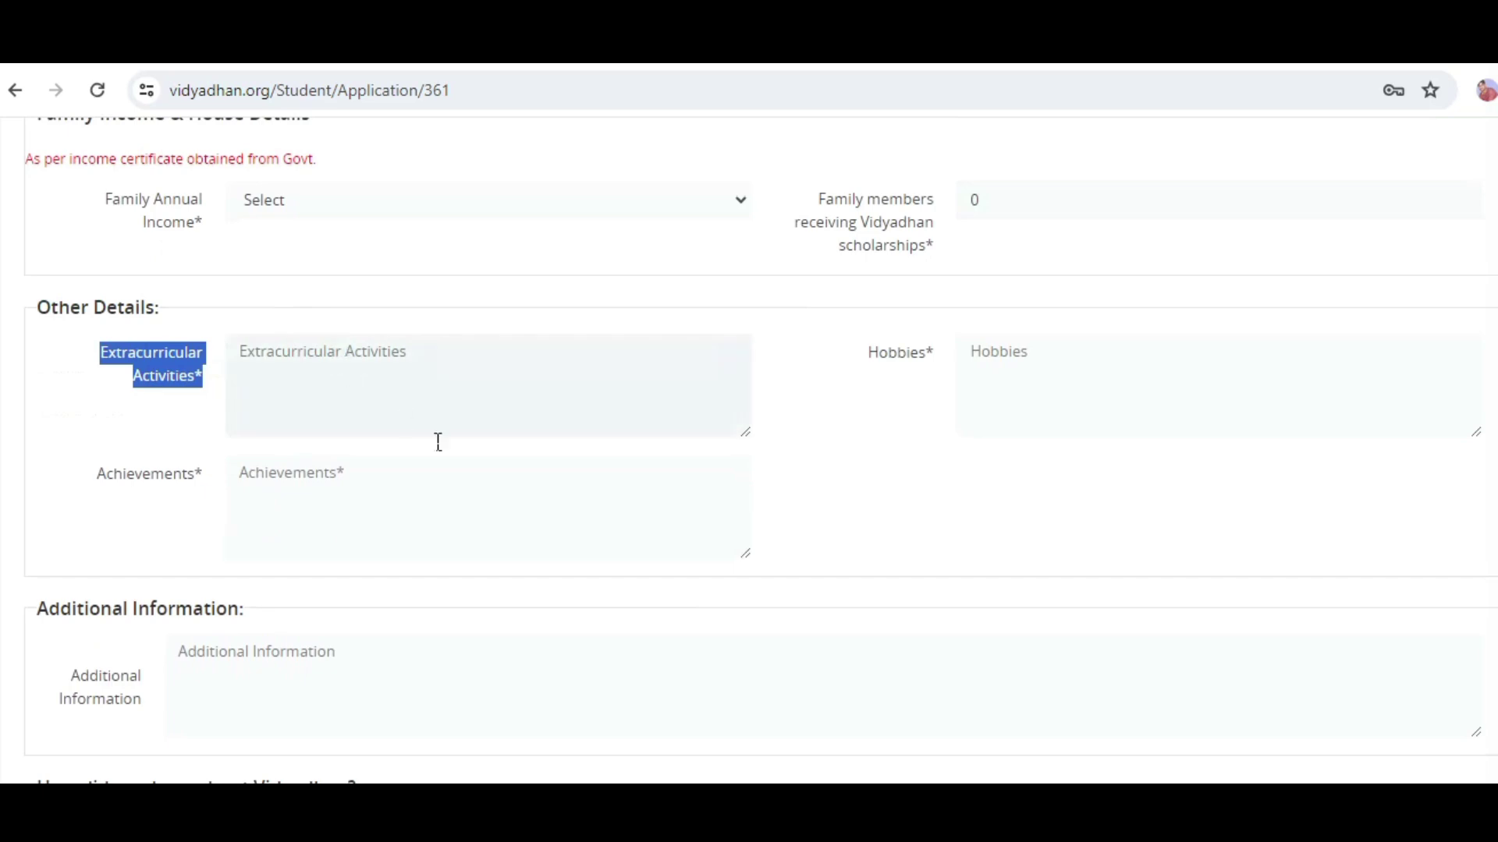
pyautogui.click(942, 779)
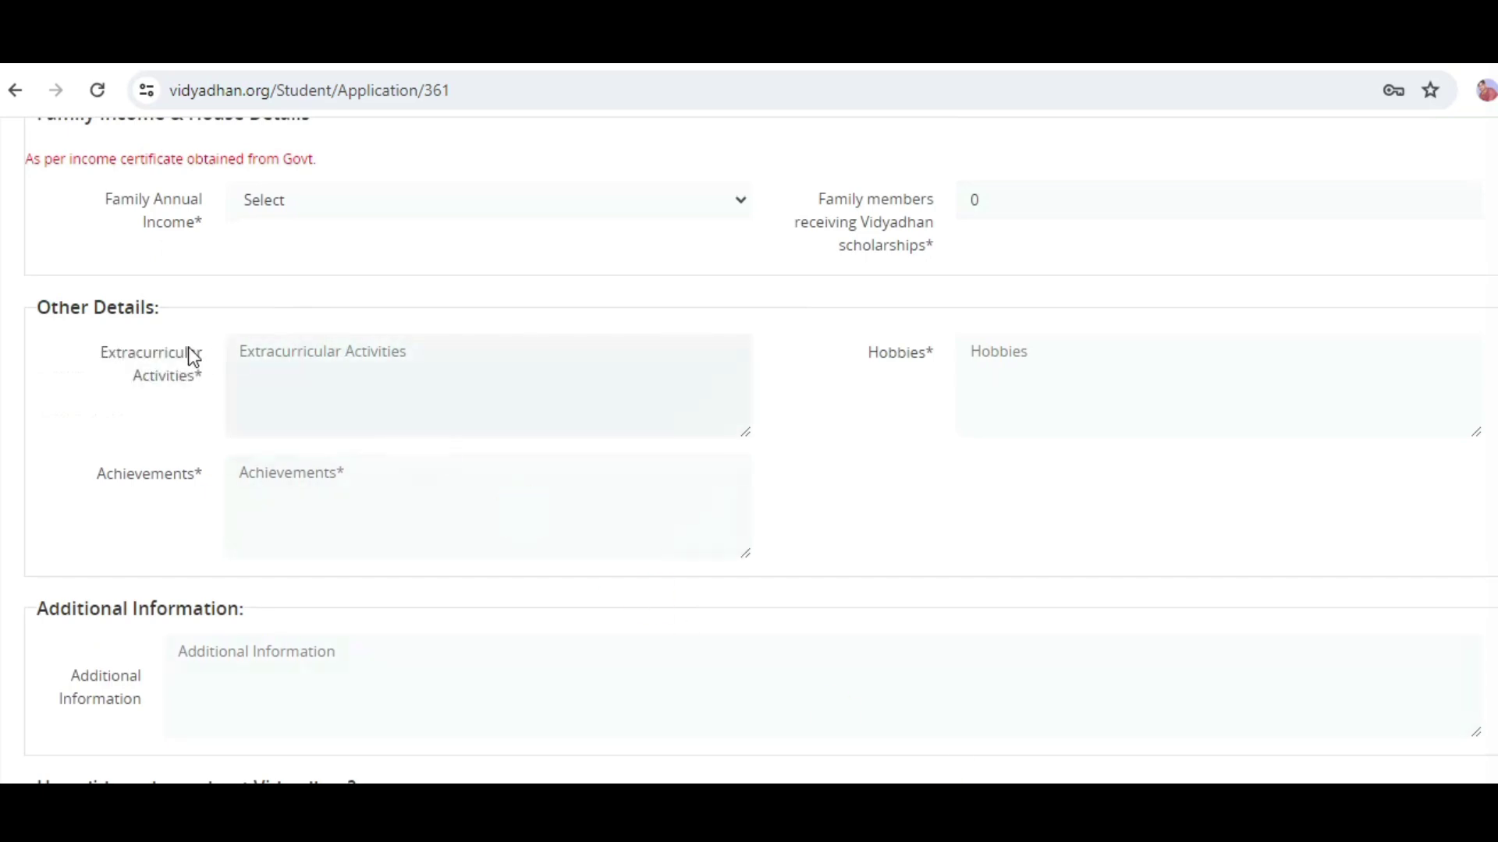
# Enter "no" for both Extracurricular Activities and Hobbies in the Other Details section
pyautogui.moveTo(118, 364); pyautogui.dragTo(191, 377)
pyautogui.click(390, 348)
pyautogui.write('no')
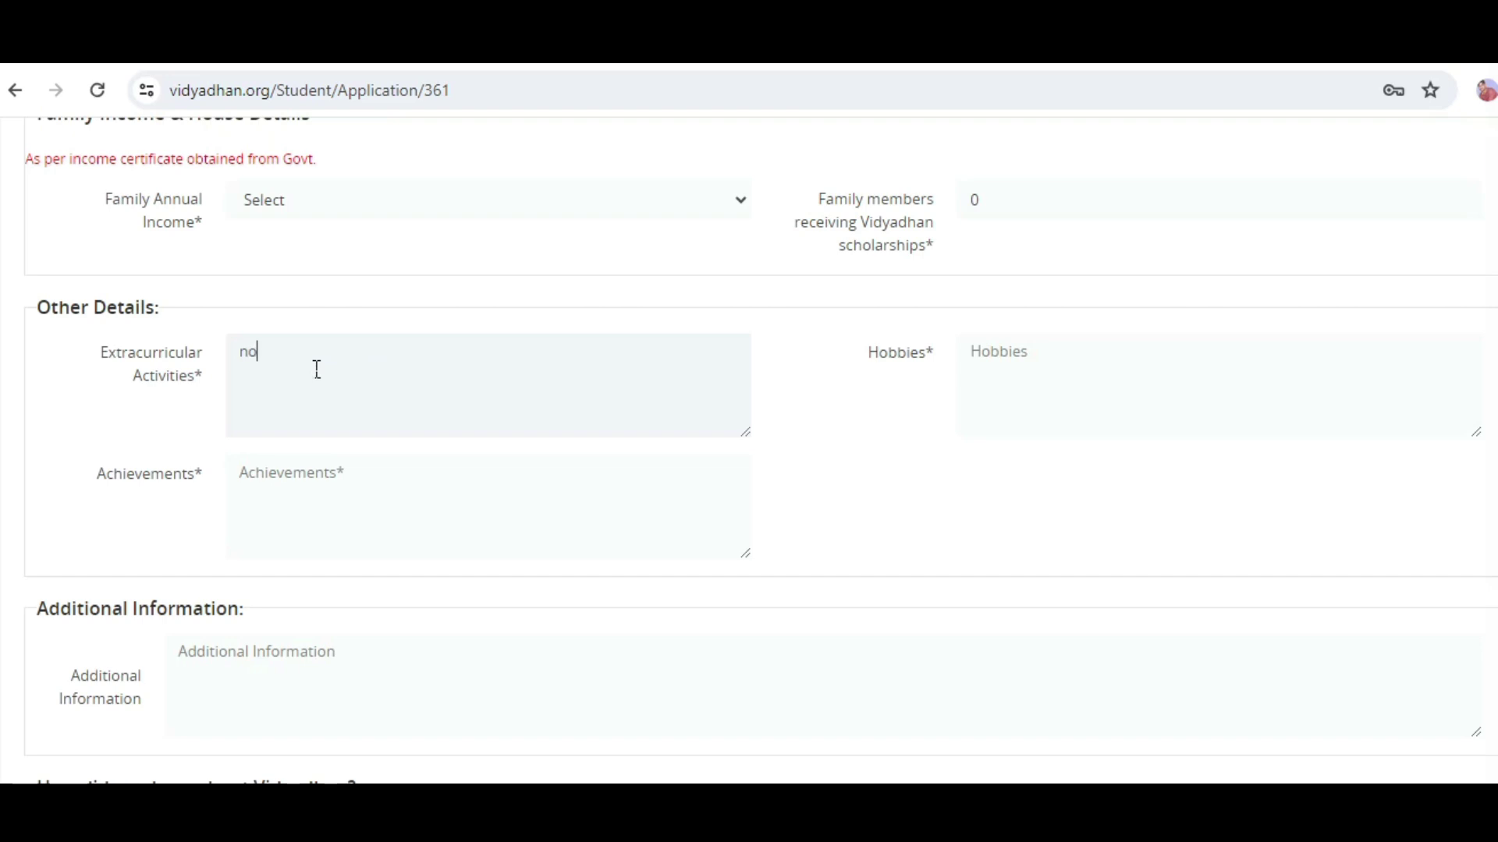
pyautogui.click(1151, 377)
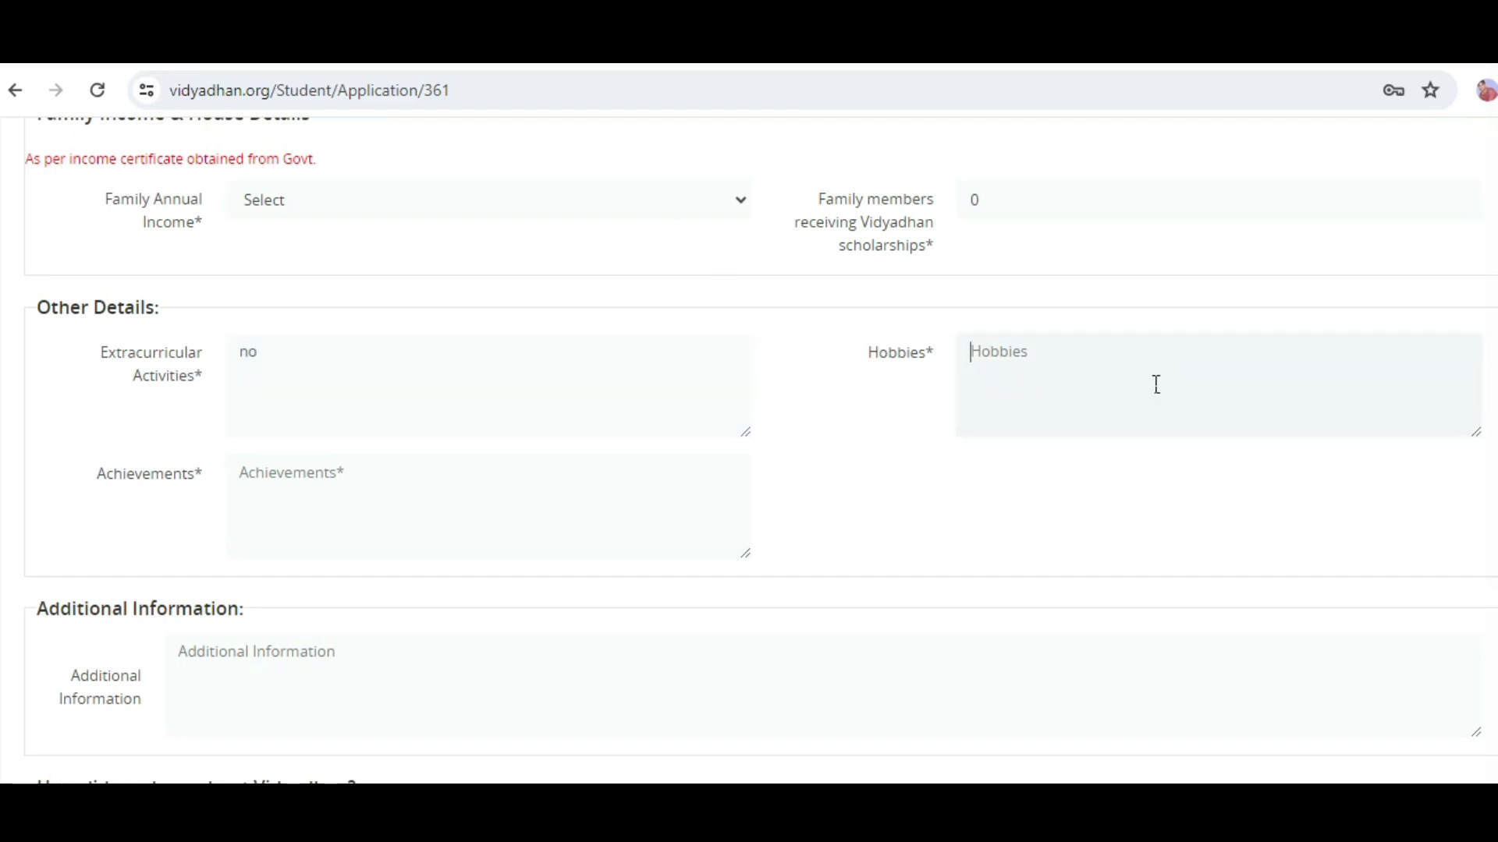
pyautogui.write('no')
# Enter "no" for Achievements and highlight the mandatory marker beside Hobbies
pyautogui.click(352, 490)
pyautogui.moveTo(97, 482); pyautogui.dragTo(273, 490)
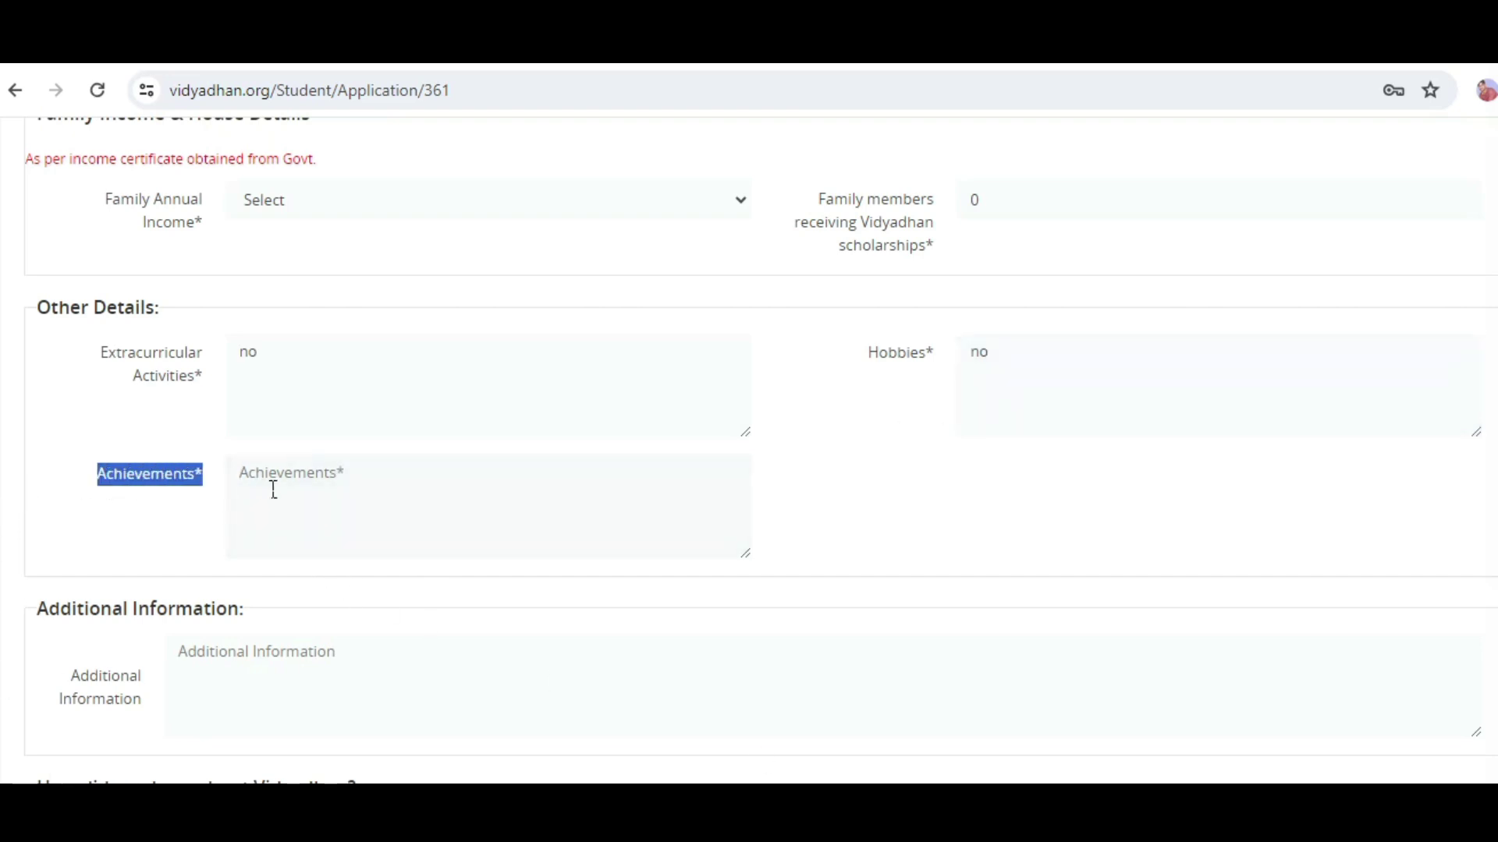
pyautogui.click(399, 479)
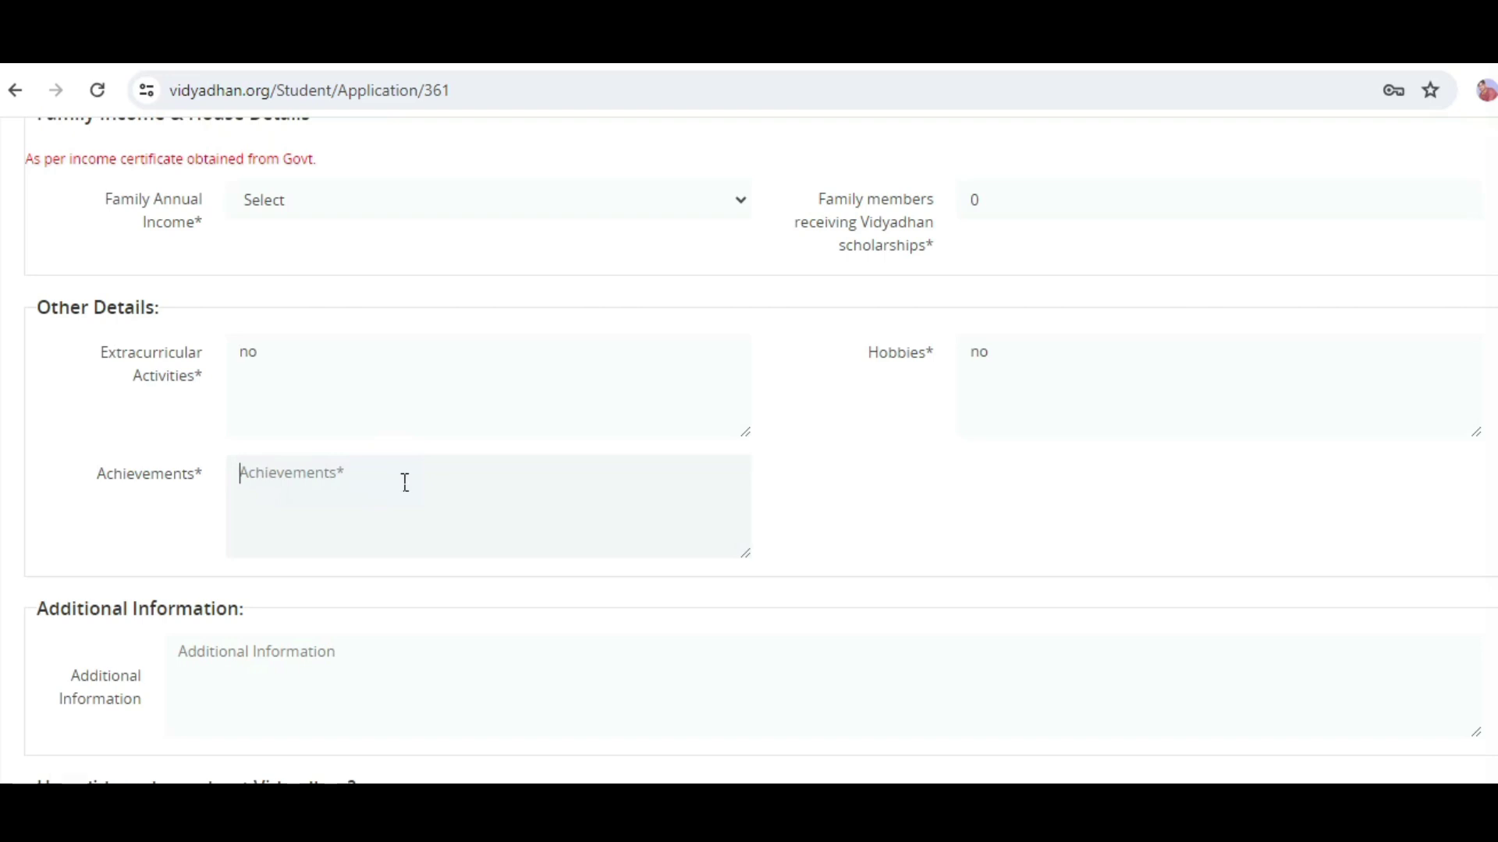
pyautogui.write('no')
pyautogui.click(936, 362)
pyautogui.doubleClick(931, 352)
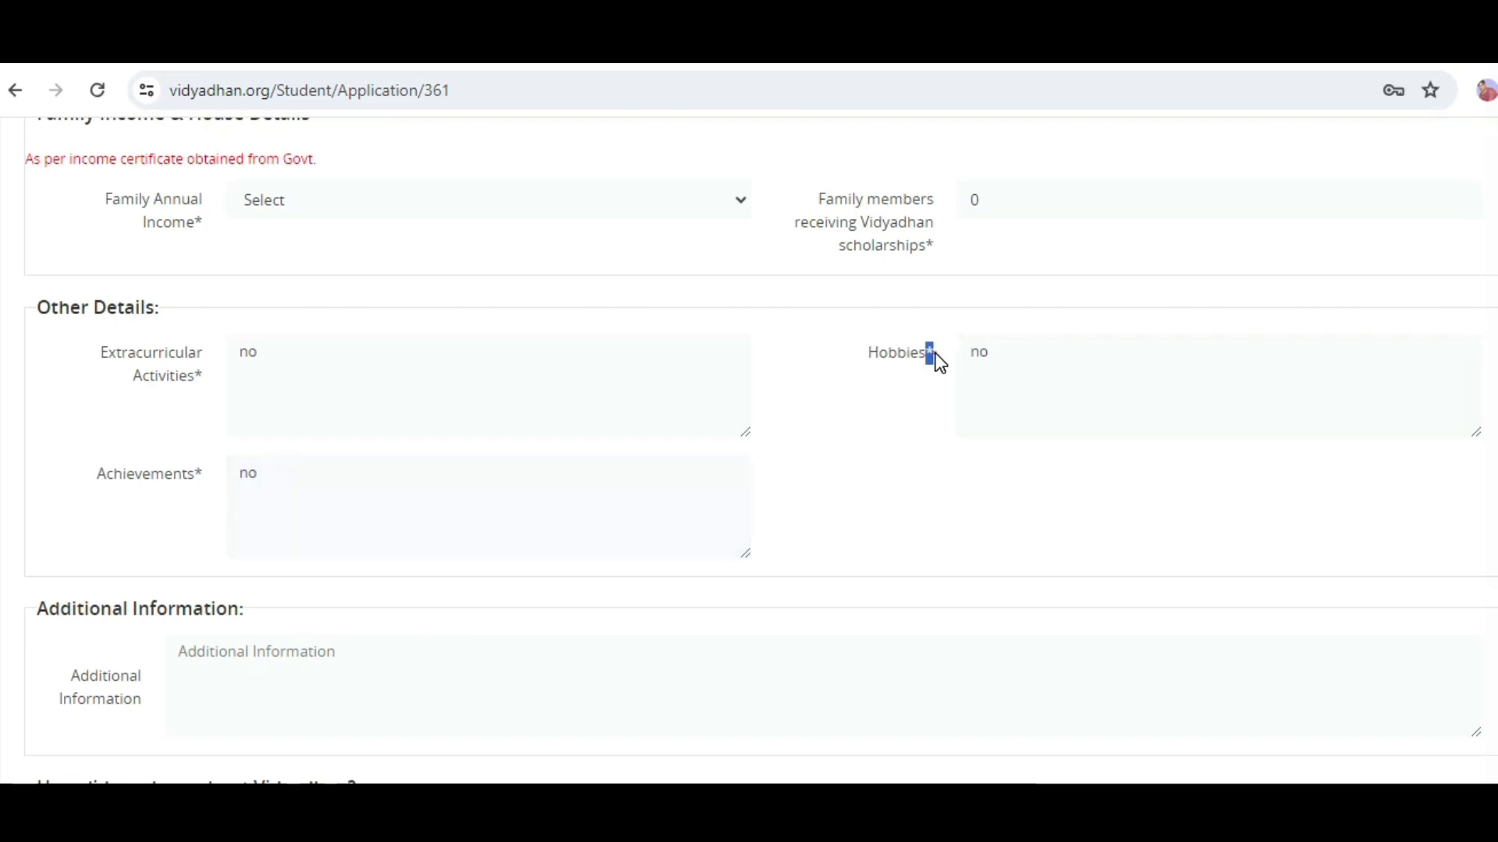
# Examine the Additional Information section, highlighting its heading and label and leaving the field blank
pyautogui.scroll(-1, 972, 492)
pyautogui.scroll(-1, 780, 468)
pyautogui.scroll(-2, 546, 476)
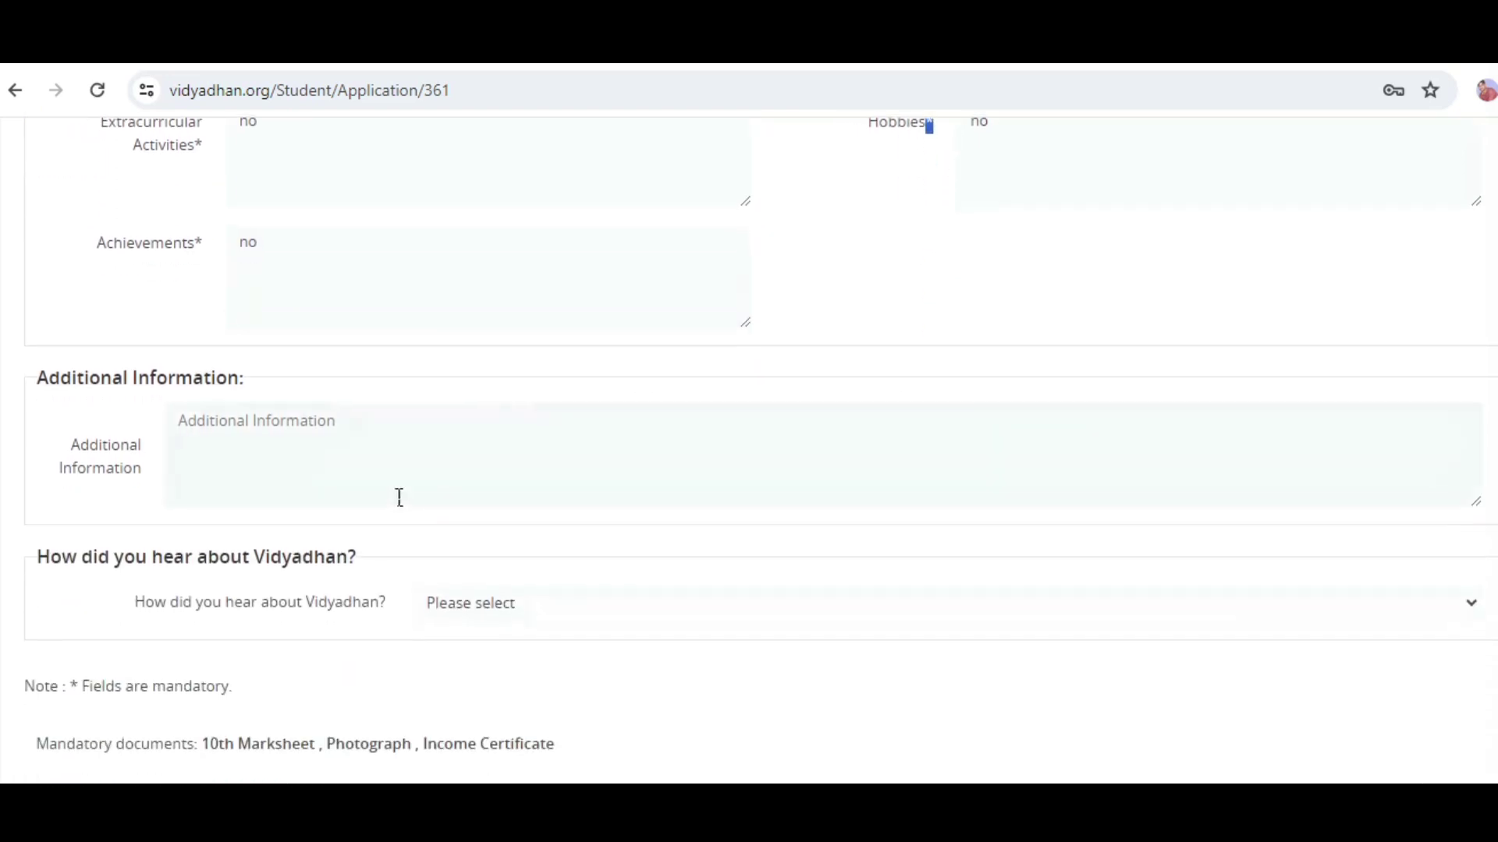
pyautogui.moveTo(39, 377); pyautogui.dragTo(437, 458)
pyautogui.click(438, 458)
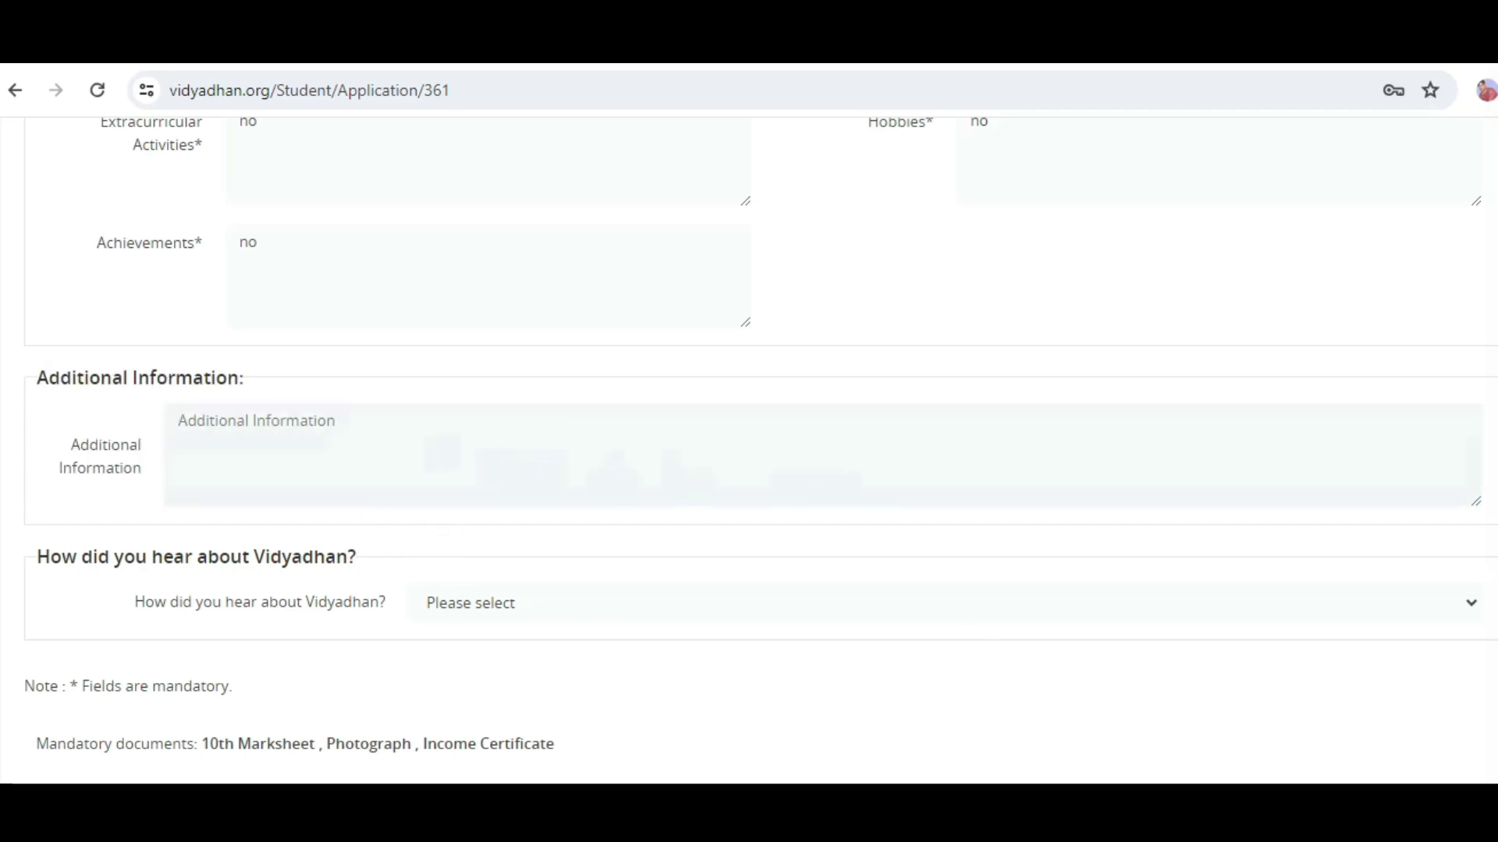
pyautogui.scroll(-1, 748, 468)
pyautogui.moveTo(106, 369); pyautogui.dragTo(184, 311)
pyautogui.click(311, 337)
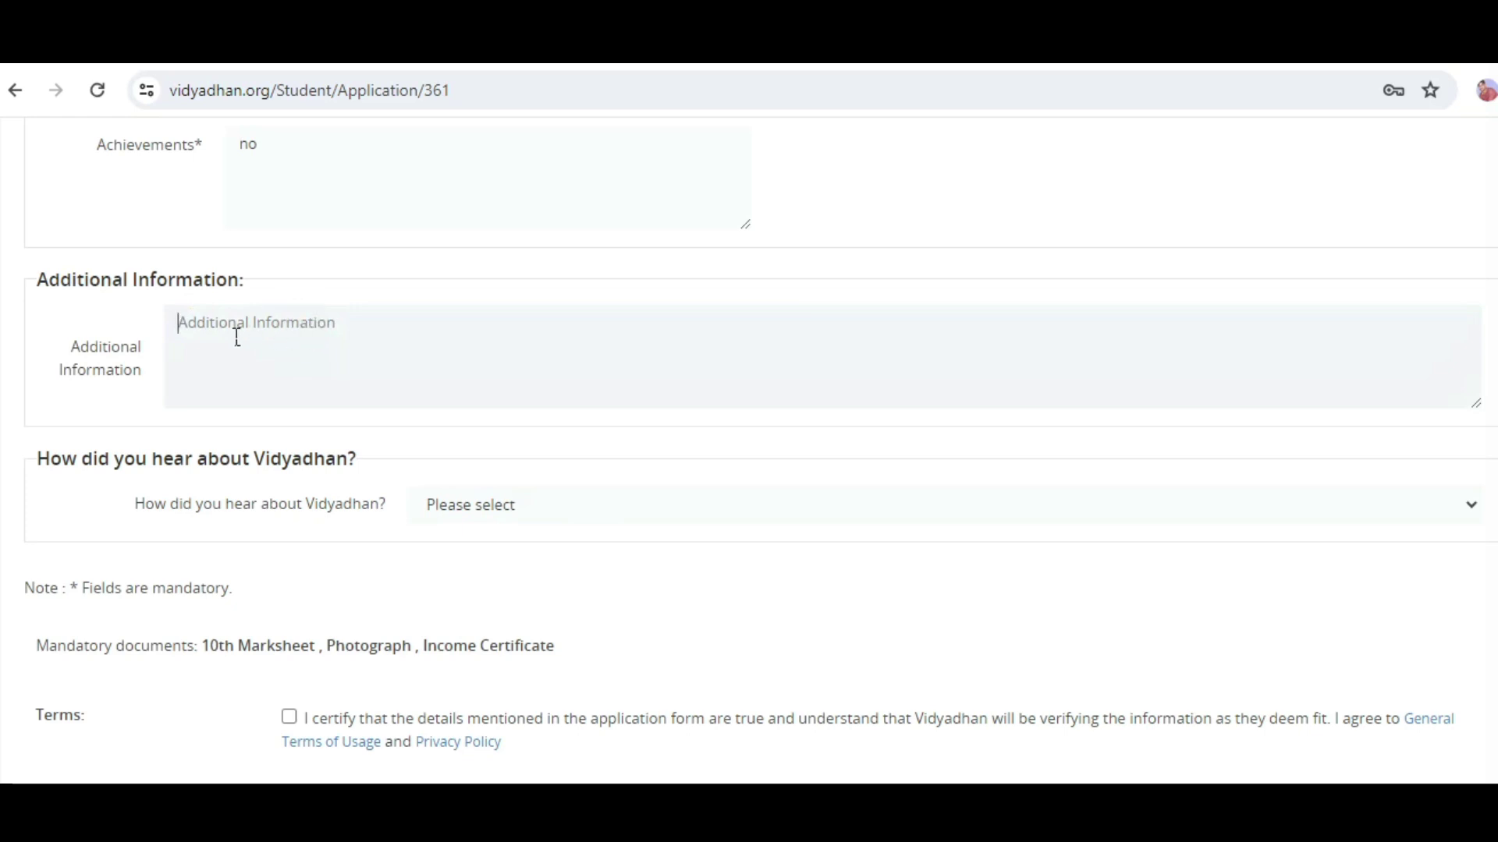
pyautogui.moveTo(44, 294); pyautogui.dragTo(216, 301)
pyautogui.click(344, 320)
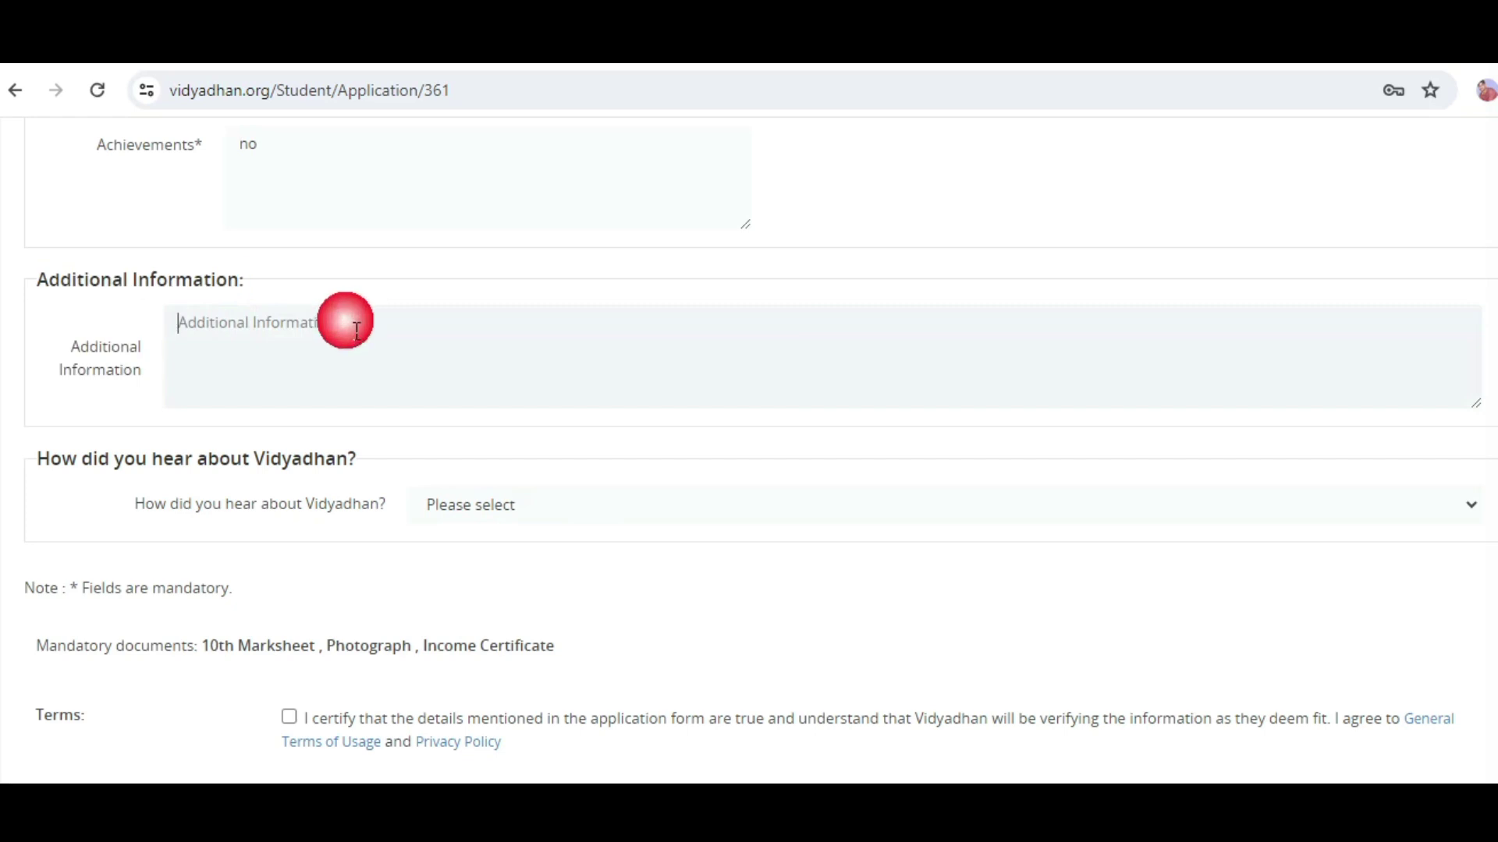
pyautogui.moveTo(47, 285); pyautogui.dragTo(290, 317)
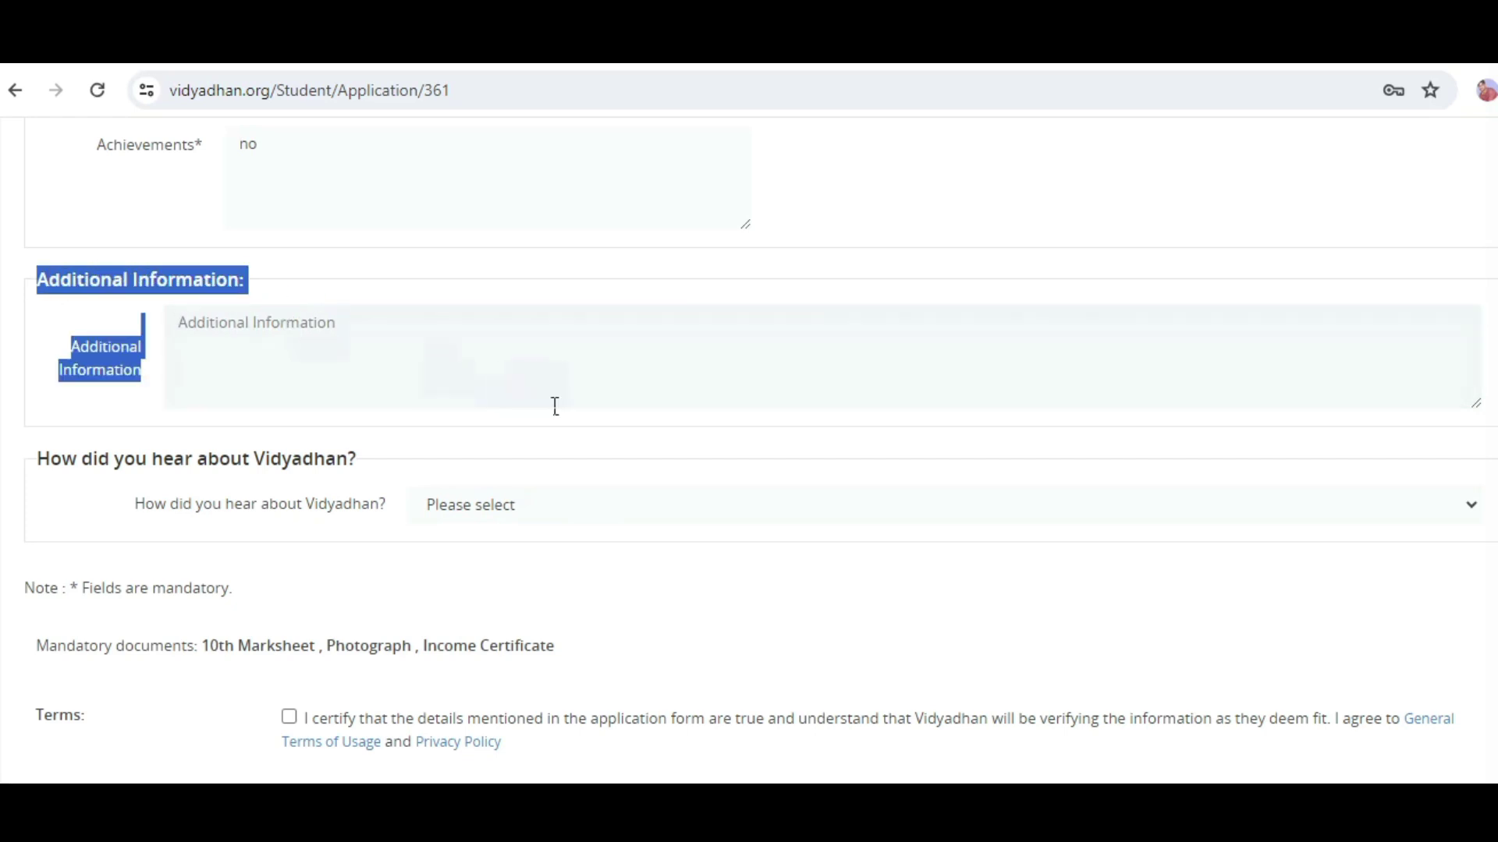
pyautogui.click(273, 424)
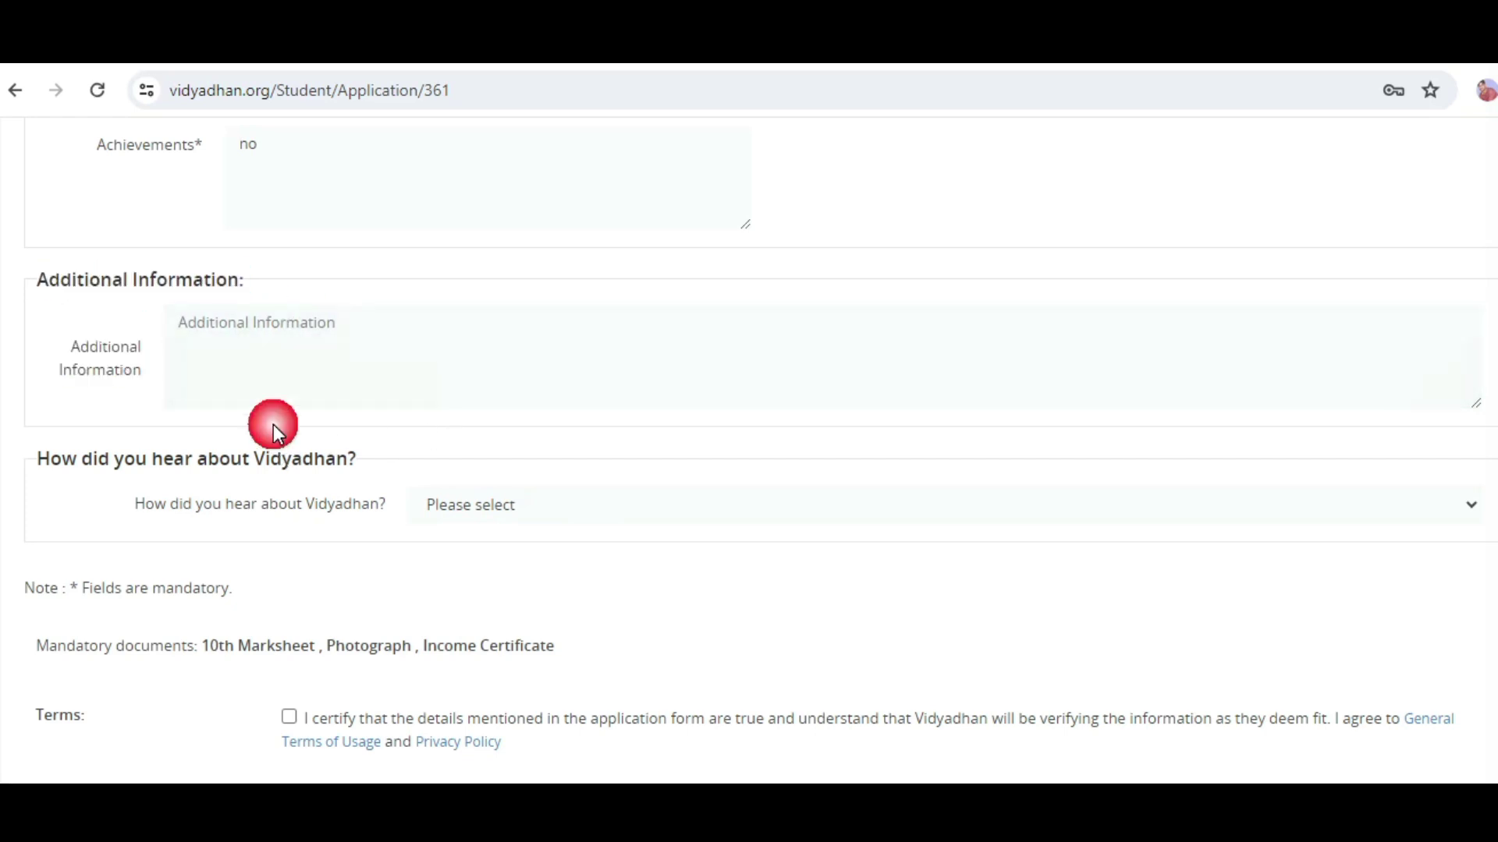
# Set how the applicant heard about Vidyadhan to Social Media, with "micro online service ashta" as the website/app name
pyautogui.scroll(-2, 274, 424)
pyautogui.moveTo(49, 345); pyautogui.dragTo(365, 400)
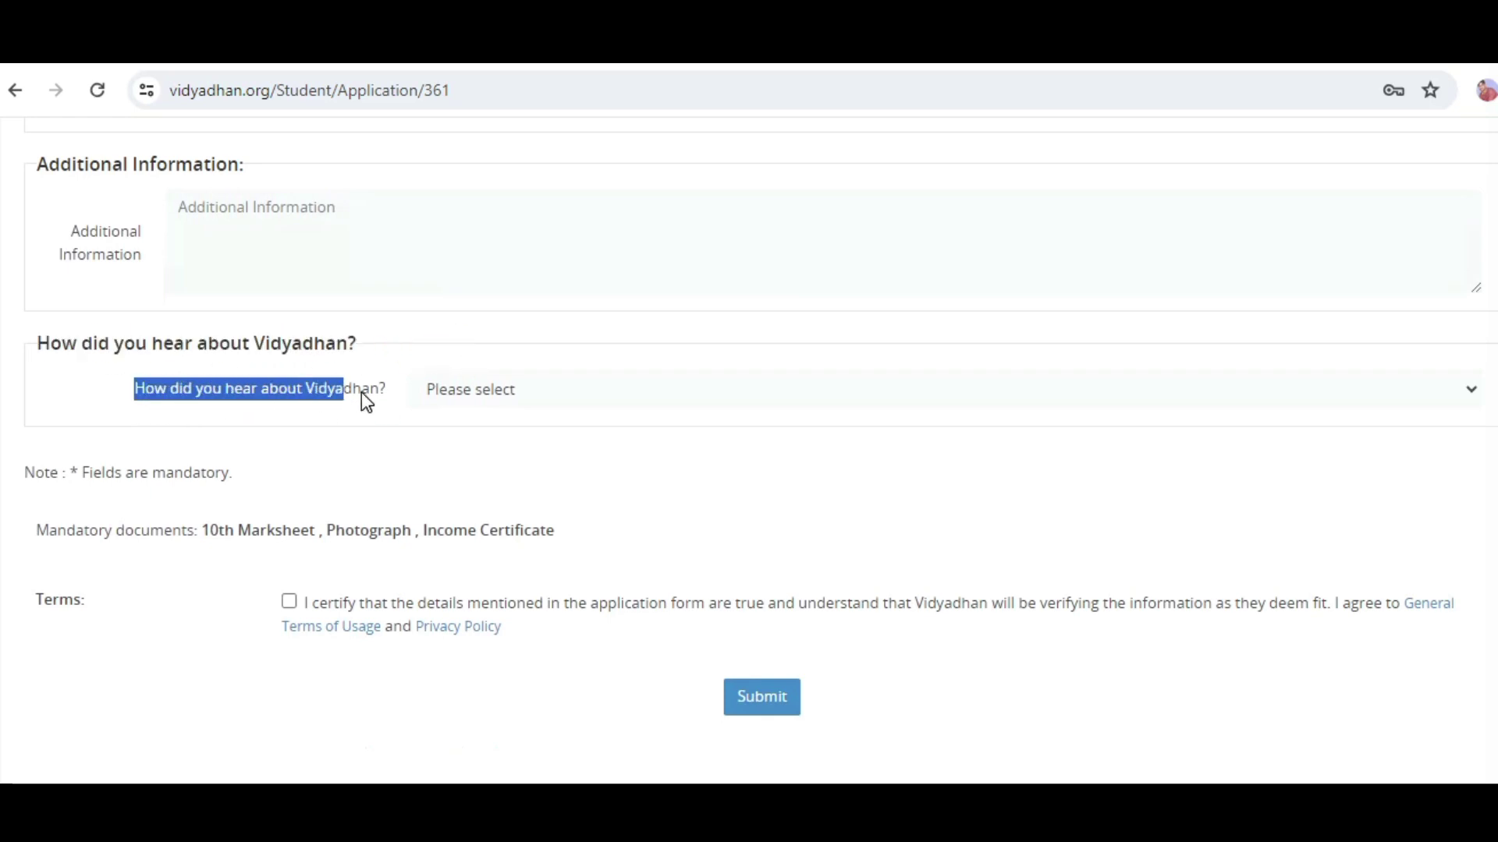
pyautogui.click(532, 387)
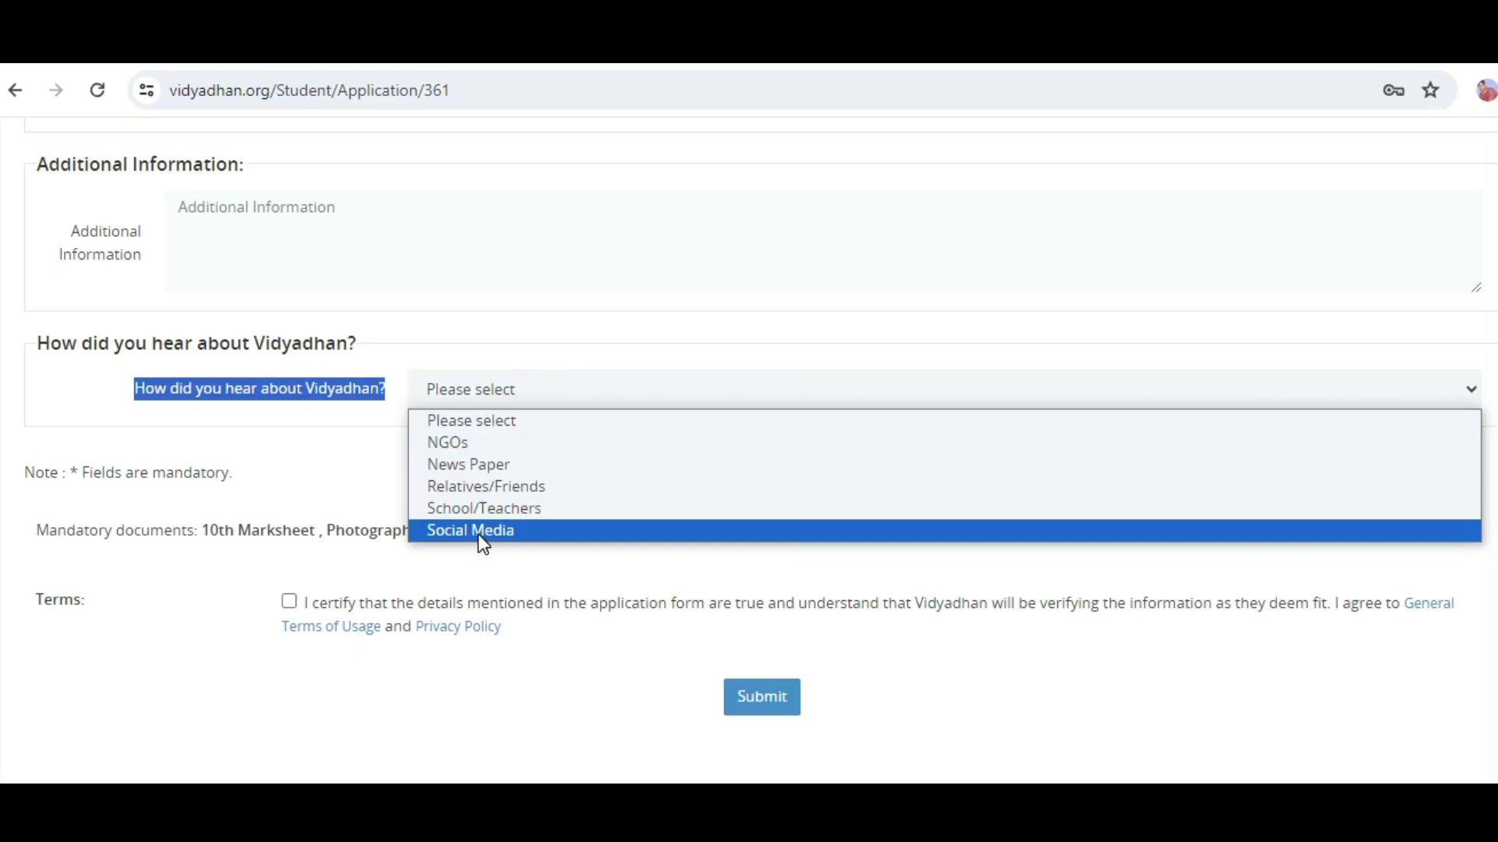
pyautogui.click(532, 532)
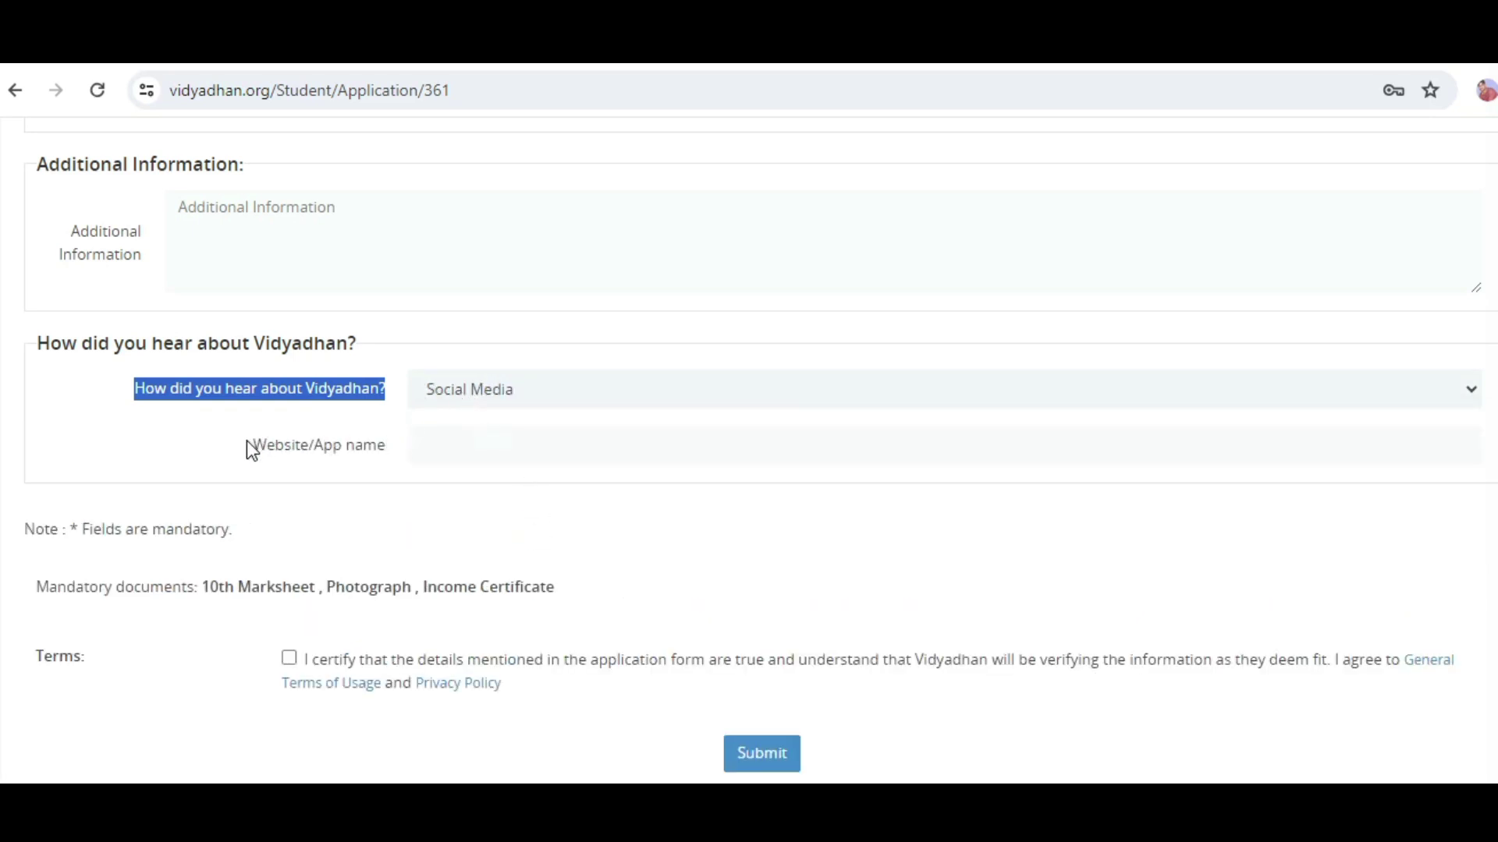
pyautogui.moveTo(248, 445); pyautogui.dragTo(455, 465)
pyautogui.click(555, 457)
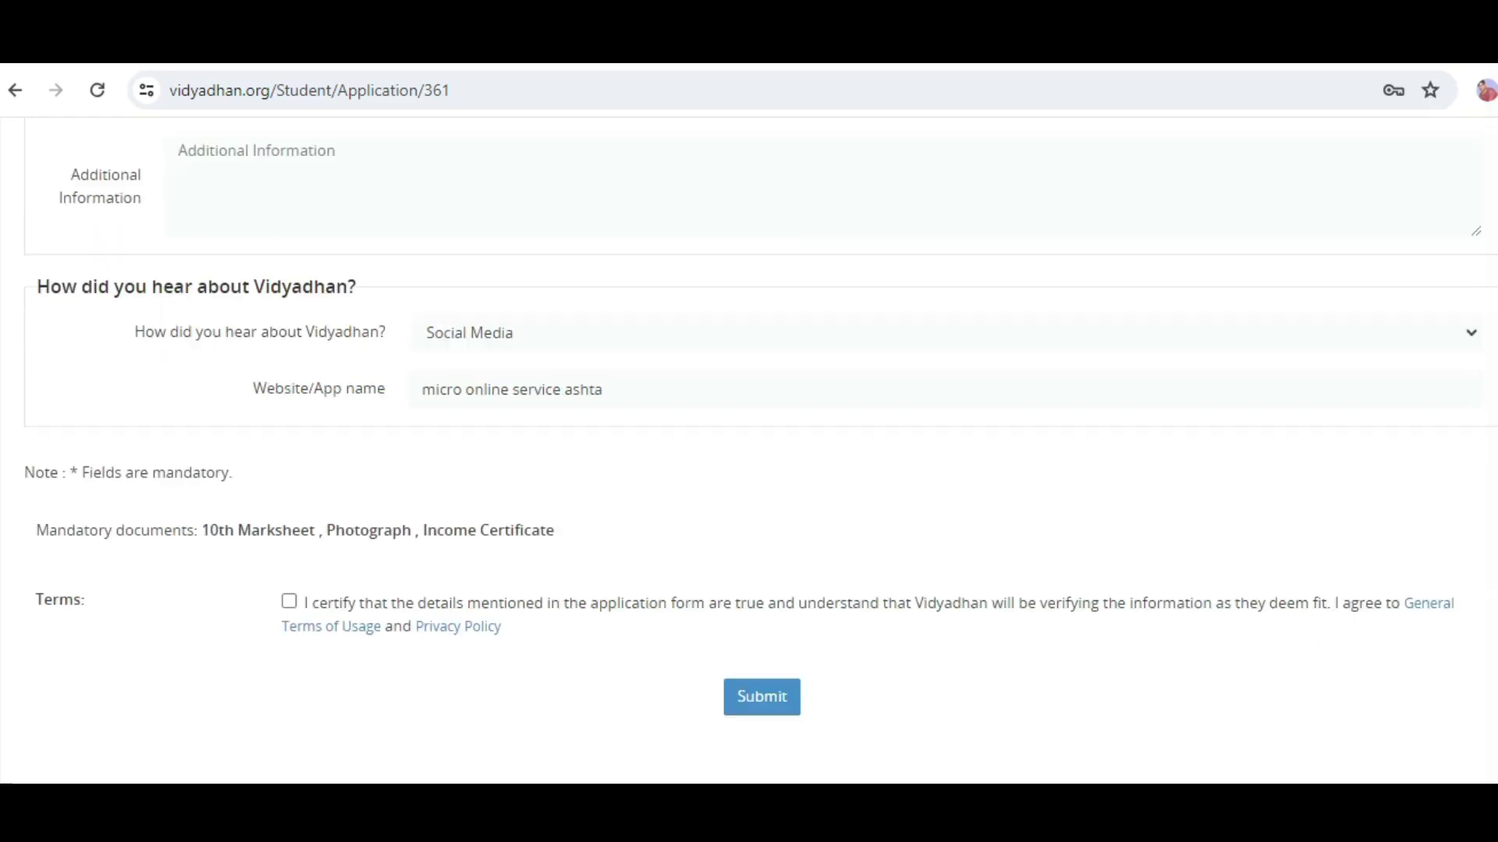
pyautogui.moveTo(447, 392); pyautogui.dragTo(631, 400)
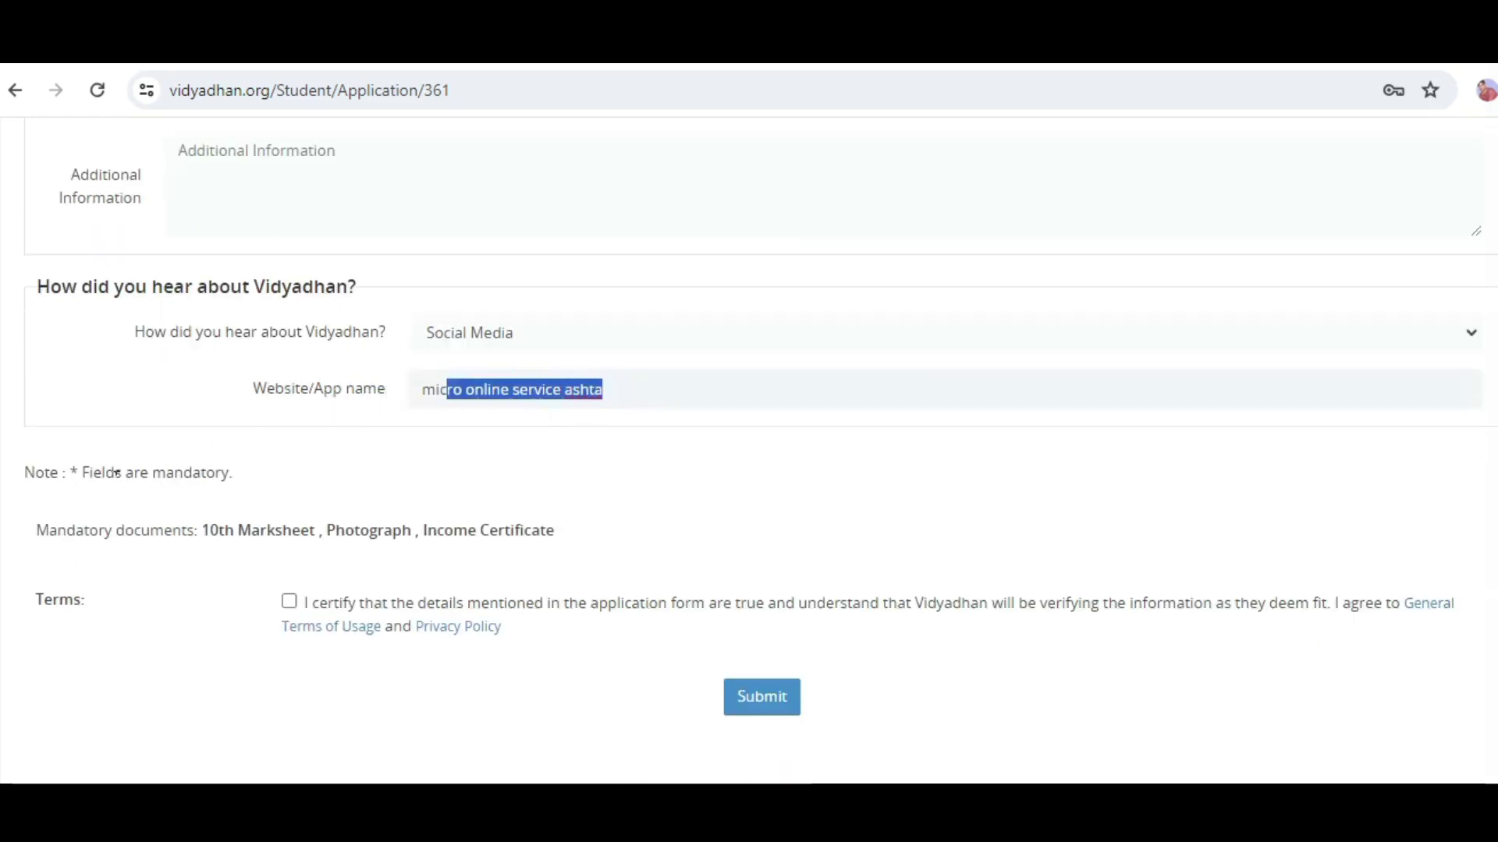
# Examine the mandatory fields note and the list of mandatory documents, highlighting the Photograph and Income Certificate entries
pyautogui.moveTo(83, 474); pyautogui.dragTo(214, 476)
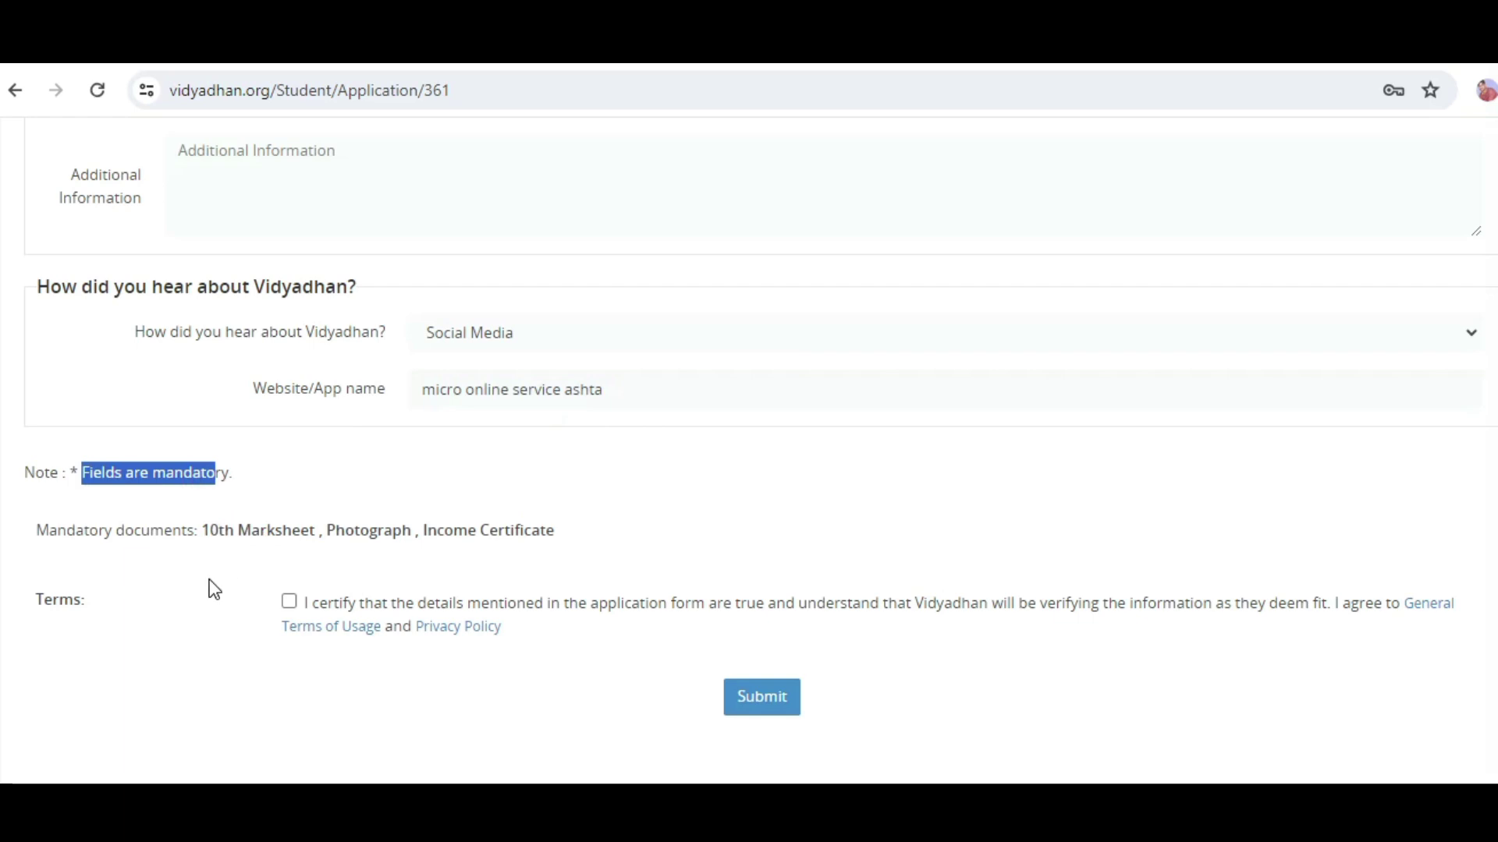
pyautogui.moveTo(33, 528); pyautogui.dragTo(435, 555)
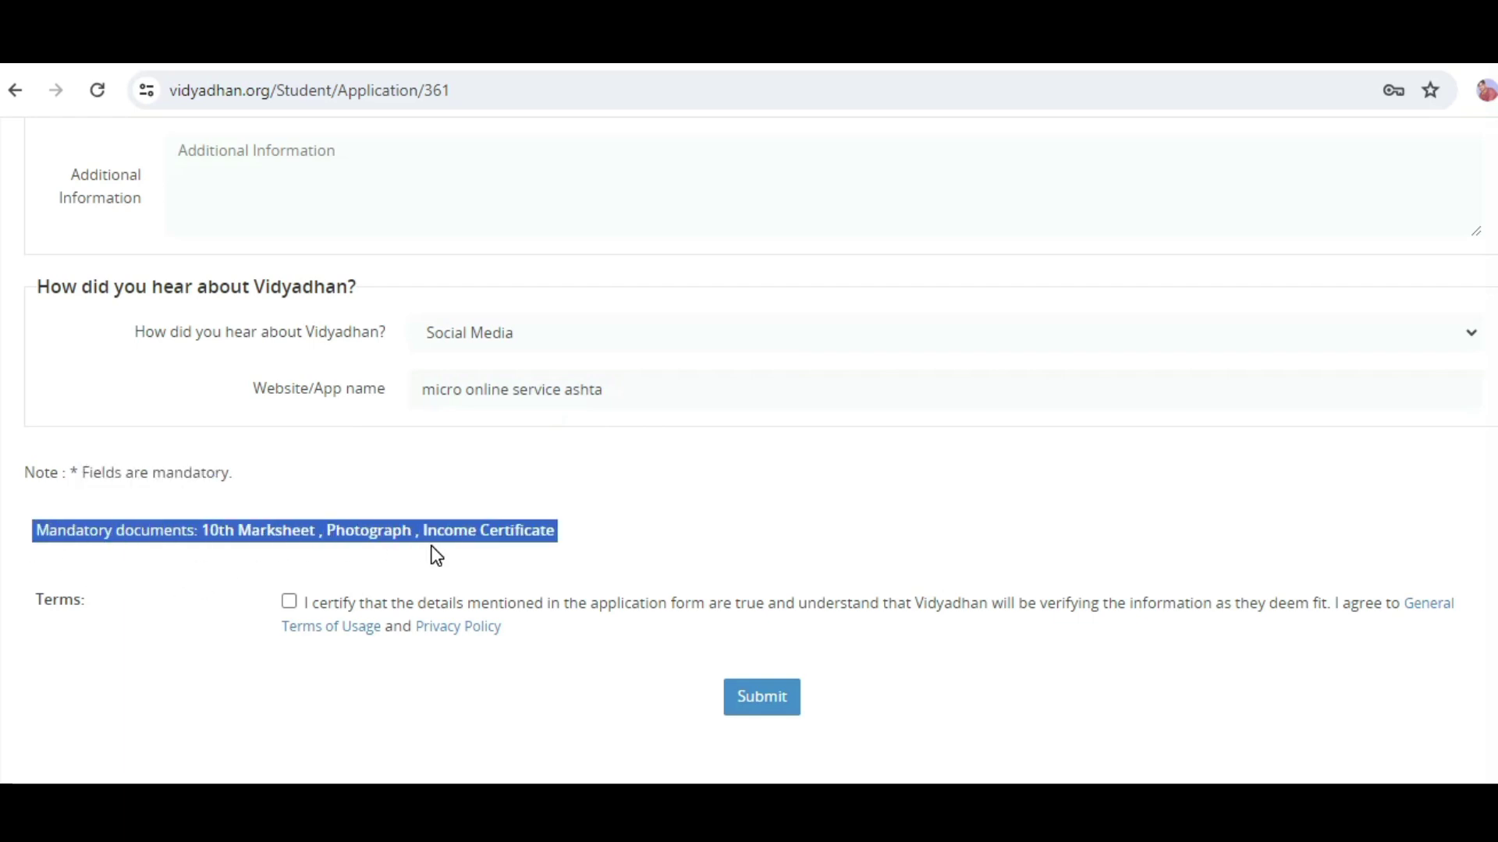
pyautogui.moveTo(199, 537); pyautogui.dragTo(416, 546)
pyautogui.click(344, 545)
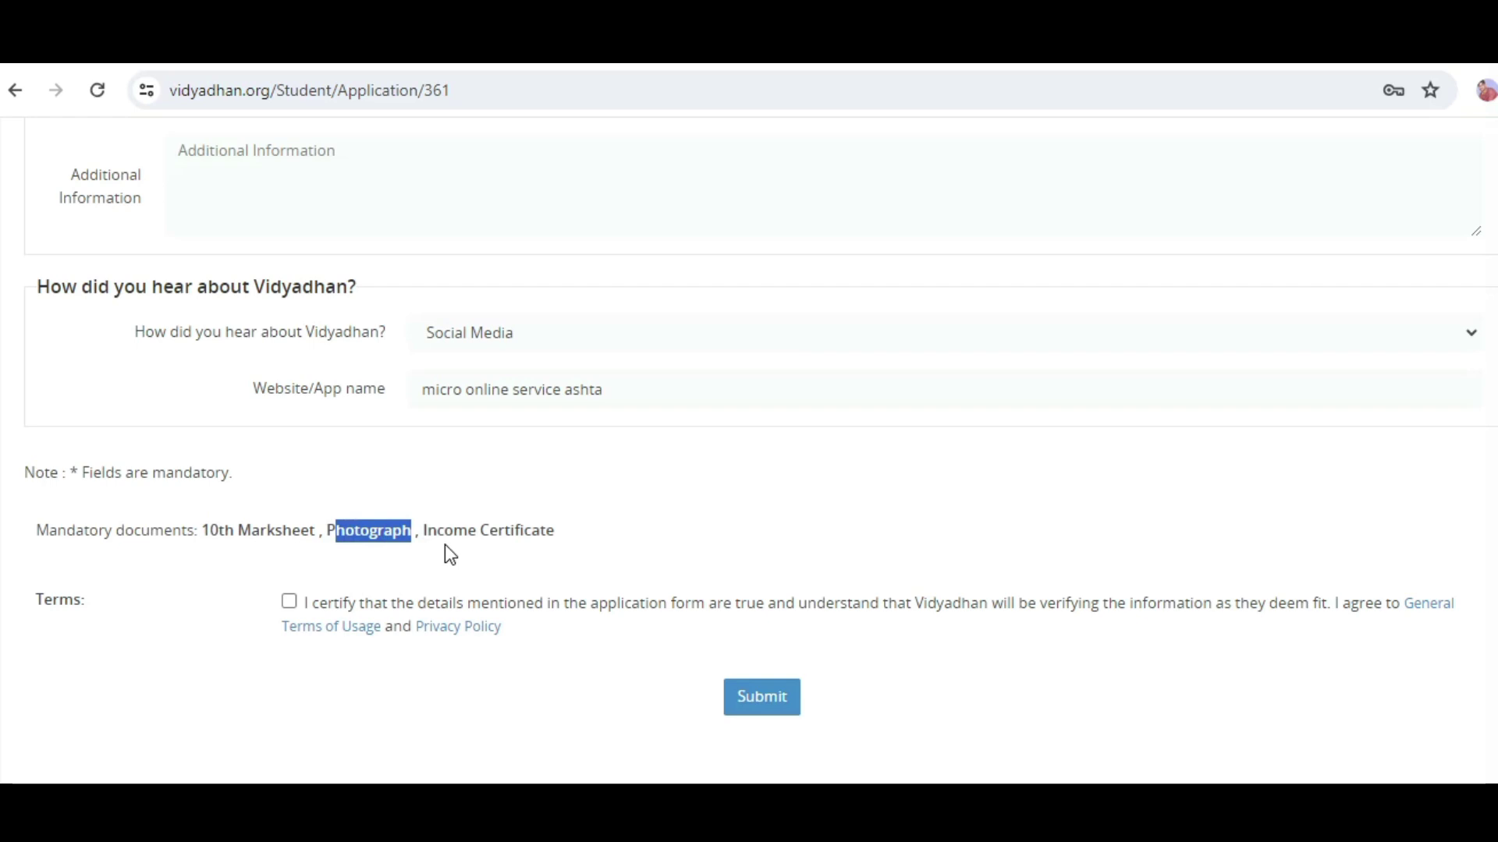
pyautogui.moveTo(426, 537); pyautogui.dragTo(569, 536)
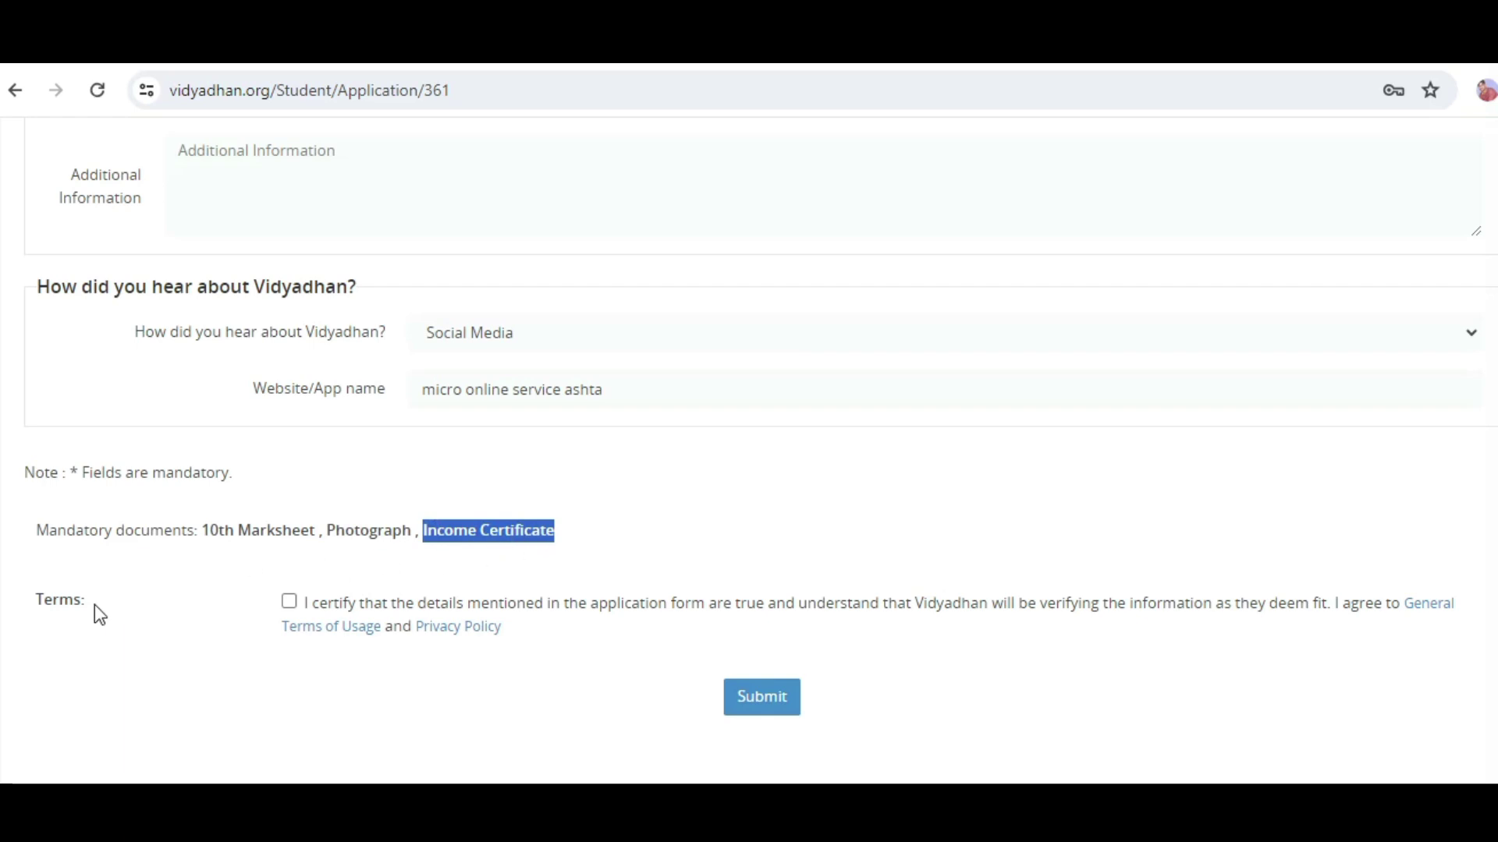
# Accept the Terms declaration certifying that the application details are true
pyautogui.click(288, 601)
pyautogui.moveTo(134, 542); pyautogui.dragTo(683, 605)
pyautogui.click(877, 690)
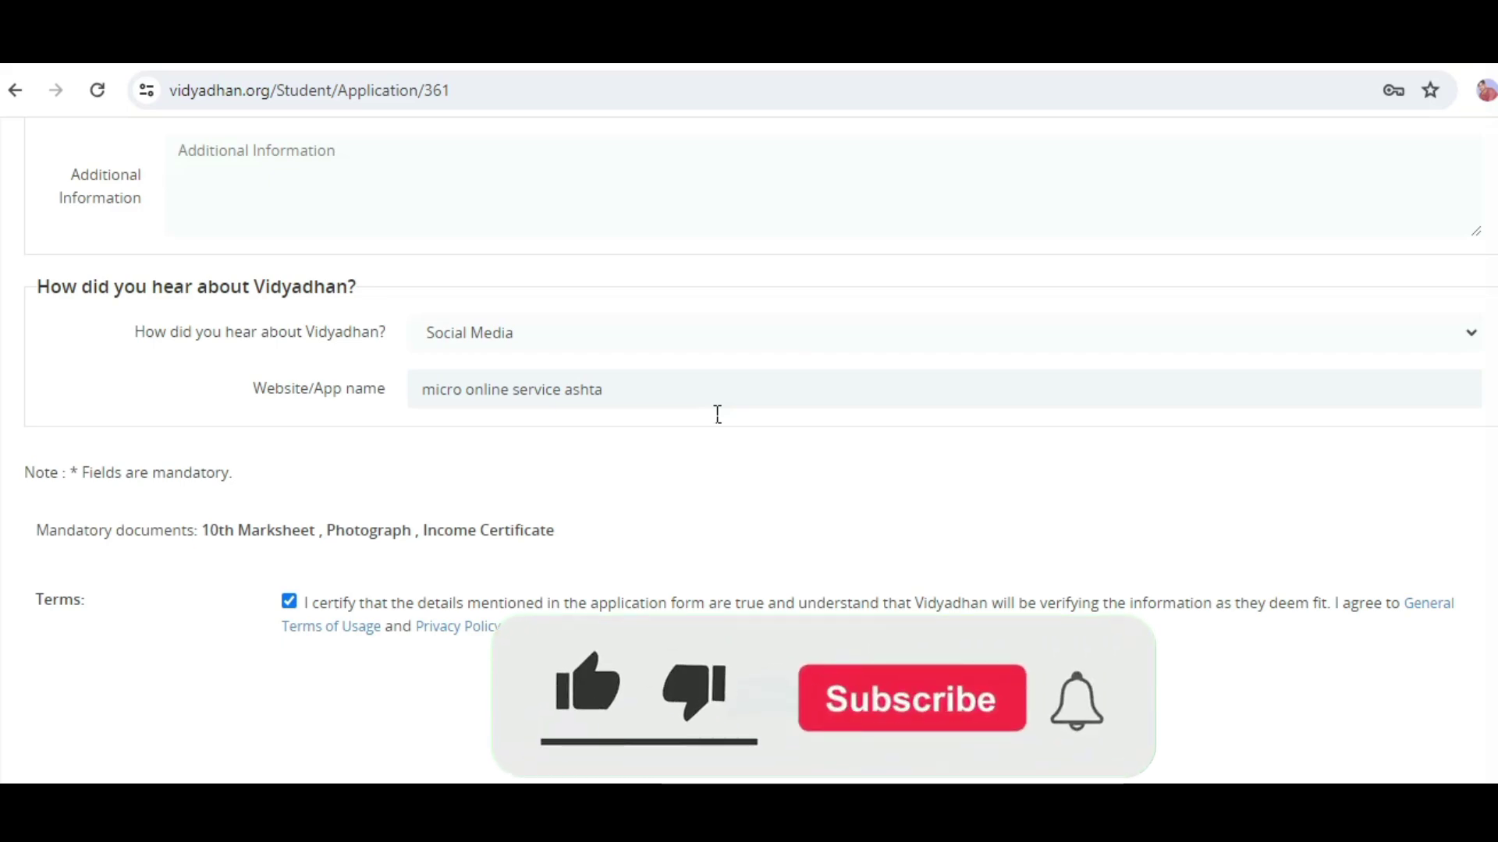
pyautogui.scroll(10, 811, 388)
pyautogui.scroll(10, 787, 379)
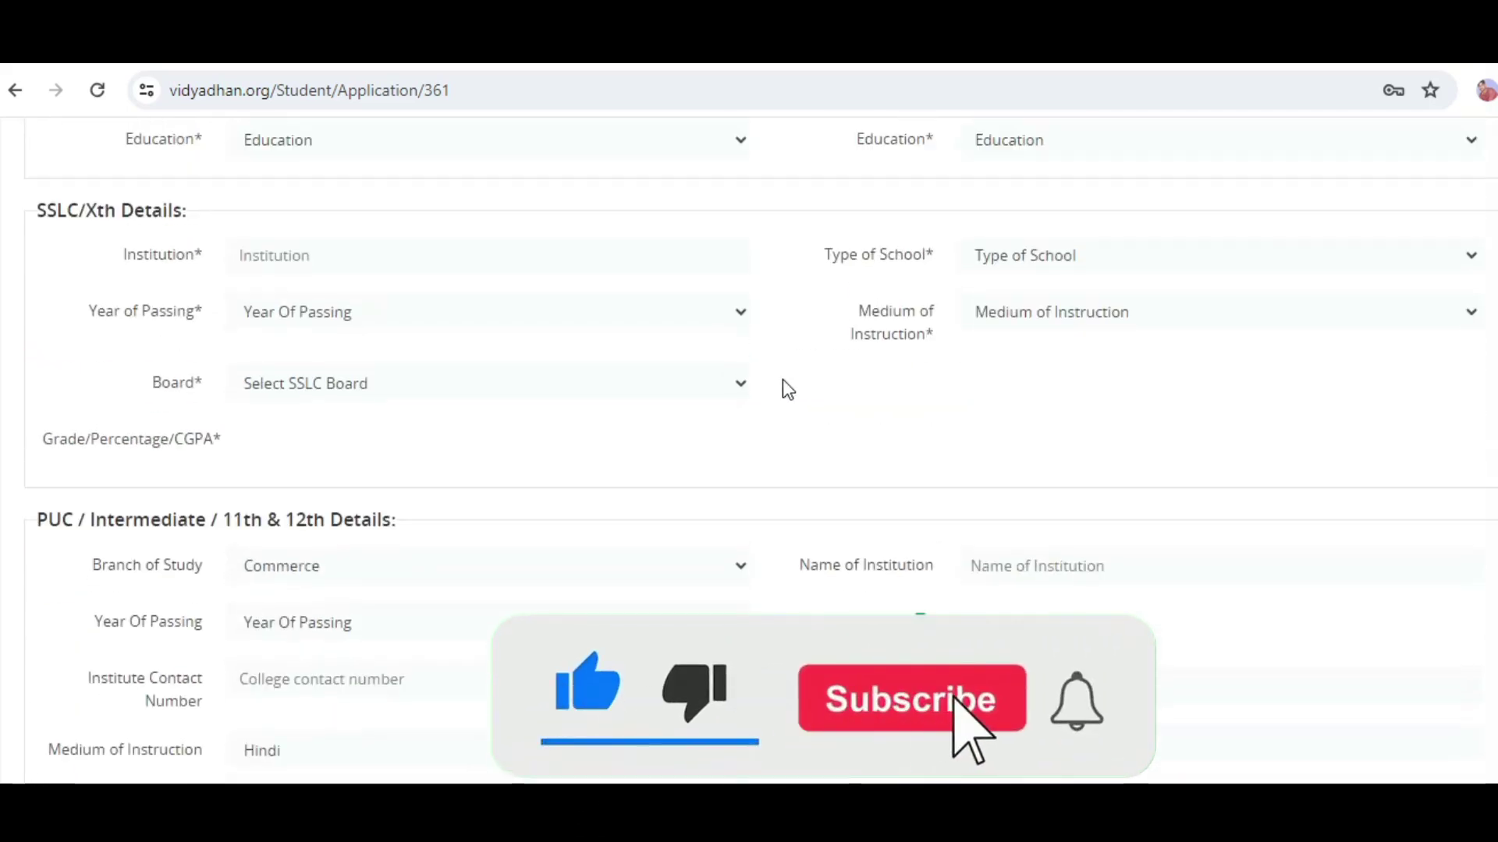
pyautogui.scroll(12, 783, 381)
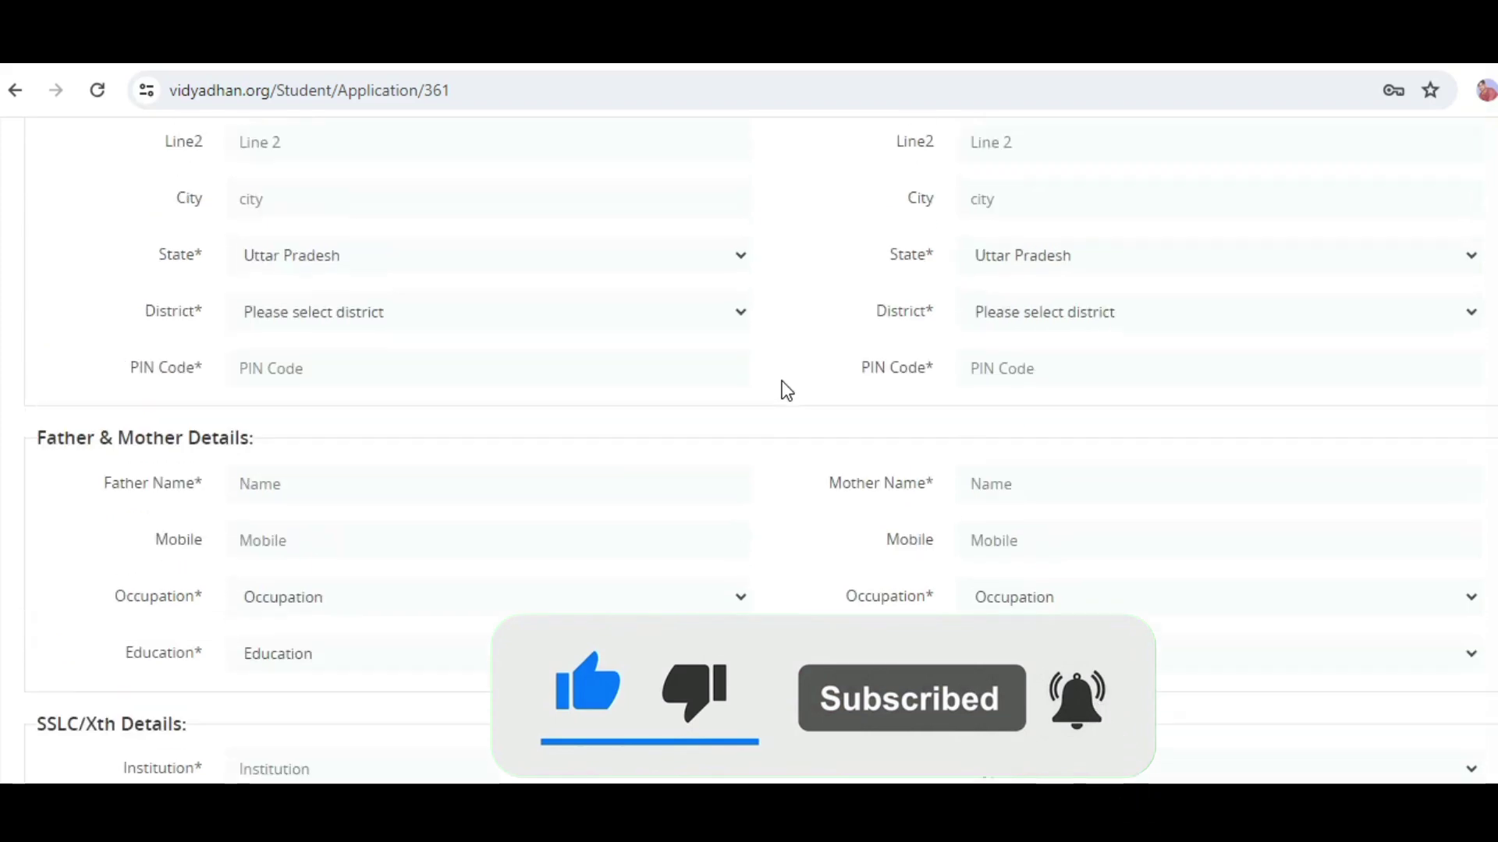